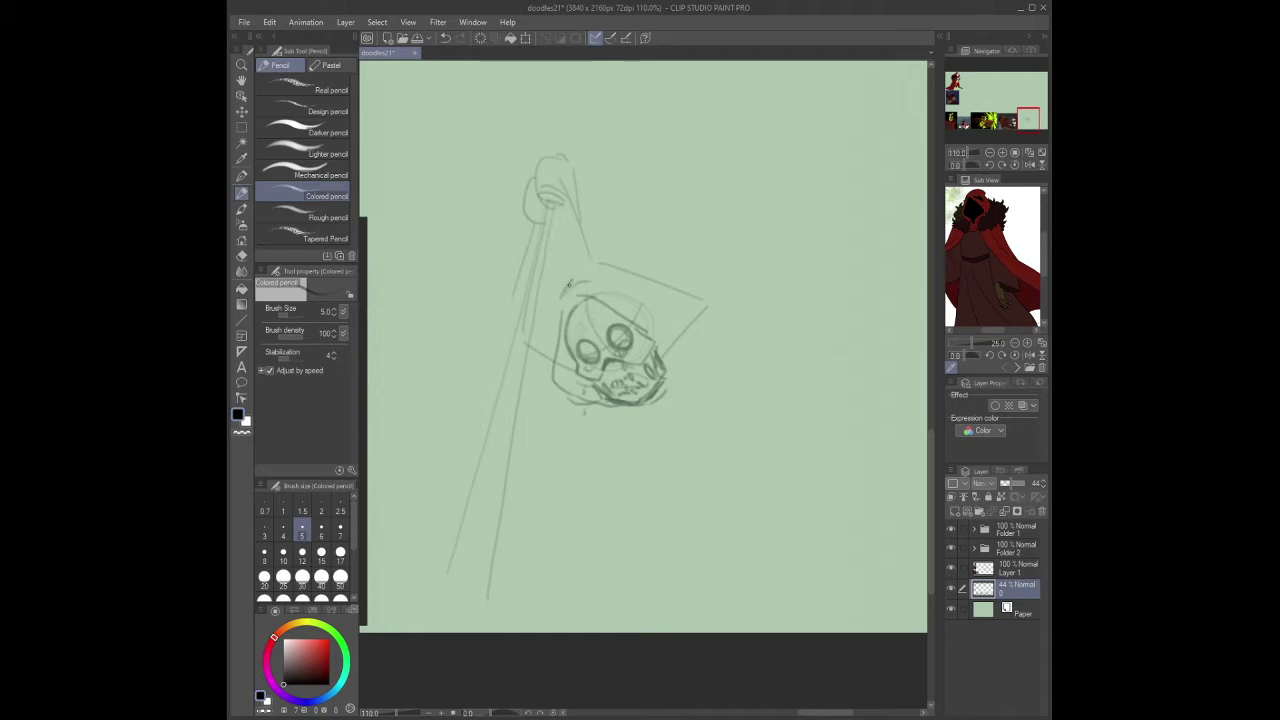
- Sketch the hood's edge behind the skull and a bent arm raised above it, ending in a round fist
left_click_drag(664, 280, 670, 380)
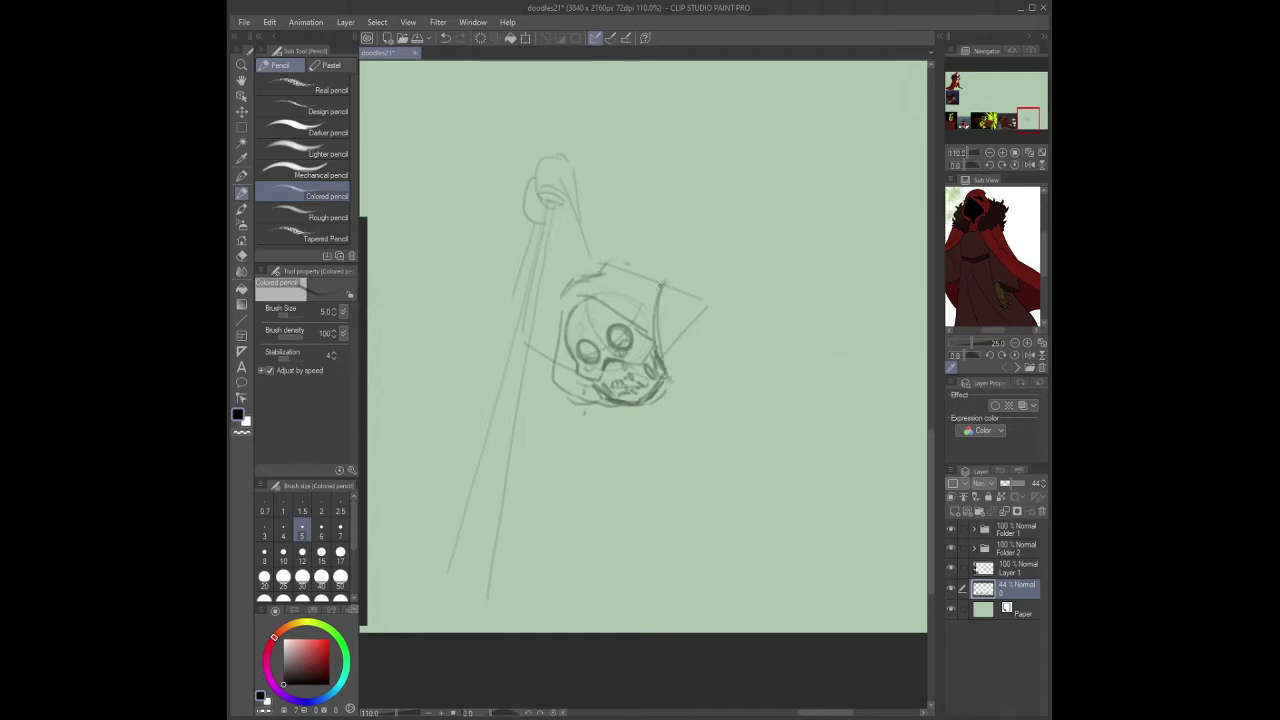
mouse_move(564, 137)
left_mouse_down()
mouse_move(554, 184)
mouse_move(615, 291)
mouse_move(704, 349)
left_mouse_up()
left_click_drag(585, 177, 613, 254)
left_click_drag(566, 176, 580, 284)
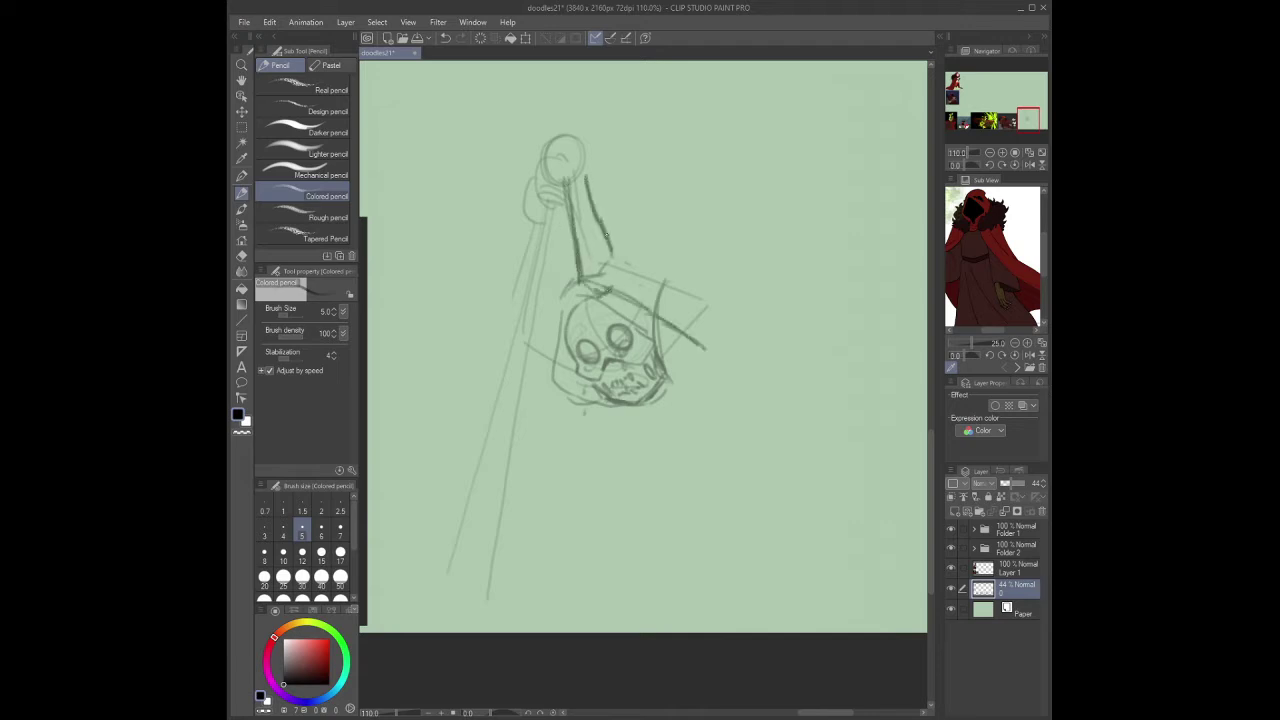
left_click_drag(607, 235, 617, 270)
left_click_drag(582, 172, 537, 168)
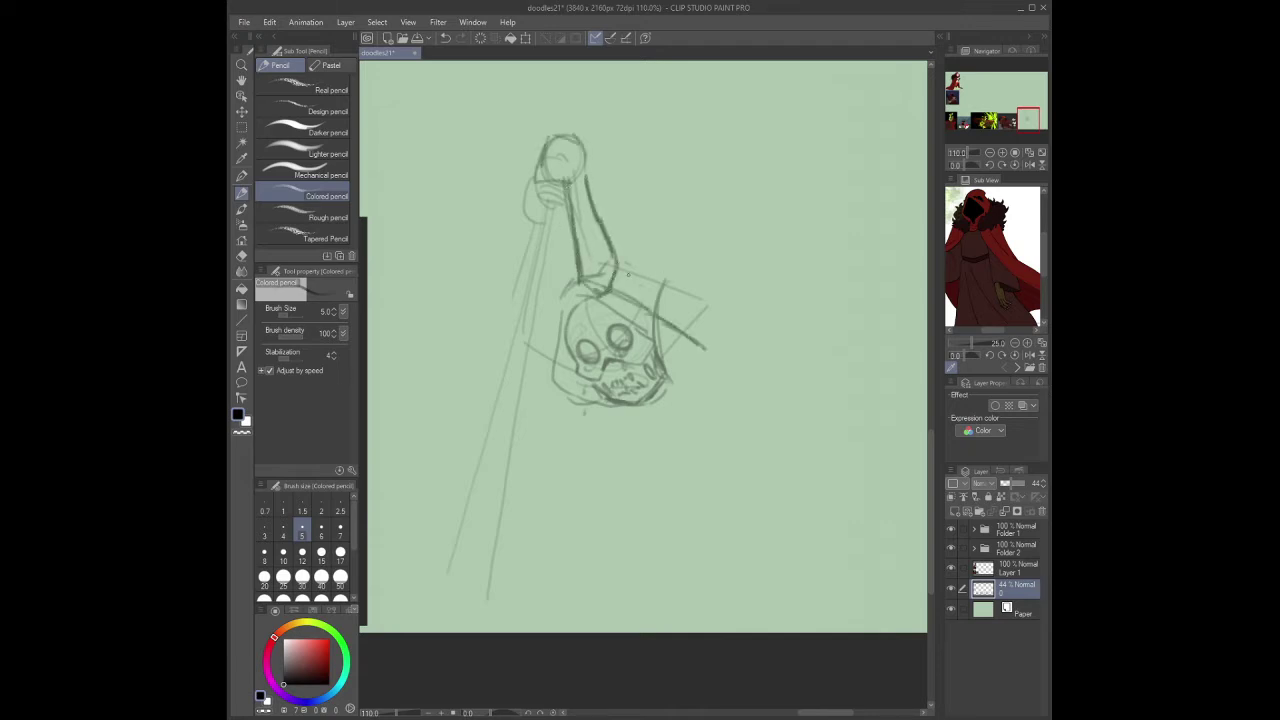
- Sketch the wide sleeve hanging from the raised arm beside the skull's jaw
left_click_drag(622, 262, 690, 398)
left_click_drag(632, 304, 705, 430)
left_click_drag(618, 252, 704, 392)
left_click_drag(656, 276, 720, 306)
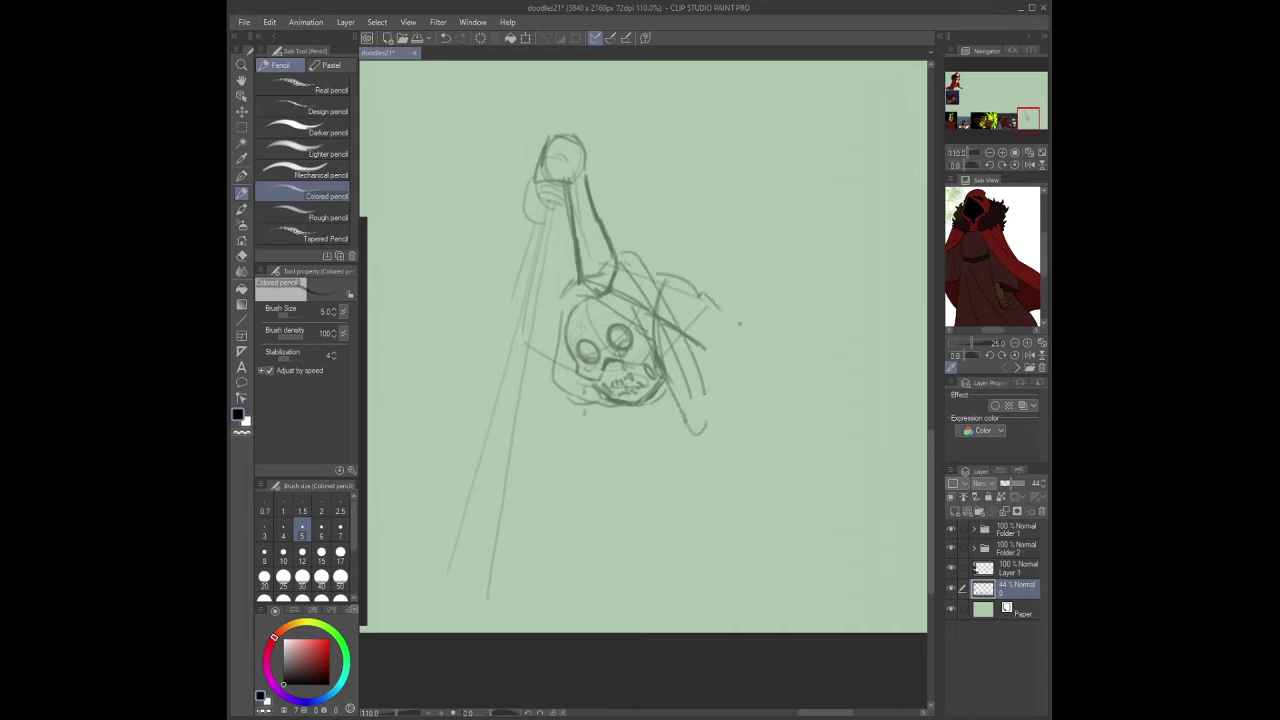
- Sketch the cape with its jagged fur shoulder and long folds falling to the canvas's lower edge
left_click_drag(658, 276, 731, 630)
left_click_drag(652, 265, 742, 262)
mouse_move(735, 272)
left_mouse_down()
mouse_move(810, 324)
mouse_move(905, 628)
left_mouse_up()
key("ctrl+z")
left_click_drag(812, 346, 955, 610)
scroll(900, 560, "right", 2)
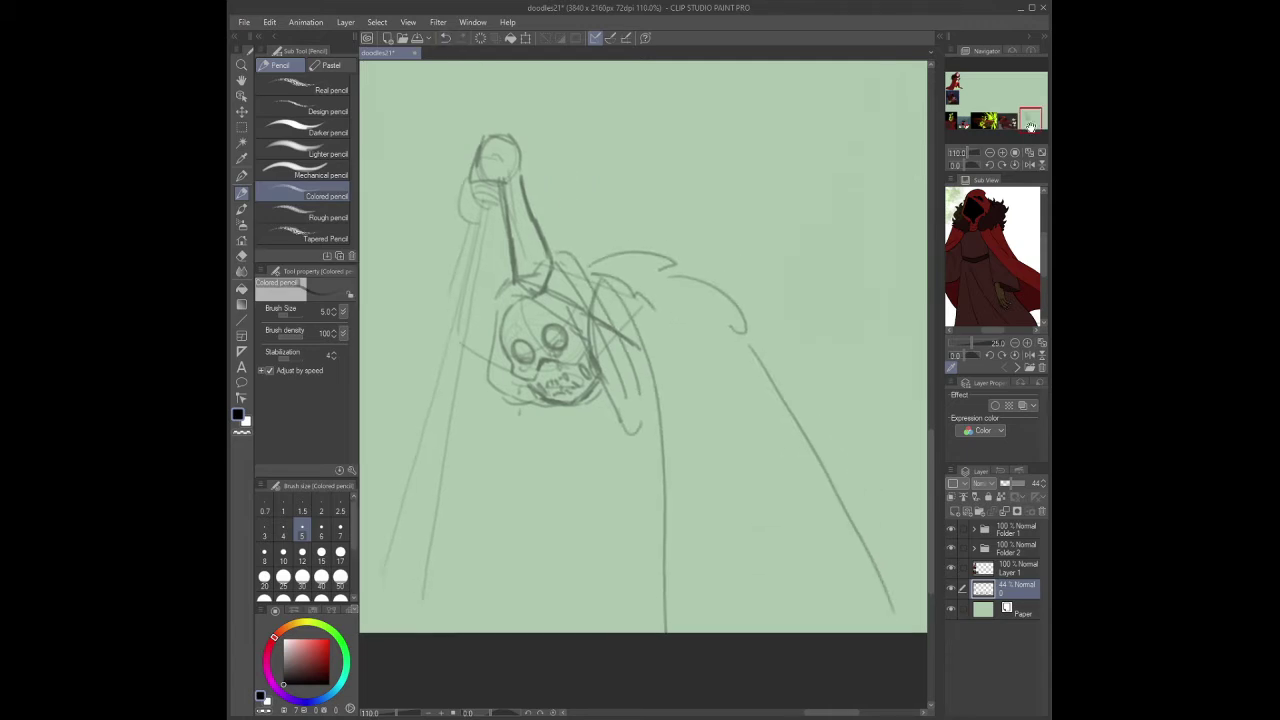
left_click_drag(748, 345, 783, 630)
mouse_move(700, 380)
left_mouse_down()
mouse_move(812, 560)
mouse_move(762, 376)
left_mouse_up()
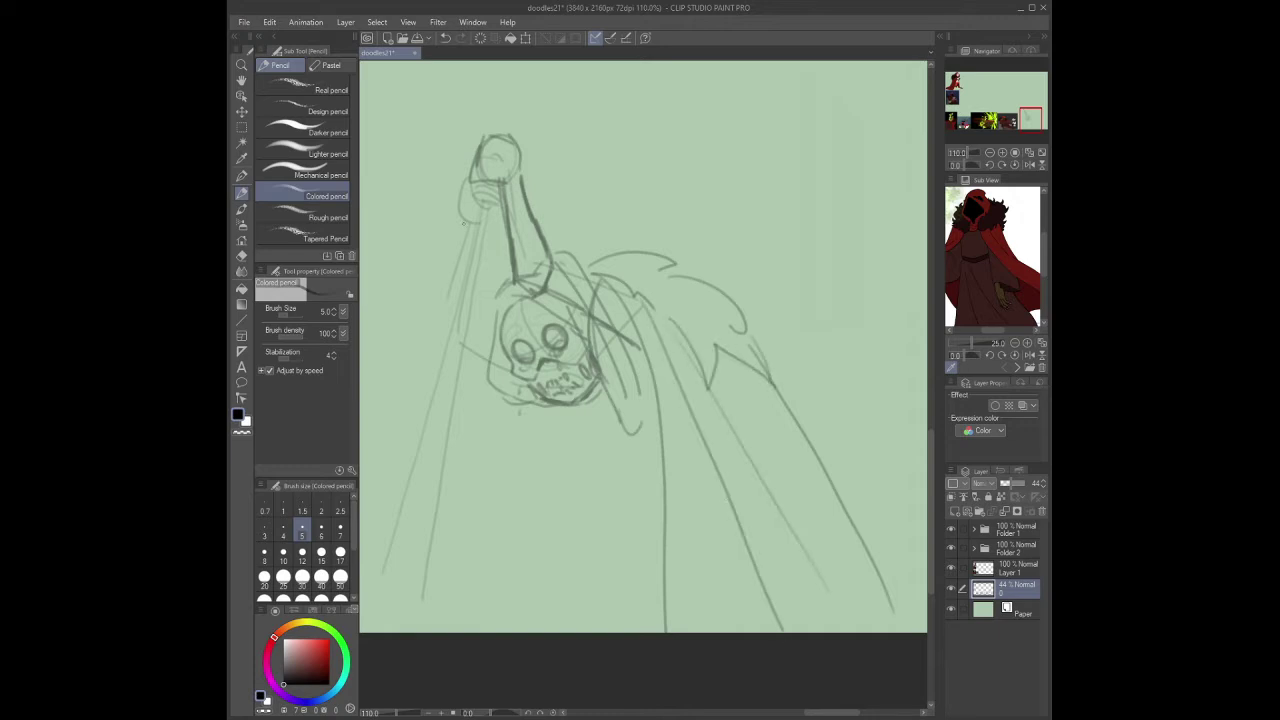
- Sketch the second raised arm in front of the skull with its long drooping sleeve
left_click_drag(470, 192, 440, 288)
left_click_drag(440, 300, 480, 284)
mouse_move(488, 182)
left_mouse_down()
mouse_move(478, 296)
mouse_move(440, 438)
left_mouse_up()
mouse_move(438, 318)
left_mouse_down()
mouse_move(478, 302)
mouse_move(492, 338)
left_mouse_up()
left_click_drag(434, 292, 480, 396)
left_click_drag(480, 344, 488, 398)
- Sketch the hood's folds under the skull's chin, a curved shoulder line and the cloak's front opening edge
mouse_move(490, 406)
left_mouse_down()
mouse_move(586, 410)
mouse_move(566, 440)
left_mouse_up()
left_click_drag(612, 392, 608, 414)
left_click_drag(602, 398, 572, 428)
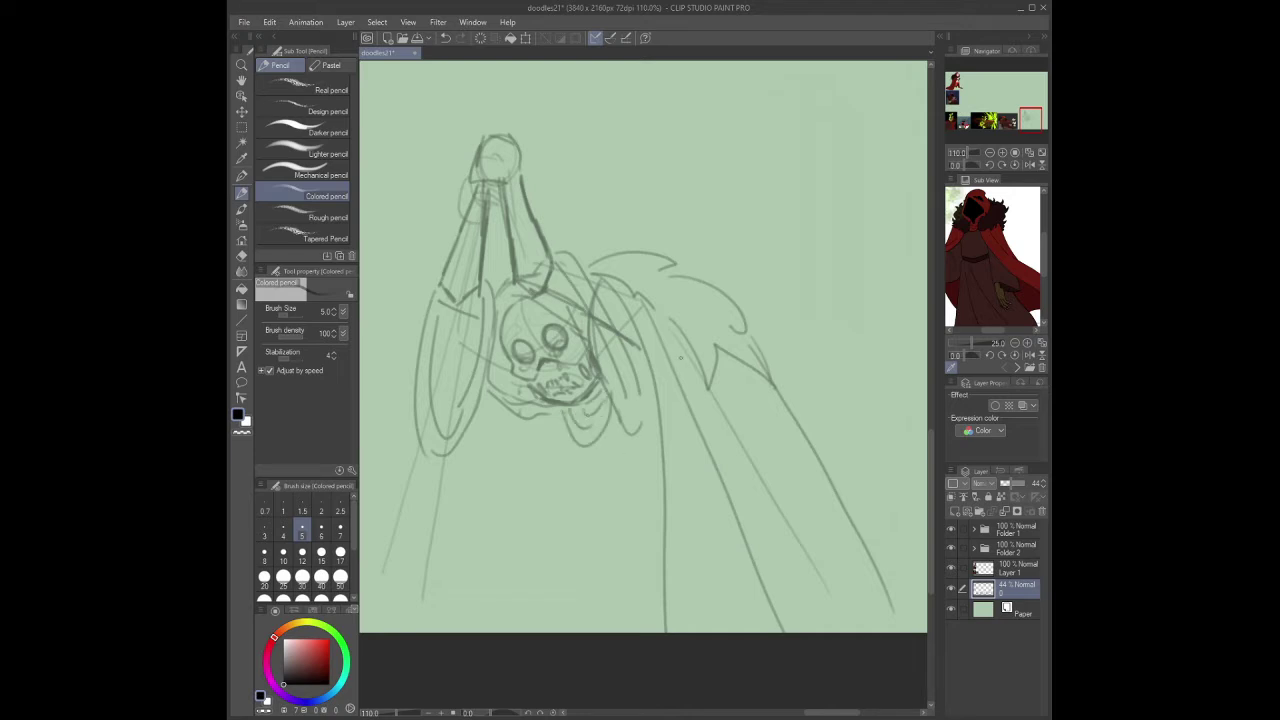
left_click_drag(690, 310, 772, 428)
left_click_drag(612, 450, 488, 630)
- Hatch the long weapon running diagonally from the fists past the front sleeve to the canvas's lower edge
left_click_drag(482, 244, 458, 362)
left_click_drag(478, 272, 418, 542)
left_click_drag(428, 514, 402, 618)
left_click_drag(480, 218, 422, 402)
left_click_drag(440, 358, 362, 596)
left_click_drag(422, 460, 360, 630)
left_click_drag(468, 318, 390, 616)
left_click_drag(480, 238, 442, 414)
- Sketch a diamond-shaped pommel on the weapon's grip above the upper fist
mouse_move(520, 82)
left_mouse_down()
mouse_move(510, 127)
mouse_move(522, 84)
left_mouse_up()
left_click_drag(512, 128, 528, 70)
left_click_drag(600, 300, 616, 332)
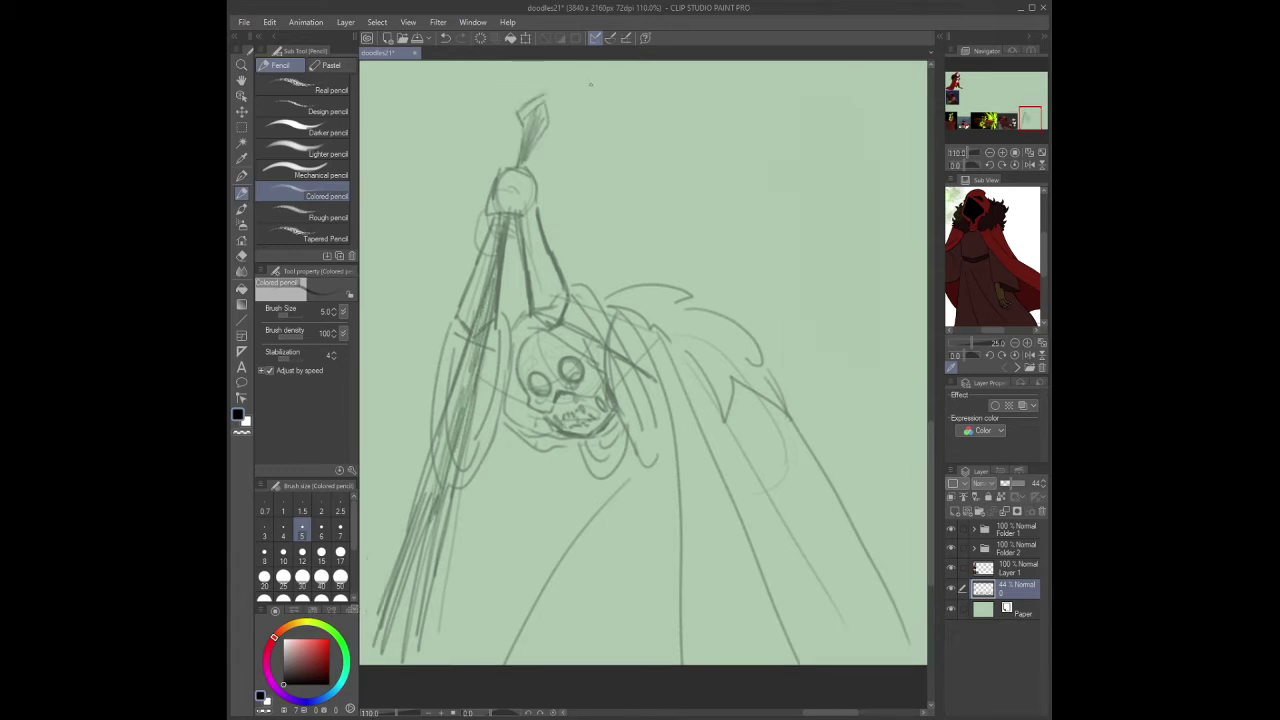
left_click_drag(520, 162, 542, 94)
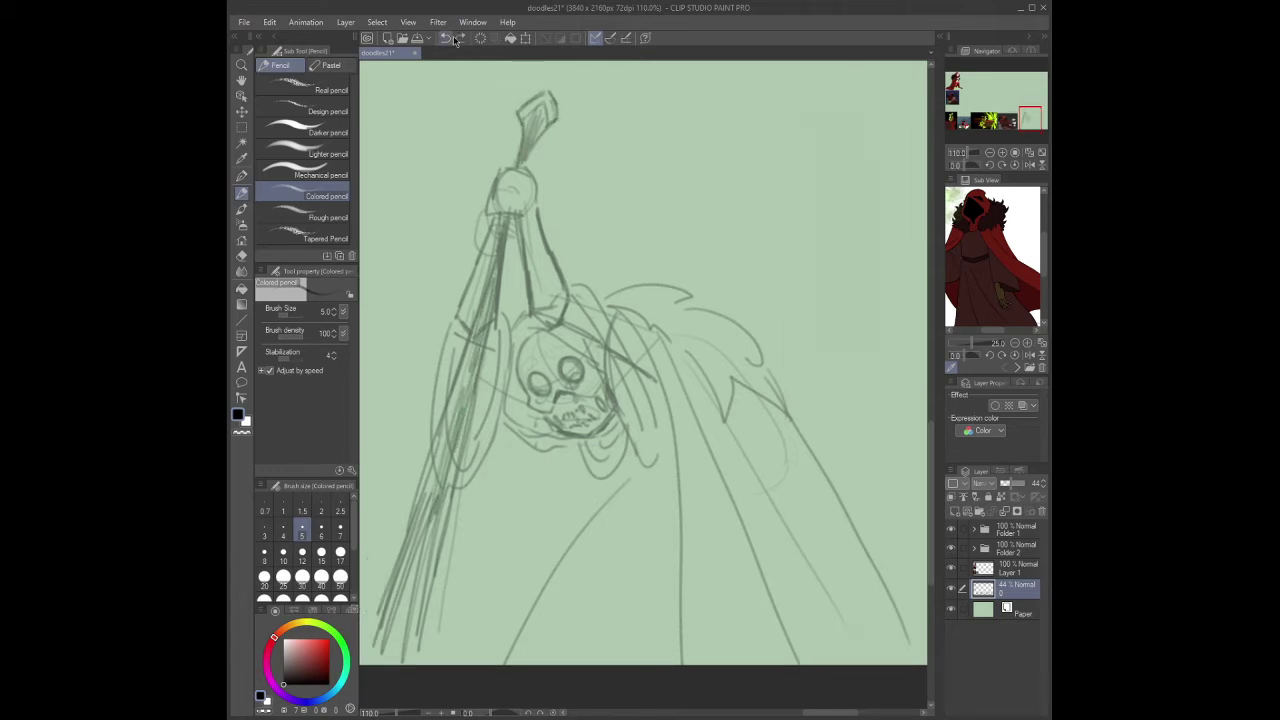
- Sketch liquid and falling drops dripping beneath the skull, plus a faint wisp of smoke above its head
left_click_drag(640, 360, 608, 312)
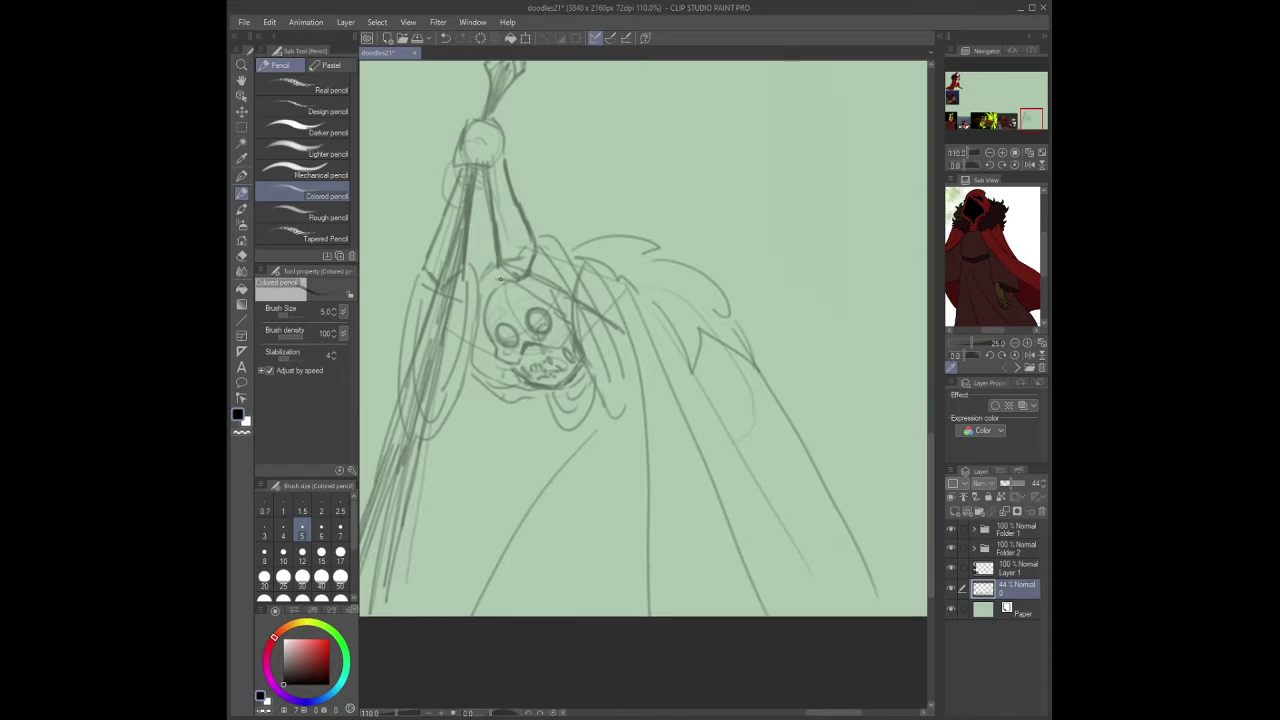
mouse_move(482, 322)
left_mouse_down()
mouse_move(470, 440)
mouse_move(514, 485)
left_mouse_up()
left_click_drag(524, 432, 557, 395)
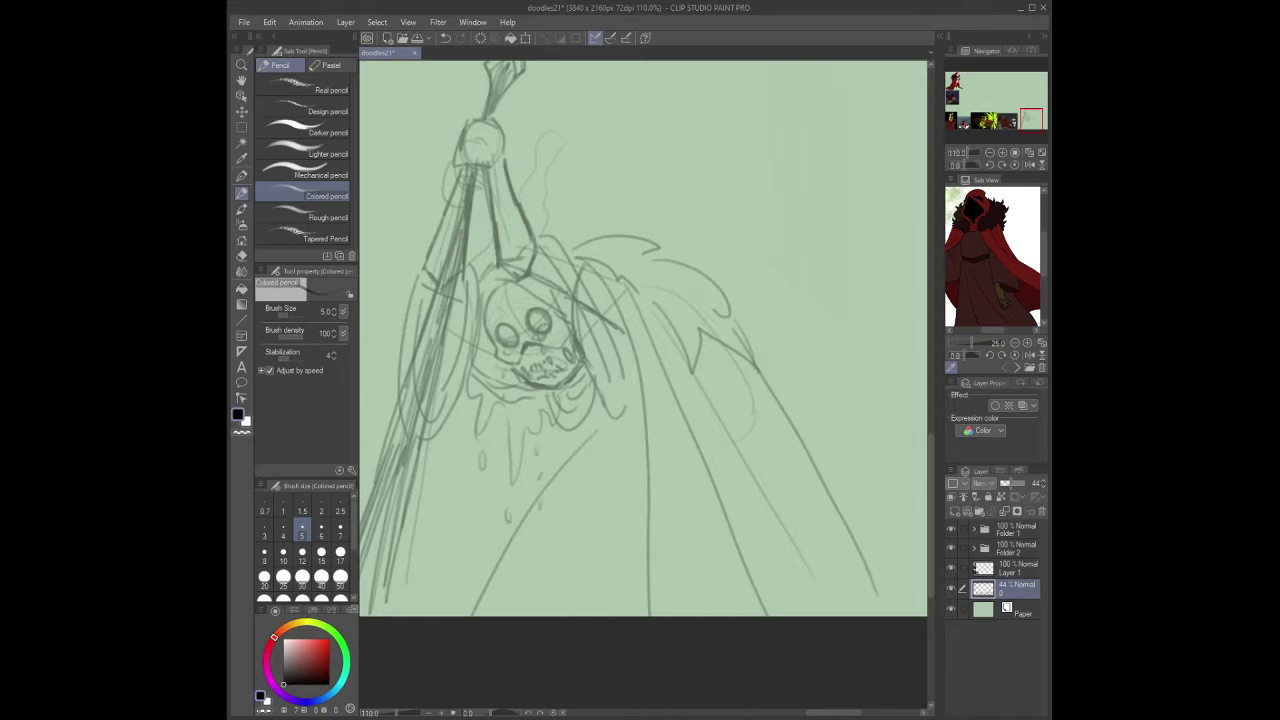
- Create a new layer folder containing an empty layer and switch to the Turnip pen for coloring
left_click_drag(755, 156, 787, 188)
left_click(985, 511)
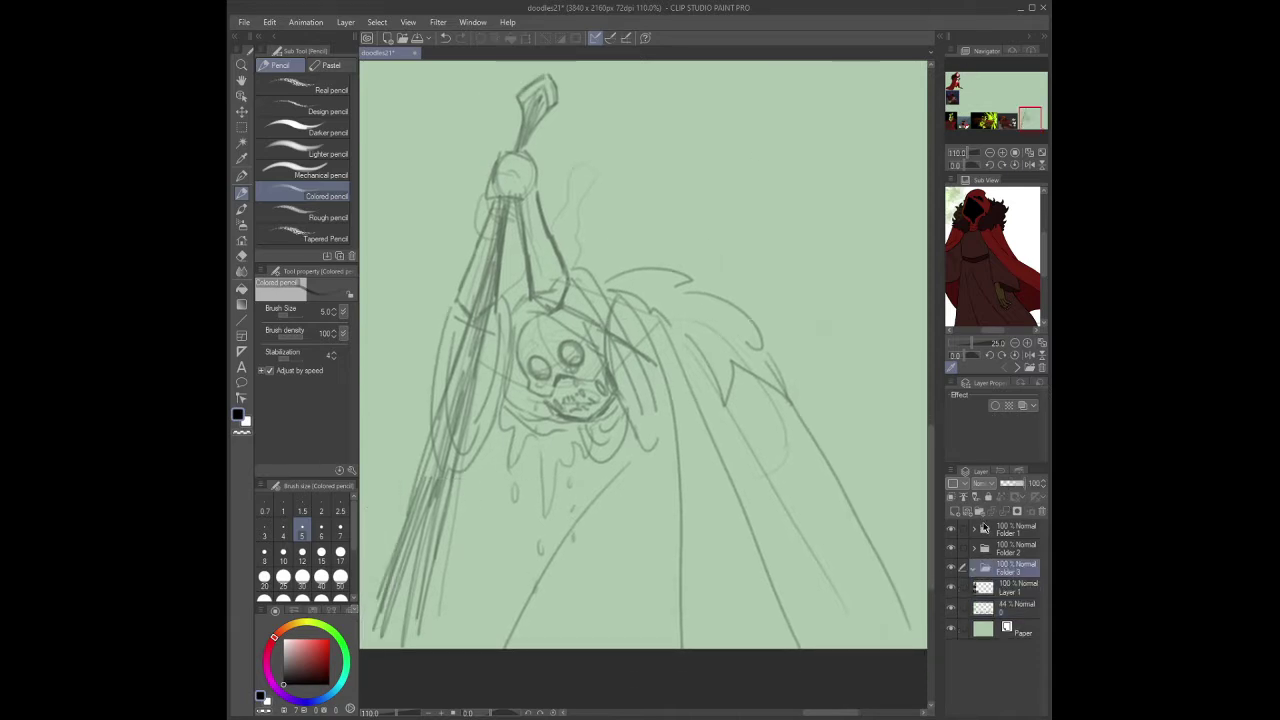
key("p")
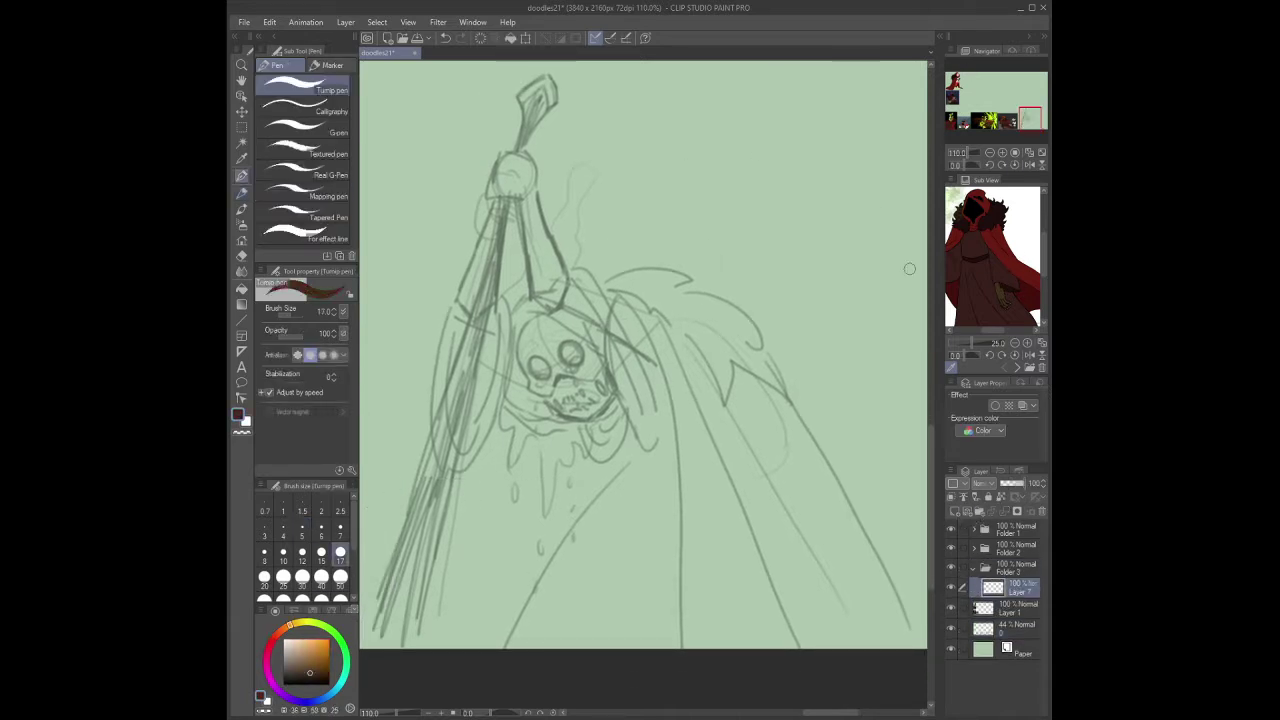
- Paint the rear raised arm and its fist solid dark brown with the size 17 Turnip pen
mouse_move(503, 154)
left_mouse_down()
mouse_move(495, 189)
mouse_move(526, 194)
left_mouse_up()
mouse_move(497, 152)
left_mouse_down()
mouse_move(530, 165)
mouse_move(562, 290)
left_mouse_up()
mouse_move(522, 196)
left_mouse_down()
mouse_move(559, 266)
mouse_move(529, 289)
mouse_move(602, 326)
mouse_move(563, 293)
left_mouse_up()
left_click_drag(505, 165, 555, 295)
- Paint the front raised arm dark brown from the wrist down to the bent elbow and upper arm
left_click_drag(500, 198, 452, 305)
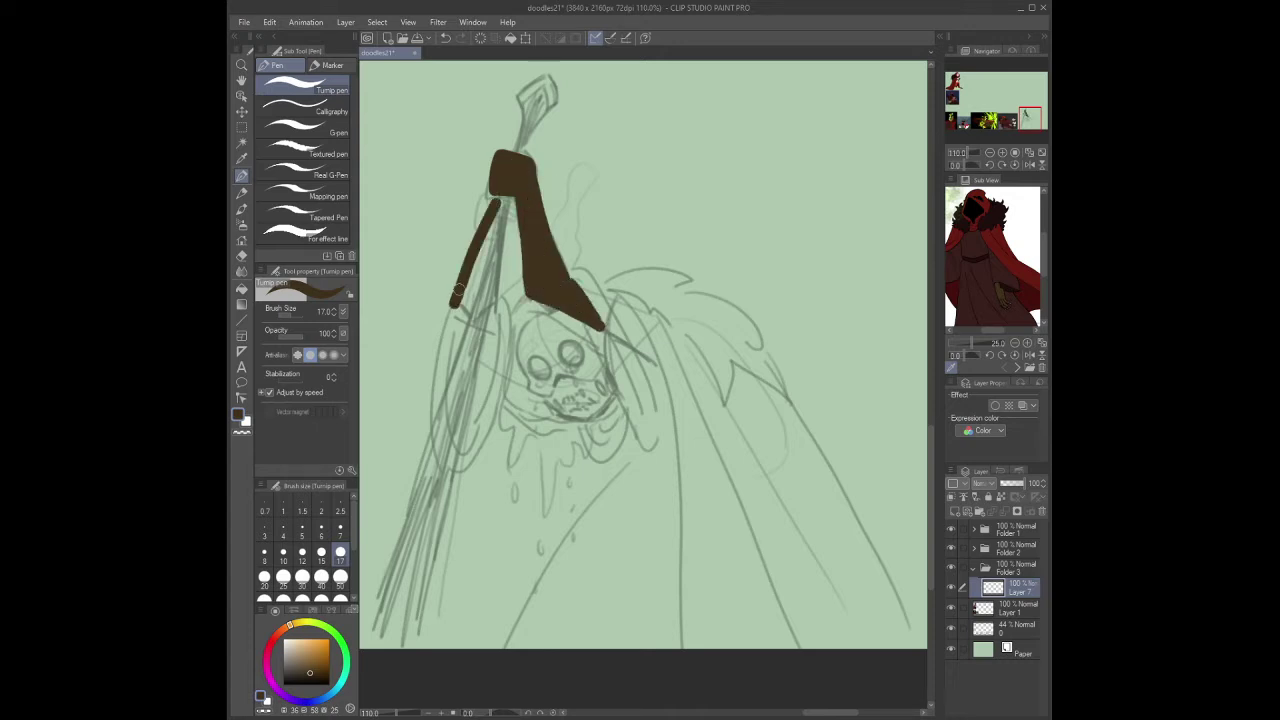
key("ctrl+z")
left_click_drag(490, 207, 460, 300)
key("ctrl+z")
left_click_drag(492, 202, 452, 286)
key("ctrl+z")
left_click_drag(478, 232, 500, 328)
left_click_drag(500, 202, 466, 304)
mouse_move(484, 240)
left_mouse_down()
mouse_move(460, 308)
mouse_move(476, 322)
left_mouse_up()
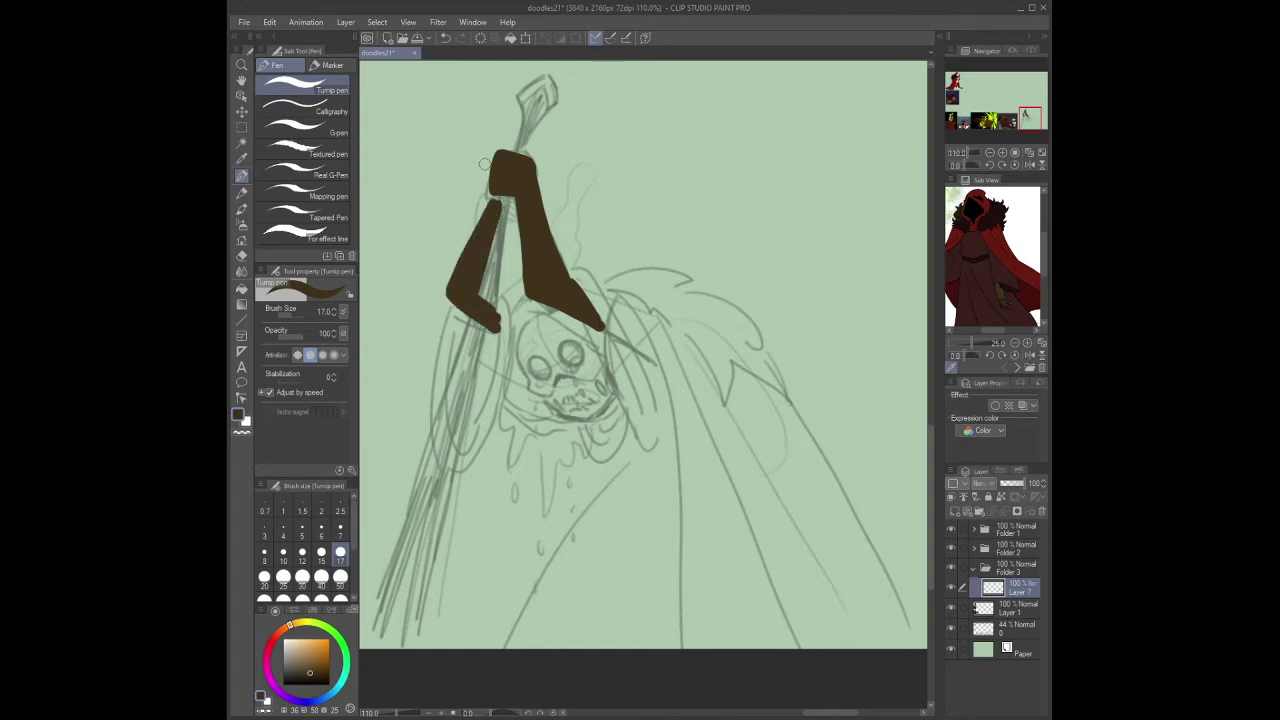
- Paint the front fist, broaden its forearm and elbow, and add a thumb to the upper fist
left_click_drag(482, 158, 500, 203)
left_click_drag(527, 151, 531, 249)
key("ctrl+z")
key("ctrl+z")
mouse_move(486, 196)
left_mouse_down()
mouse_move(446, 330)
mouse_move(494, 348)
mouse_move(492, 332)
left_mouse_up()
left_click_drag(521, 149, 527, 157)
- Paint the skull's silhouette dark brown and carve out its open mouth with the Hard eraser
mouse_move(540, 313)
left_mouse_down()
mouse_move(520, 362)
mouse_move(548, 388)
mouse_move(540, 316)
mouse_move(580, 355)
mouse_move(540, 380)
mouse_move(565, 412)
mouse_move(608, 374)
mouse_move(550, 398)
mouse_move(601, 385)
mouse_move(566, 406)
mouse_move(578, 400)
left_mouse_up()
key("ctrl+z")
key("e")
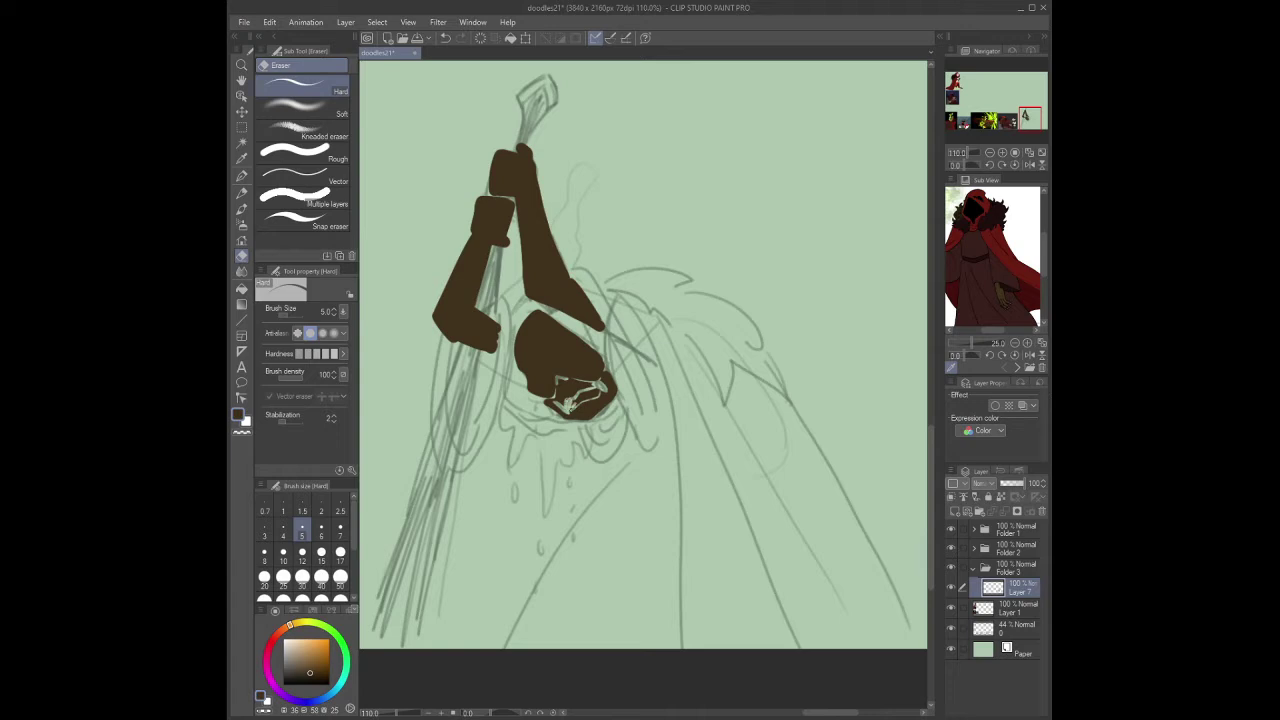
- Draw jagged teeth in the skull's mouth in darker brown with the size 7 Colored pencil
left_click(241, 192)
left_click(340, 528)
left_click(1003, 153)
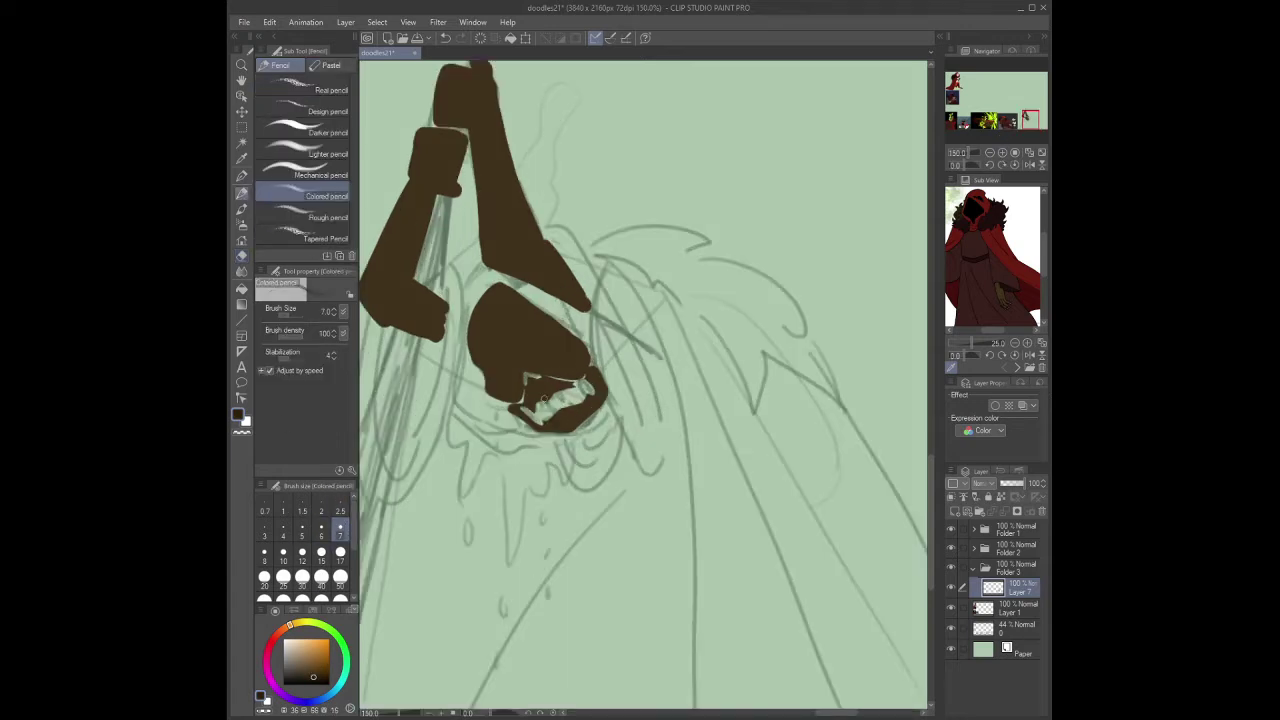
key("p")
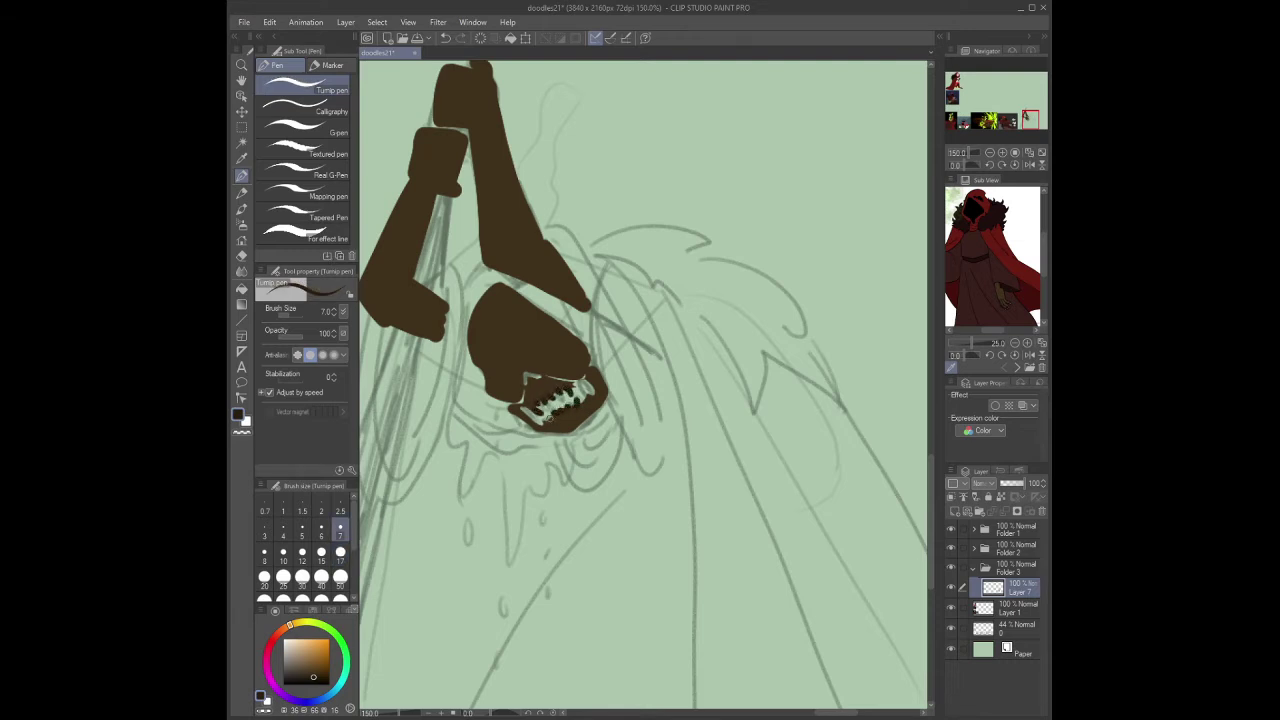
- Erase two round eye sockets in the skull and carve thin wrinkle lines around them with the Hard eraser
key("e")
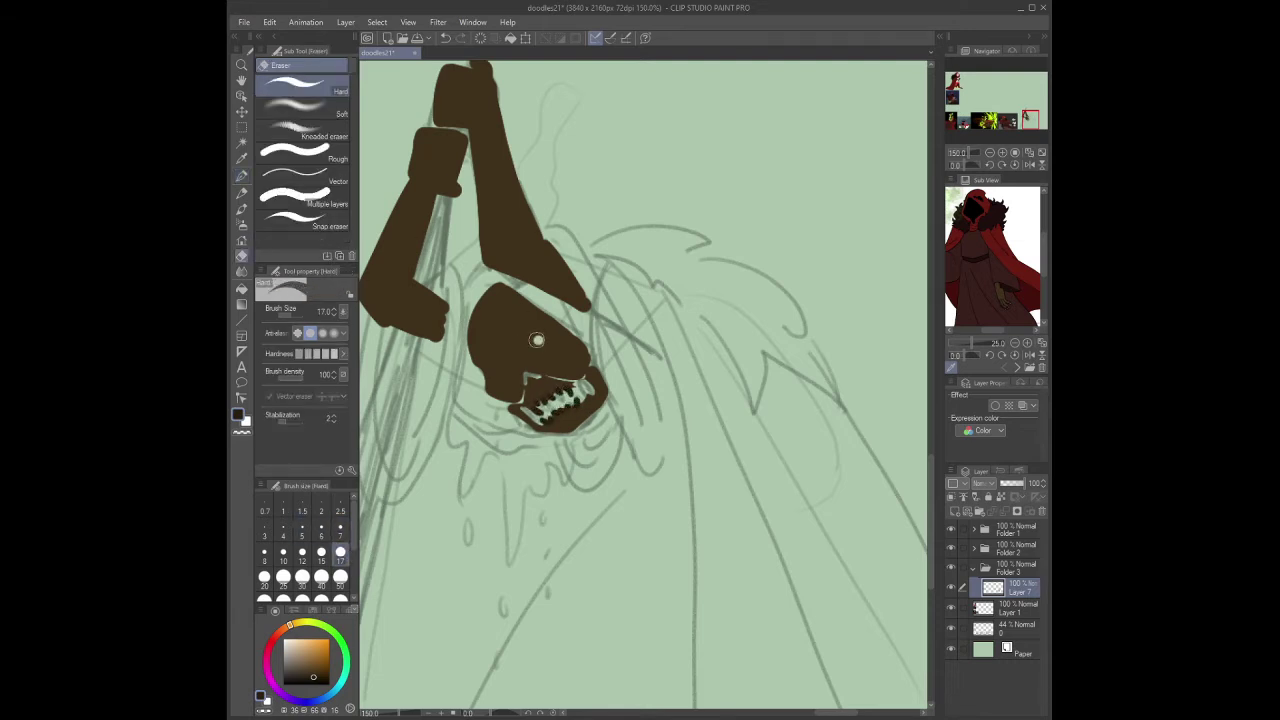
left_click_drag(495, 362, 500, 368)
key("bracketleft")
key("bracketleft")
key("bracketleft")
key("bracketleft")
key("bracketleft")
key("bracketleft")
key("bracketleft")
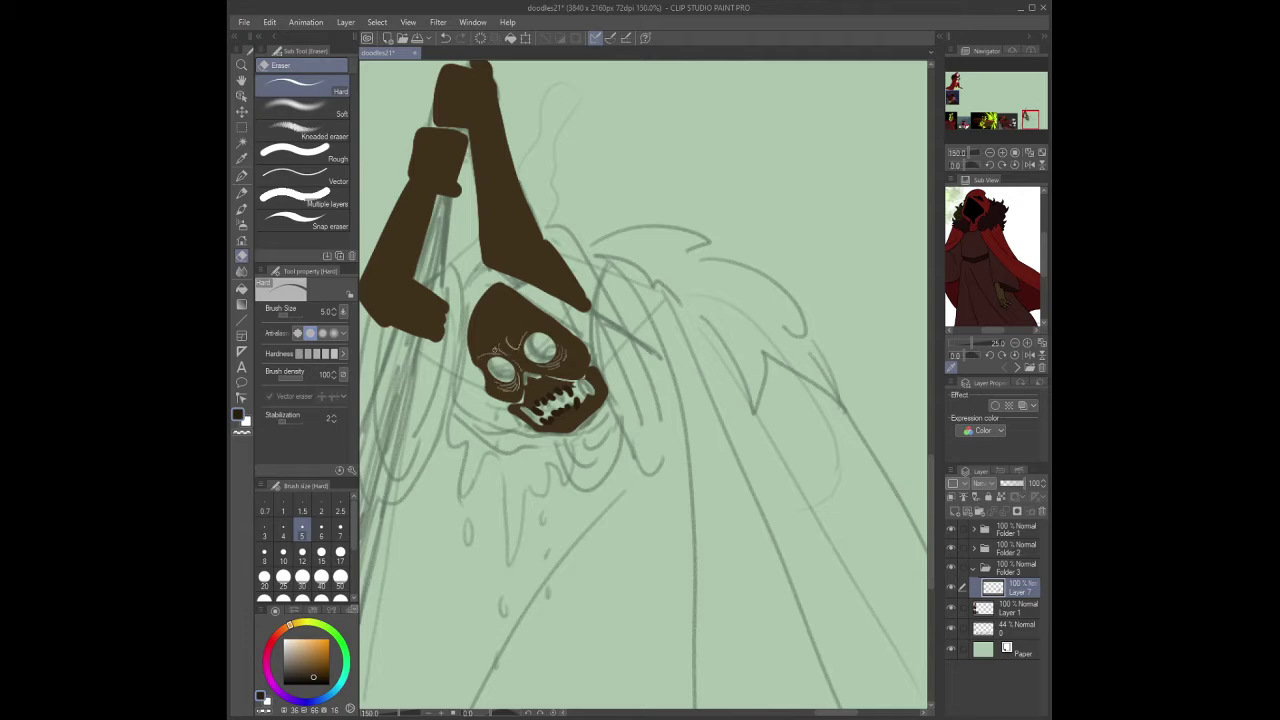
- Paint the rear sleeve dark maroon with a darker inner opening on a new layer, using the size 12 Turnip pen
key("p")
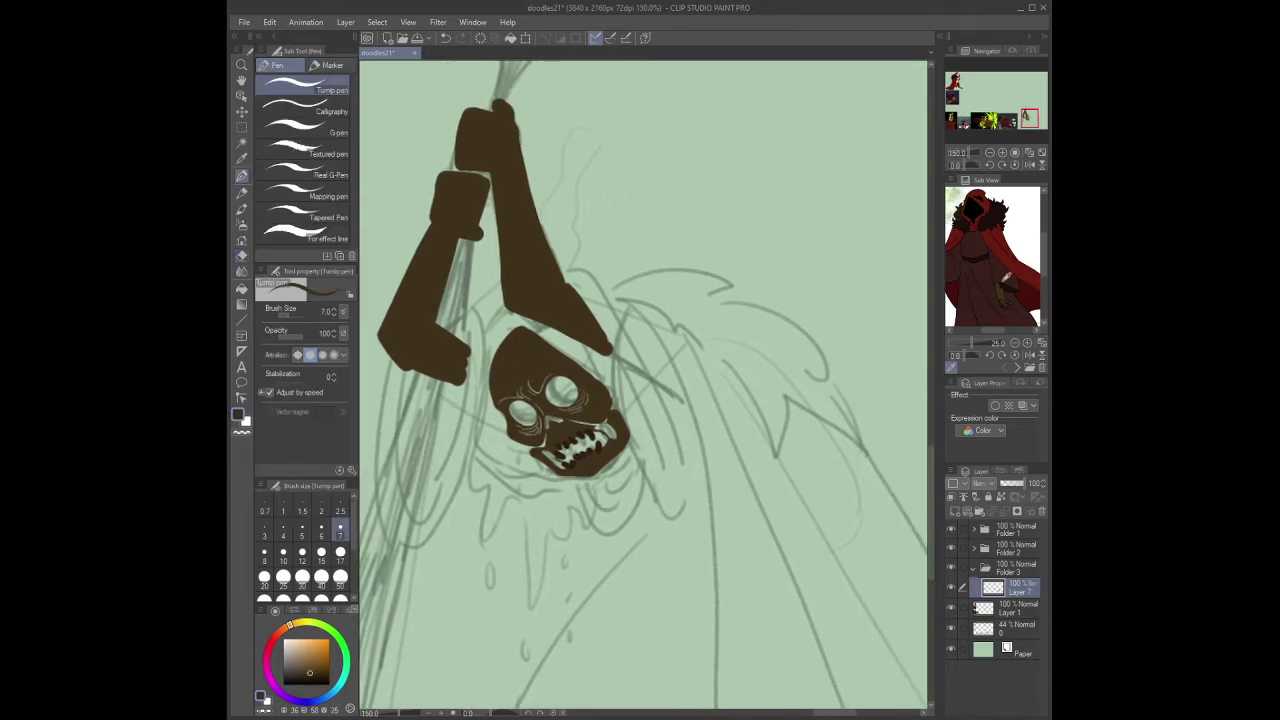
left_click(274, 637)
left_click(302, 552)
mouse_move(565, 272)
left_mouse_down()
mouse_move(610, 312)
mouse_move(678, 445)
left_mouse_up()
mouse_move(573, 282)
left_mouse_down()
mouse_move(682, 490)
mouse_move(668, 518)
left_mouse_up()
key("ctrl+shift+n")
left_click_drag(590, 350, 678, 520)
left_click(574, 332, "alt")
mouse_move(604, 292)
left_mouse_down()
mouse_move(634, 310)
mouse_move(700, 474)
mouse_move(683, 450)
left_mouse_up()
- Outline the cape behind the rear sleeve in red sampled from the reference picture and fill it solid
left_click(991, 251)
key("ctrl+minus")
key("ctrl+minus")
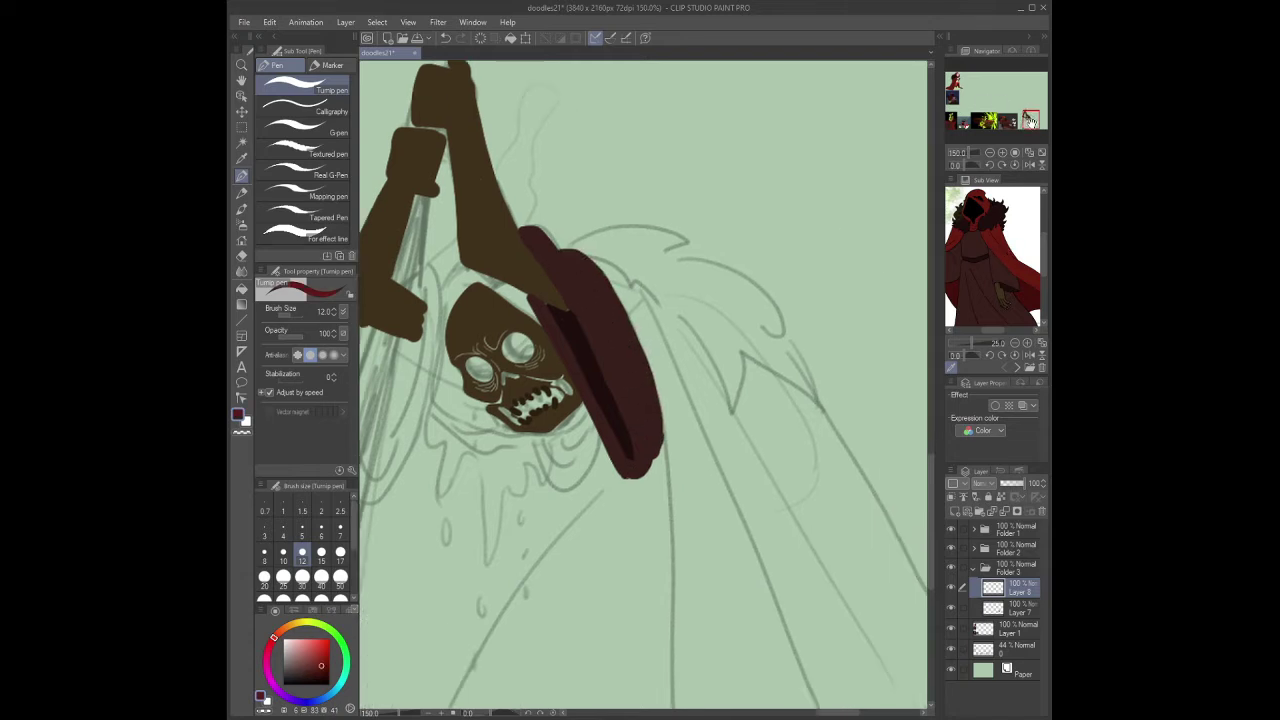
mouse_move(565, 256)
left_mouse_down()
mouse_move(662, 418)
mouse_move(621, 486)
mouse_move(625, 585)
left_mouse_up()
left_click_drag(592, 262, 688, 388)
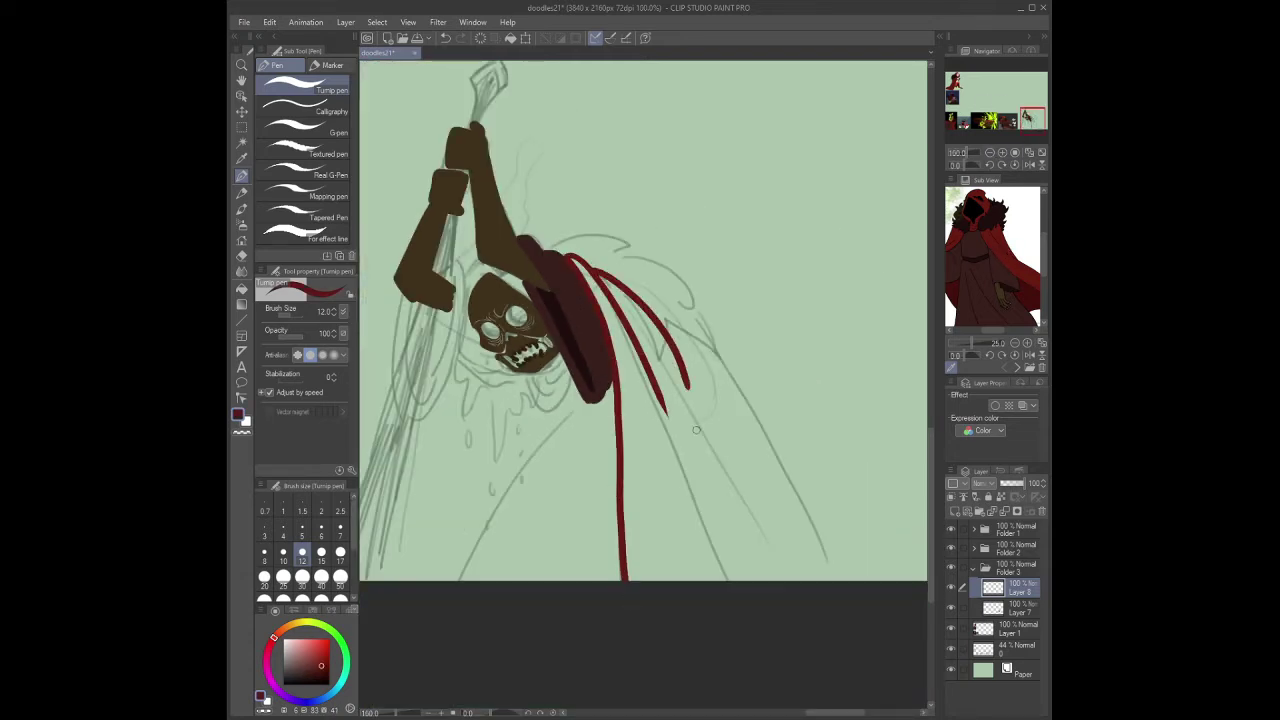
mouse_move(660, 320)
left_mouse_down()
mouse_move(795, 545)
mouse_move(835, 585)
left_mouse_up()
left_click_drag(762, 430, 805, 585)
key("g")
left_click(769, 491)
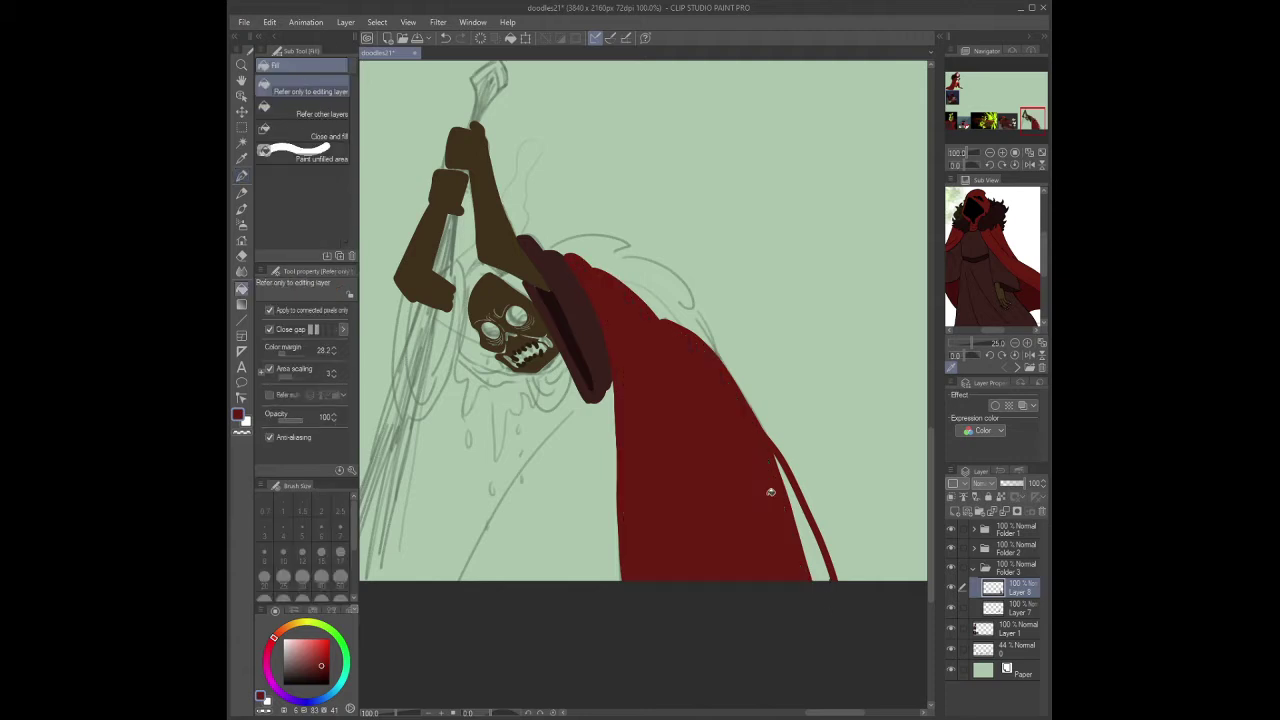
- Outline the cloak's front part below the skull in a deeper red and fill it solid
key("p")
left_click_drag(1030, 118, 1027, 115)
left_click(1028, 292)
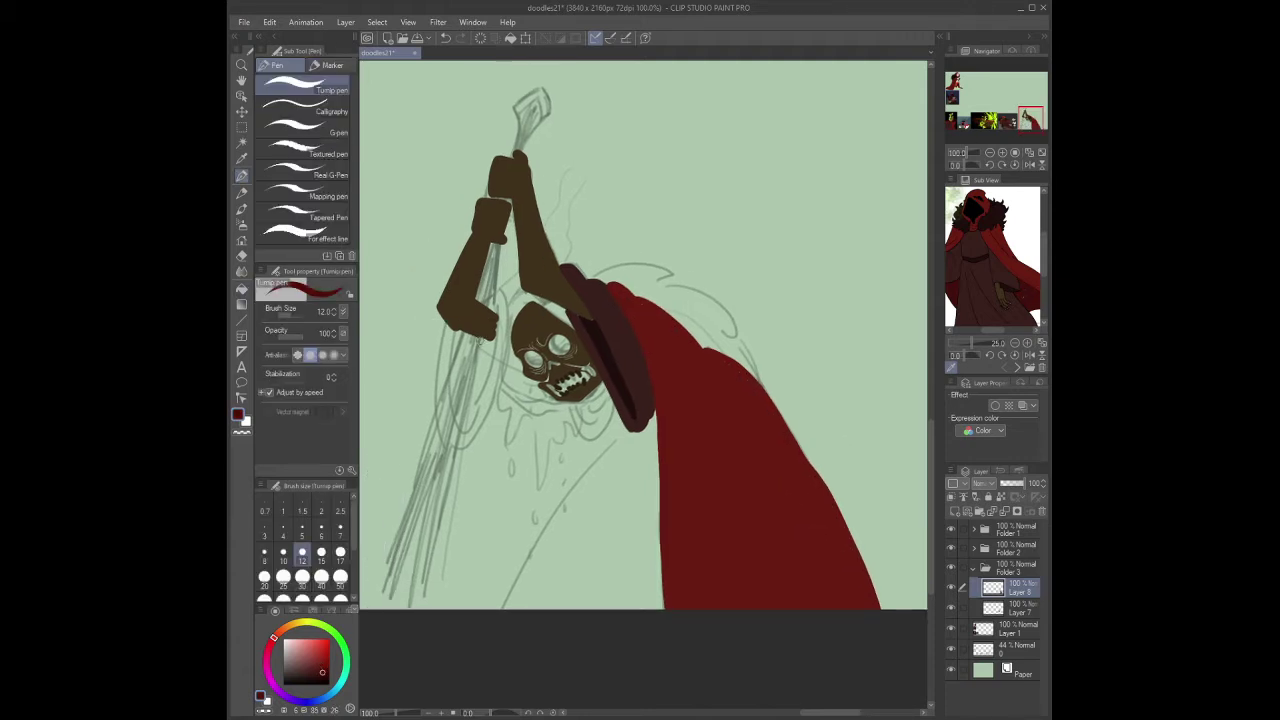
left_click_drag(485, 345, 360, 605)
left_click(340, 551)
mouse_move(483, 352)
left_mouse_down()
mouse_move(511, 447)
mouse_move(612, 425)
mouse_move(505, 608)
left_mouse_up()
left_click_drag(445, 415, 380, 595)
left_click_drag(420, 450, 362, 605)
left_click_drag(460, 435, 392, 598)
key("g")
left_click(491, 514)
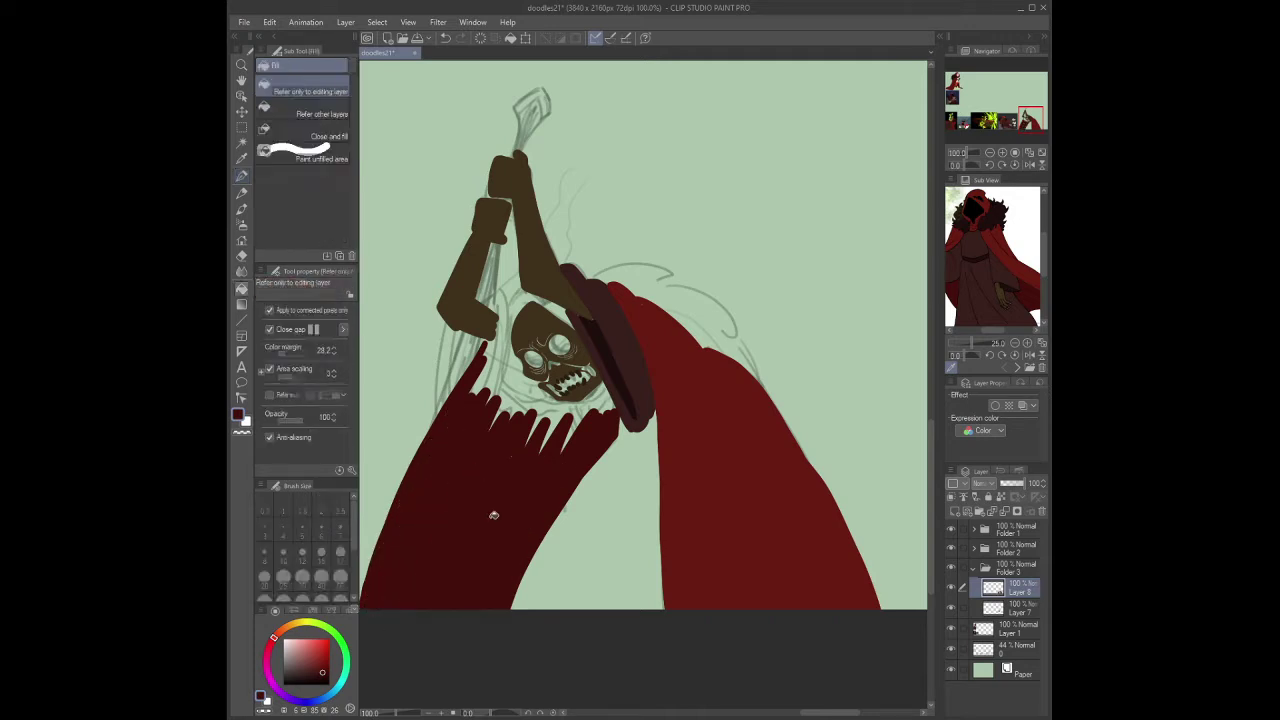
- Paint the front sleeve's inner opening near-black maroon below the bent elbow
key("p")
scroll(455, 330, "up", 2)
left_click_drag(455, 330, 486, 449)
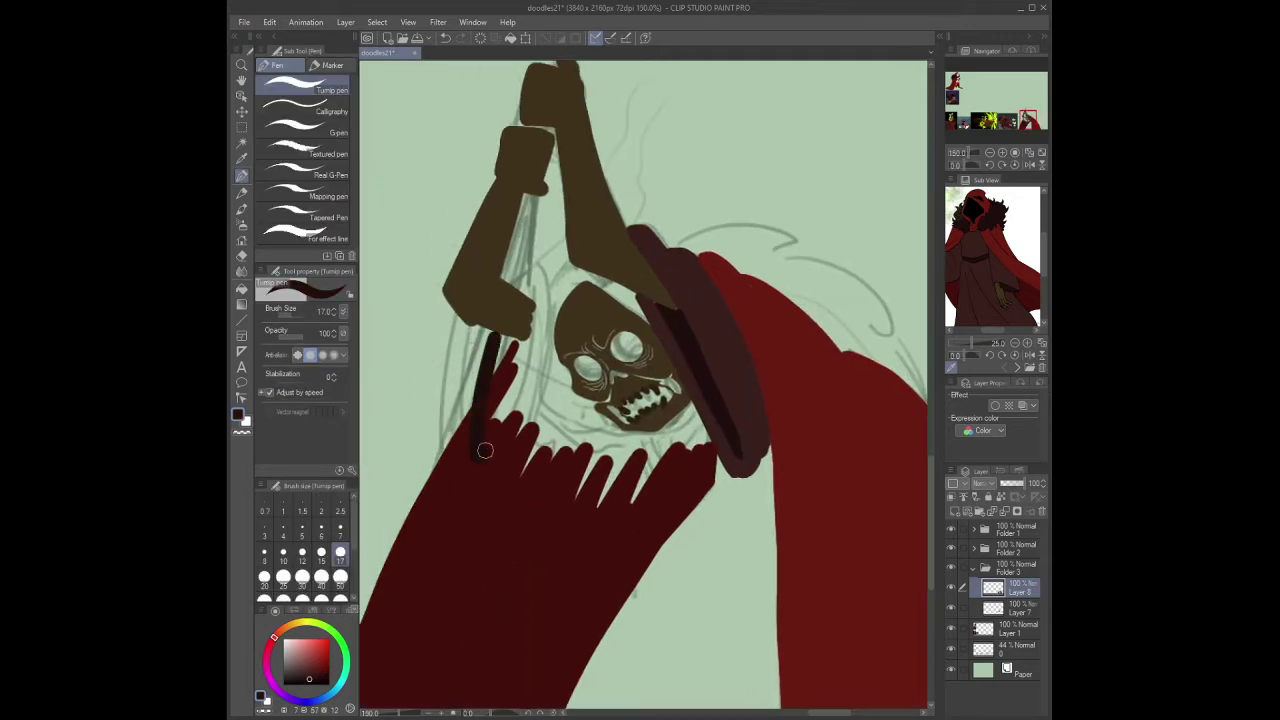
mouse_move(492, 340)
left_mouse_down()
mouse_move(500, 425)
mouse_move(505, 385)
left_mouse_up()
key("ctrl+z")
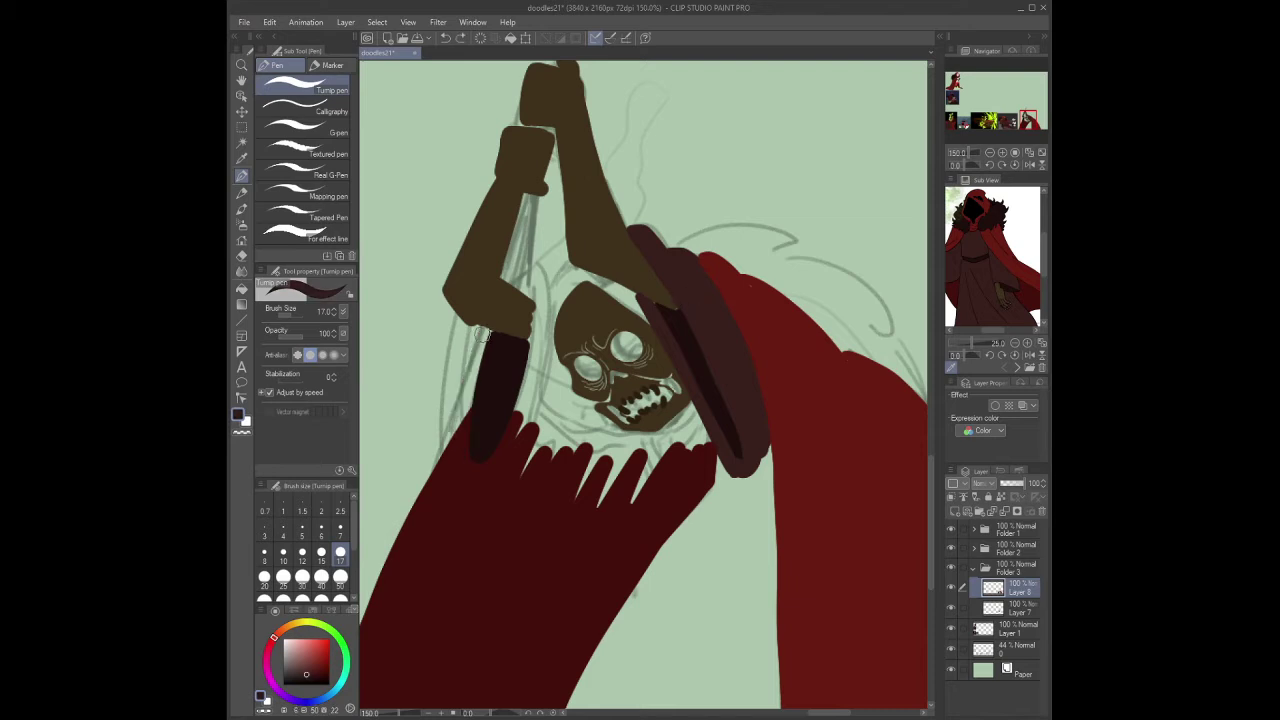
- Paint the front sleeve's thick maroon rim around its dark opening
mouse_move(478, 330)
left_mouse_down()
mouse_move(458, 436)
mouse_move(485, 348)
mouse_move(470, 415)
mouse_move(445, 385)
mouse_move(470, 465)
left_mouse_up()
key("ctrl+z")
left_click_drag(508, 272, 535, 405)
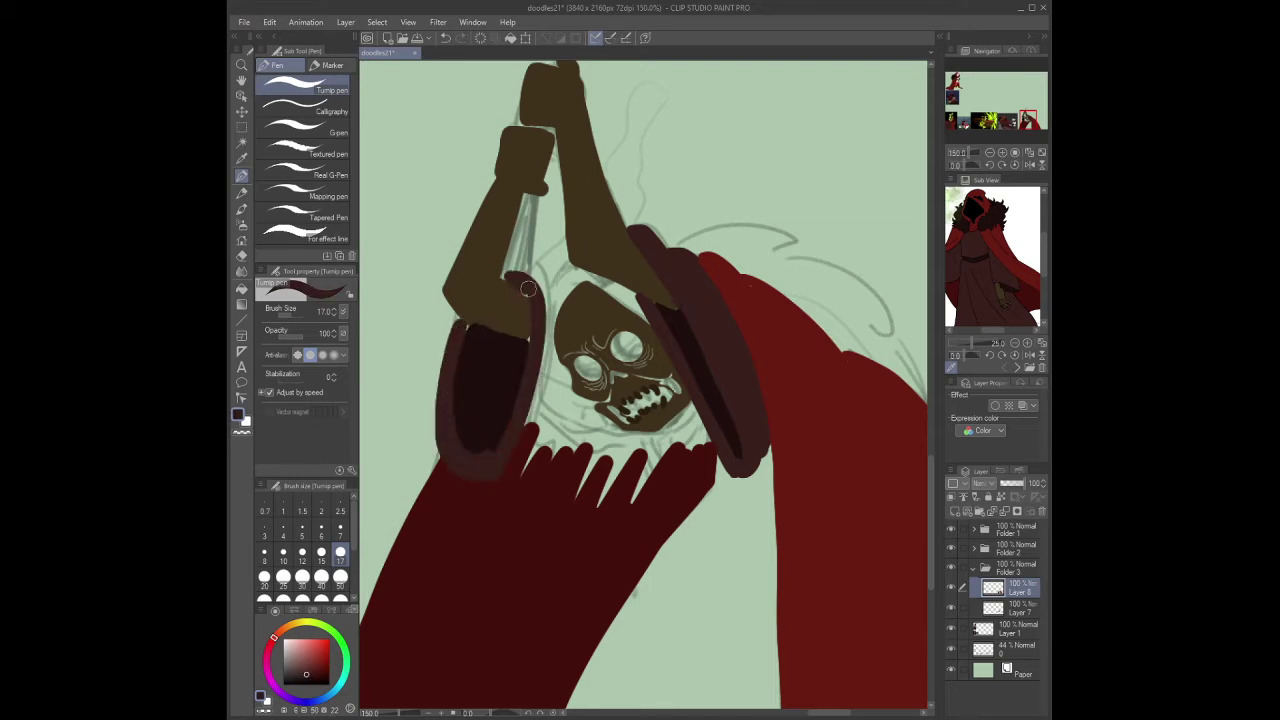
left_click_drag(510, 274, 467, 451)
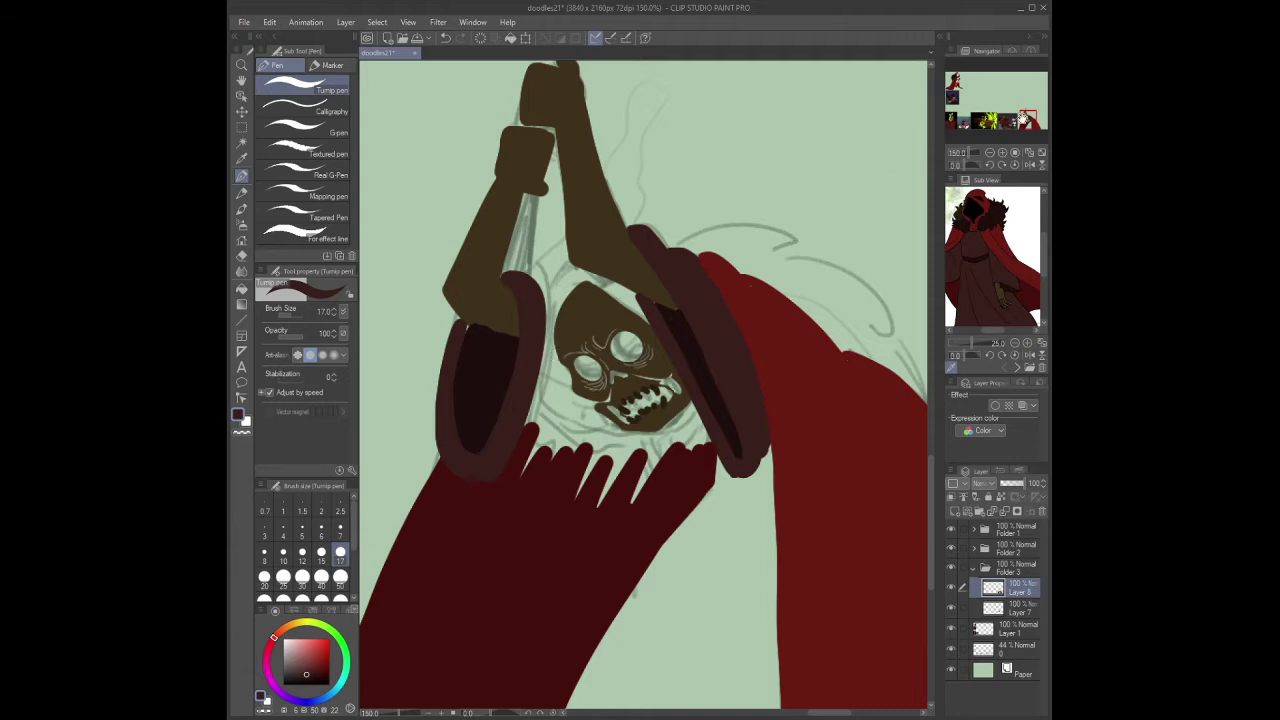
- Paint the hood around the skull on a new layer beneath the sleeves, using the cape's red
left_click_drag(665, 255, 598, 234)
key("ctrl+shift+n")
left_click(777, 533, "alt")
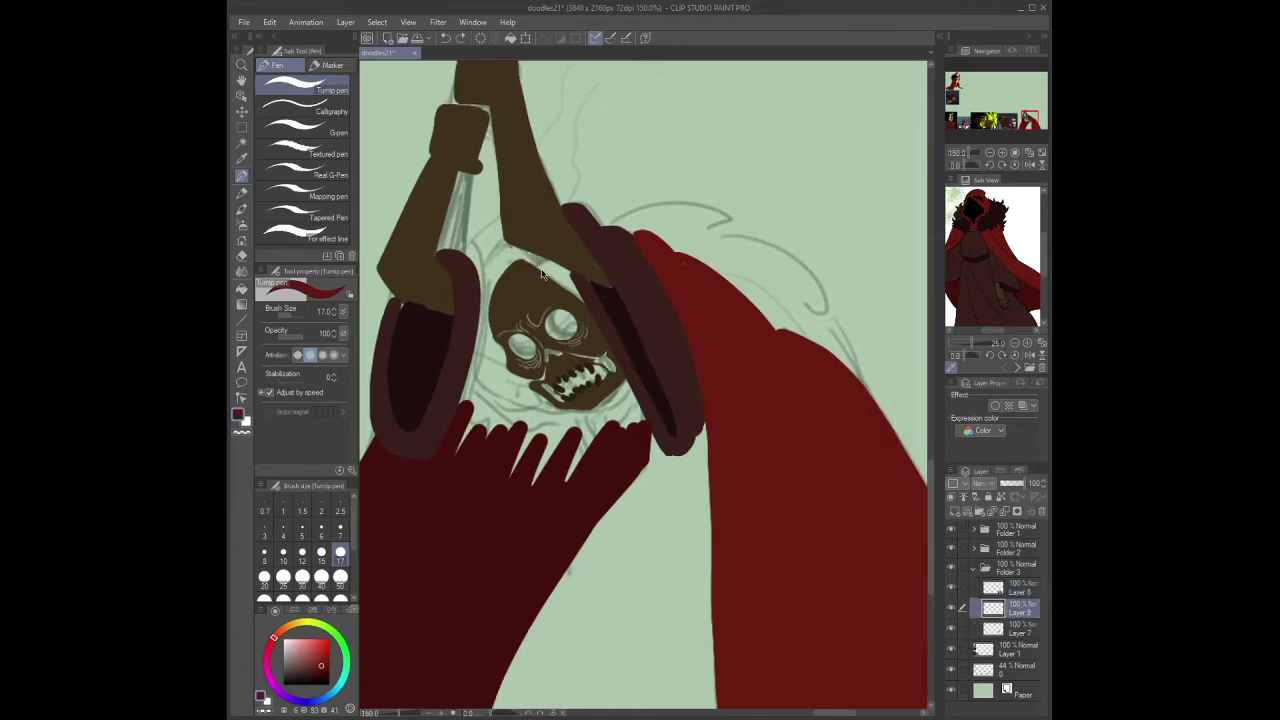
mouse_move(520, 256)
left_mouse_down()
mouse_move(585, 290)
mouse_move(495, 262)
mouse_move(512, 262)
mouse_move(492, 298)
mouse_move(500, 418)
mouse_move(628, 395)
mouse_move(585, 445)
mouse_move(603, 426)
left_mouse_up()
- Extend the front sleeve's maroon fabric across the chest below the hood on the sleeves' layer
key("alt+bracketright")
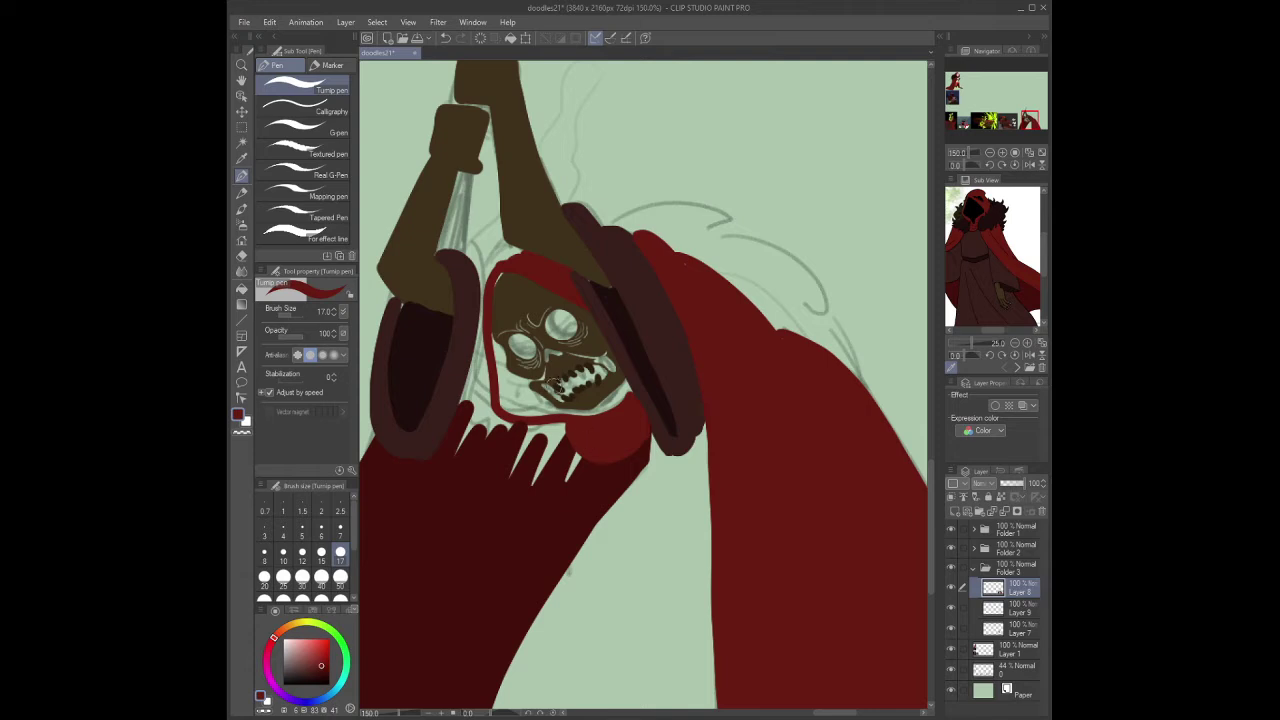
left_click(446, 446, "alt")
mouse_move(443, 446)
left_mouse_down()
mouse_move(560, 428)
mouse_move(515, 432)
mouse_move(545, 438)
left_mouse_up()
key("e")
key("p")
mouse_move(478, 310)
left_mouse_down()
mouse_move(500, 425)
mouse_move(480, 455)
left_mouse_up()
- Fill the remaining gaps between the hood and the cloak's front with deep red on the arms' layer
key("alt+bracketleft")
key("alt+bracketleft")
left_click_drag(560, 464, 572, 497)
key("ctrl+minus")
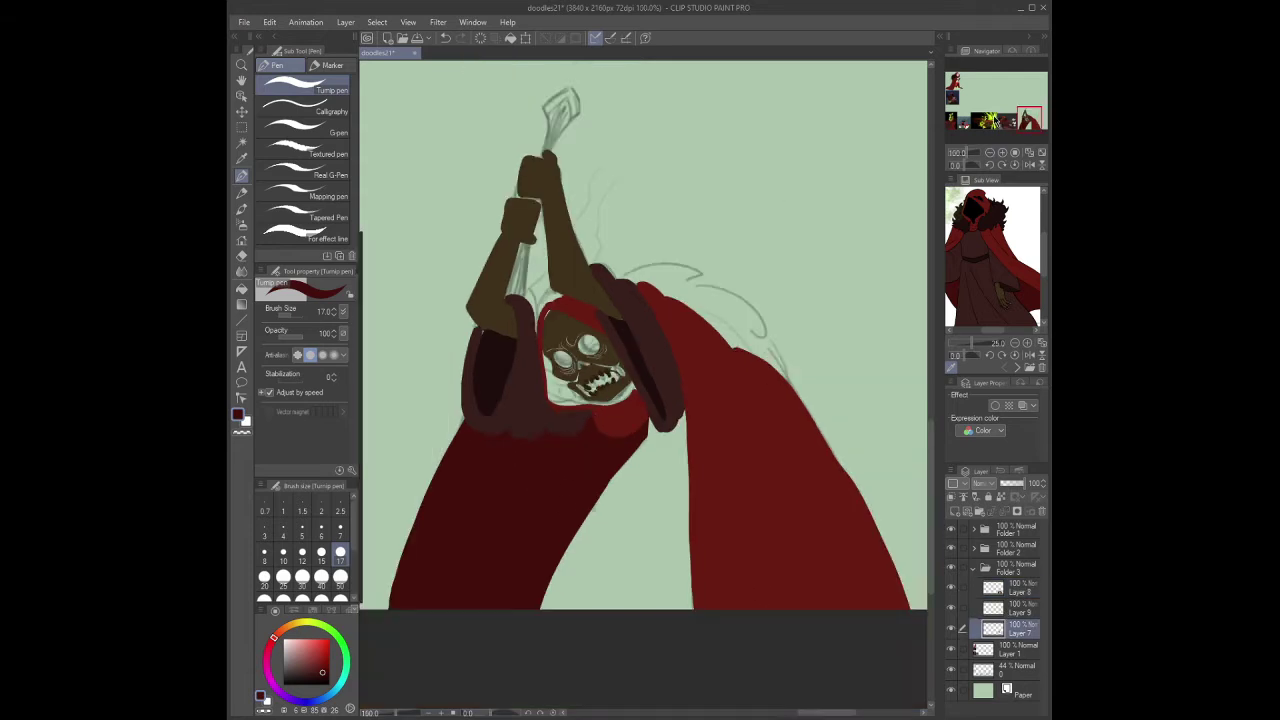
- Merge the sleeves' layer with the hood layer and paint the robe's body maroon between the cloak's two sides
left_click(1017, 588)
key("ctrl+e")
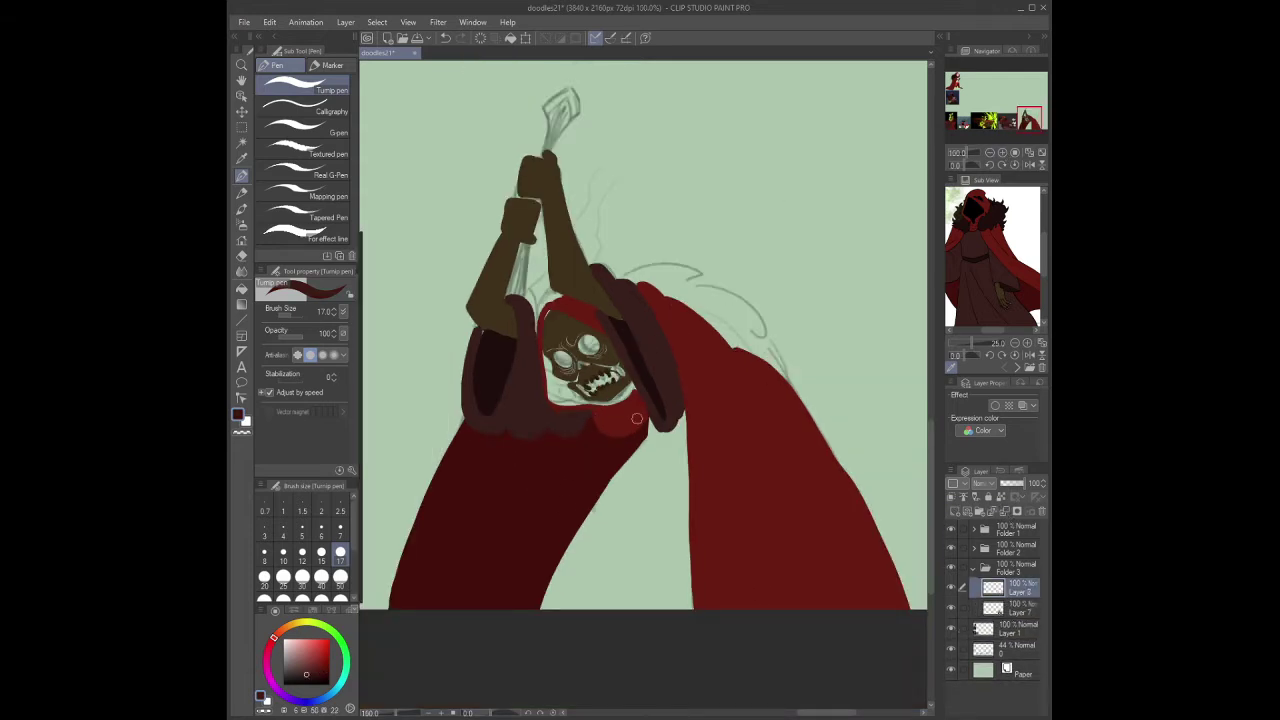
mouse_move(636, 418)
left_mouse_down()
mouse_move(665, 445)
mouse_move(686, 424)
mouse_move(676, 455)
mouse_move(560, 600)
mouse_move(648, 454)
mouse_move(682, 600)
left_mouse_up()
key("bracketright")
key("bracketright")
key("bracketright")
key("bracketright")
key("bracketright")
mouse_move(565, 513)
left_mouse_down()
mouse_move(591, 561)
mouse_move(677, 617)
left_mouse_up()
- Draw long dark red fold lines down the back half of the cape with the Turnip pen at size 12
key("bracketleft")
key("bracketleft")
key("bracketleft")
key("bracketleft")
key("bracketleft")
key("bracketleft")
key("bracketleft")
left_click(657, 311, "alt")
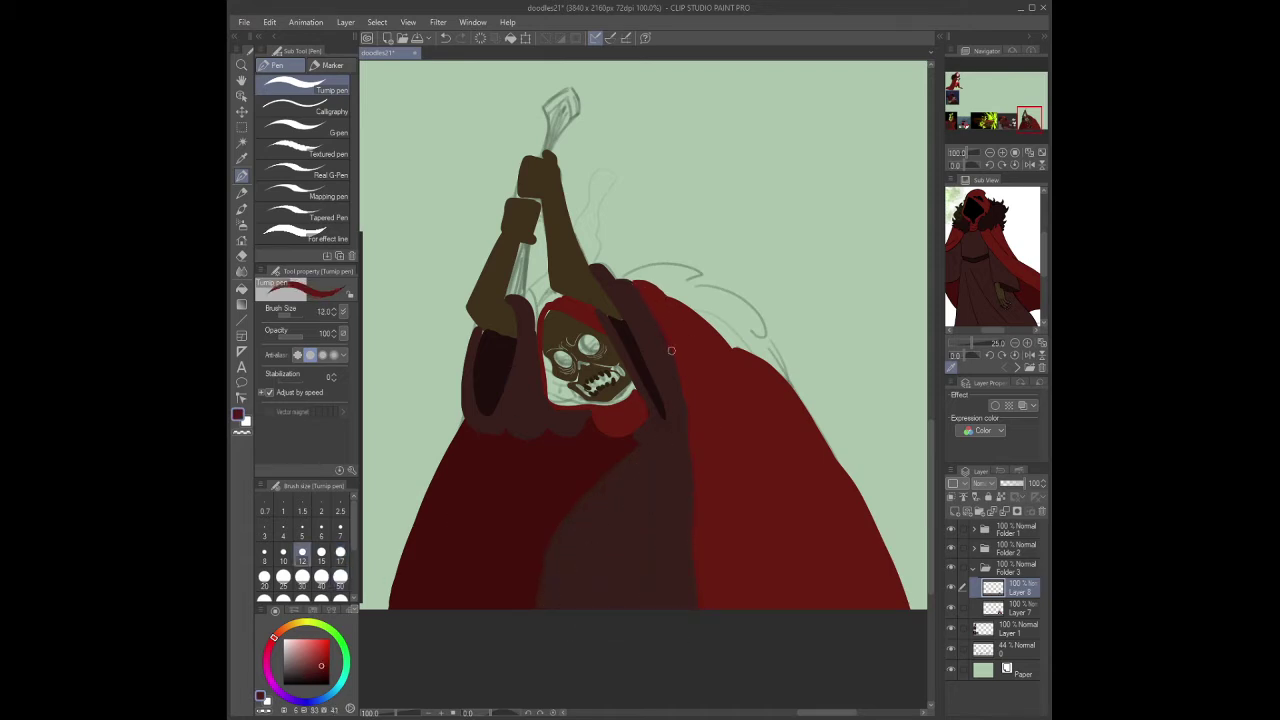
left_click_drag(668, 298, 690, 608)
left_click_drag(714, 352, 760, 608)
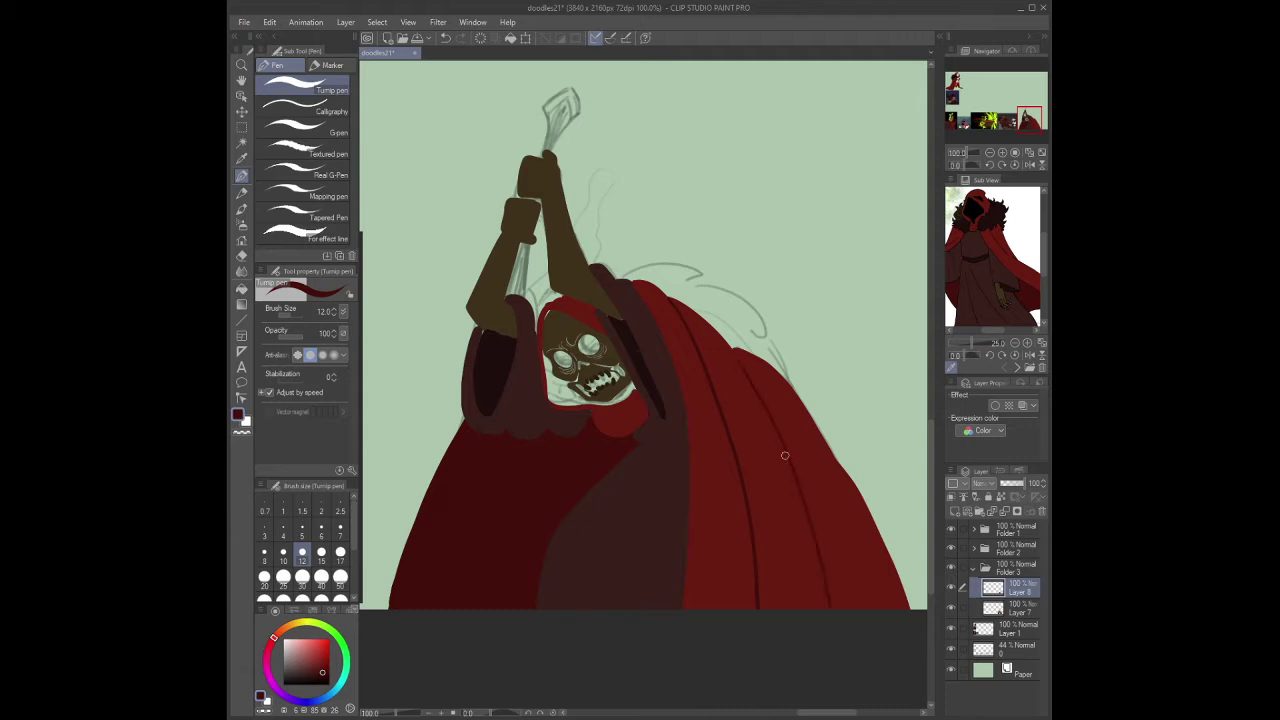
left_click_drag(740, 350, 834, 608)
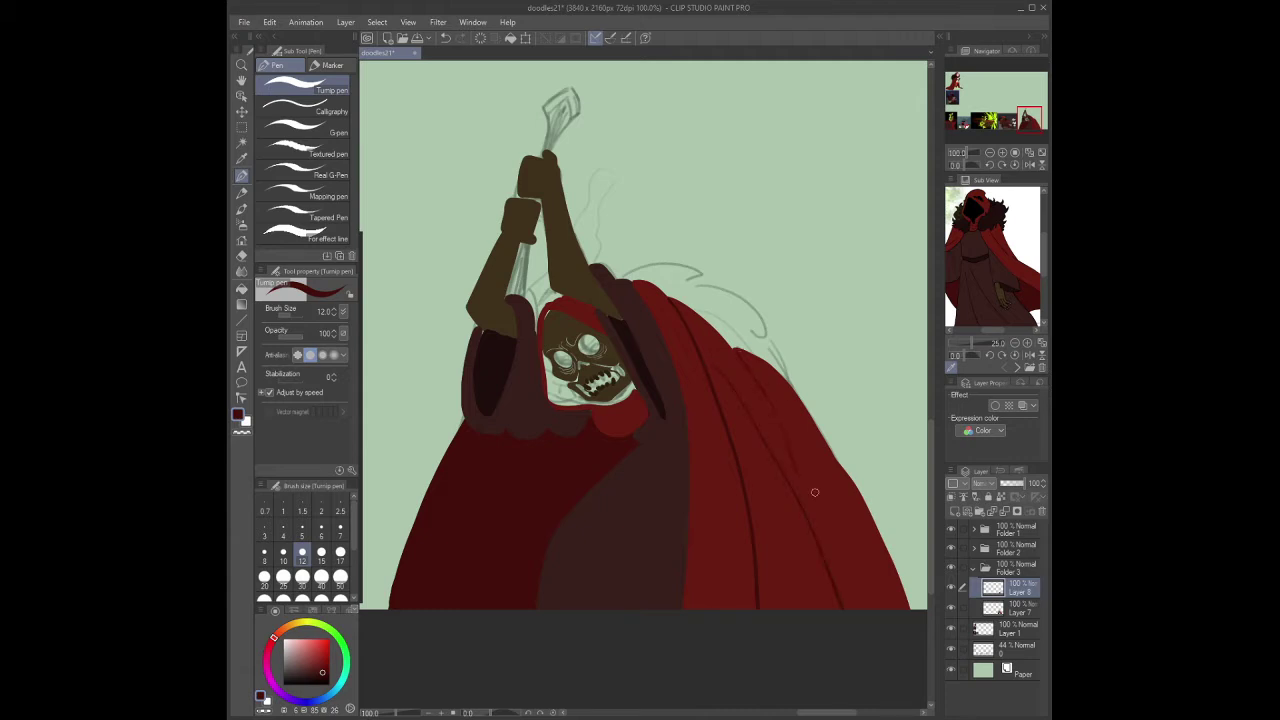
- Draw red fold lines on the cloak's front half and near-black creases on the sleeves, waist and robe
left_click(610, 425, "alt")
left_click_drag(474, 440, 452, 608)
left_click_drag(514, 445, 518, 608)
left_click(651, 417, "alt")
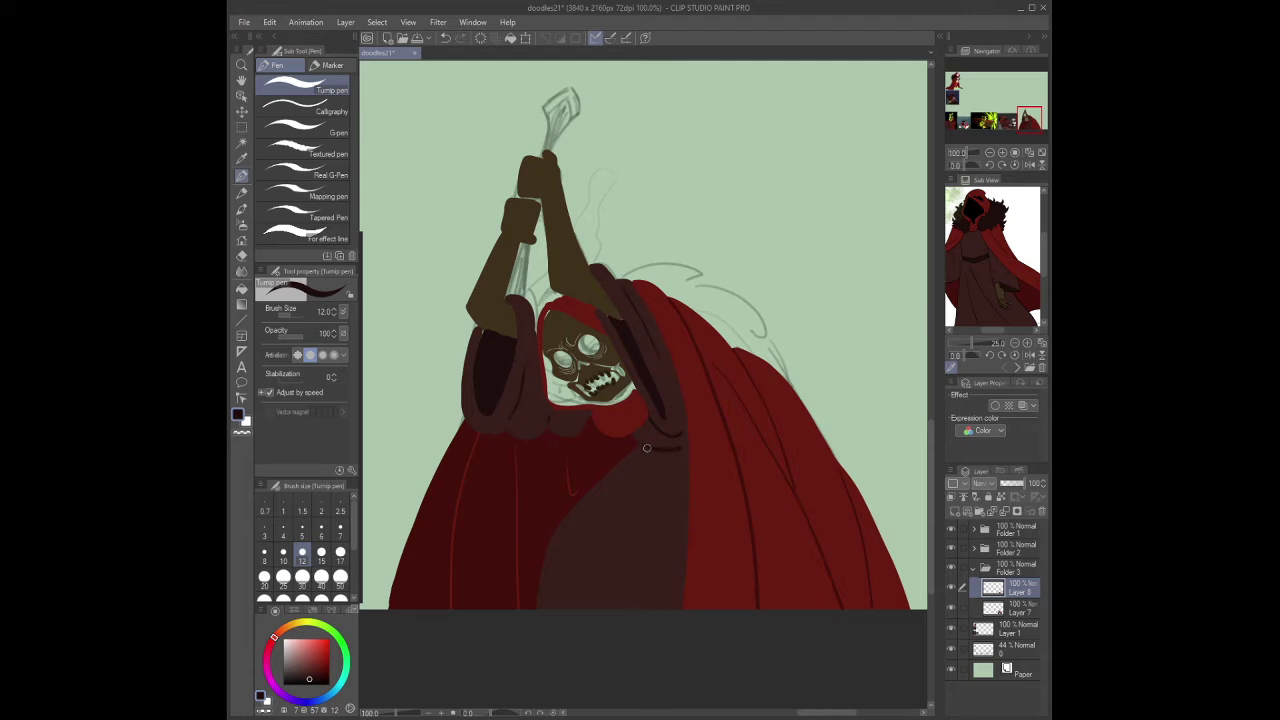
left_click_drag(646, 448, 684, 451)
mouse_move(631, 505)
left_mouse_down()
mouse_move(622, 608)
mouse_move(628, 575)
left_mouse_up()
- Thicken the hood's red edge beneath the skull and draw dark red creases on the scarf below it
left_click(607, 441, "alt")
key("ctrl+plus")
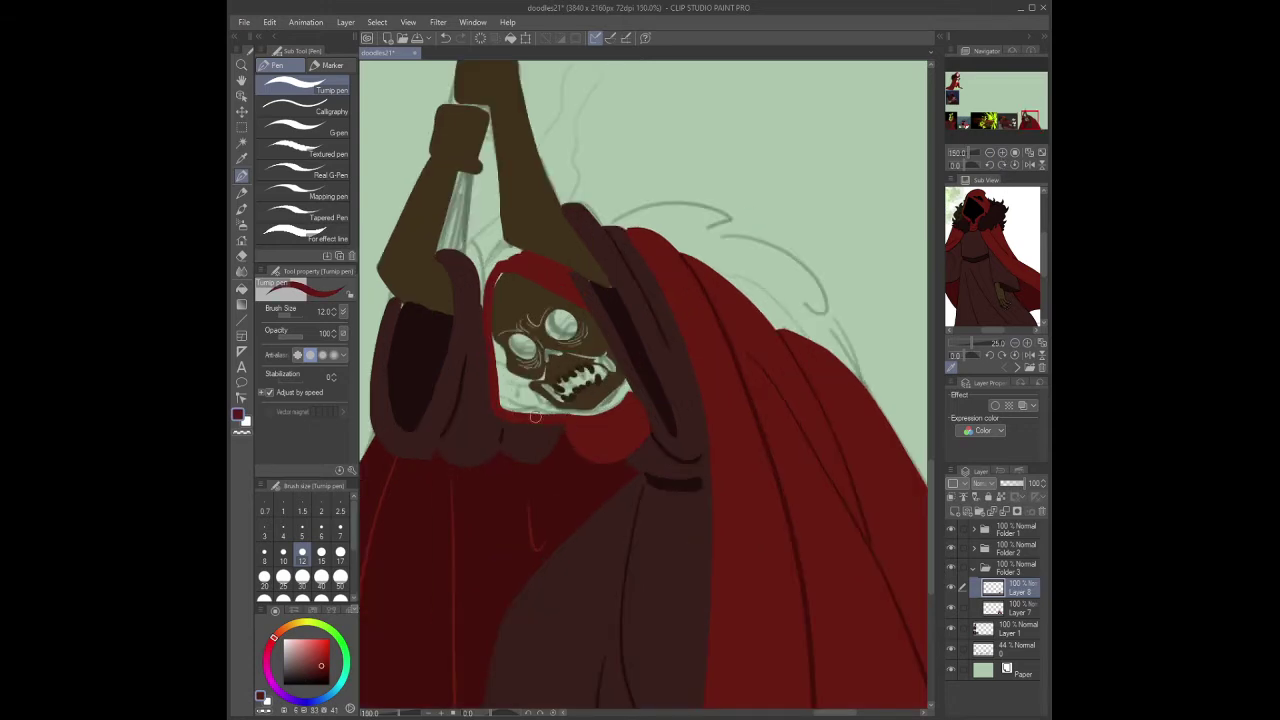
left_click(569, 429, "alt")
mouse_move(569, 429)
left_mouse_down()
mouse_move(584, 448)
mouse_move(647, 417)
mouse_move(633, 383)
mouse_move(678, 436)
left_mouse_up()
- Move Layer 8 beneath Layer 7 and paint bright green behind the skull's eyes, teeth and jaw
left_click(640, 345, "alt")
left_click_drag(993, 588, 993, 612)
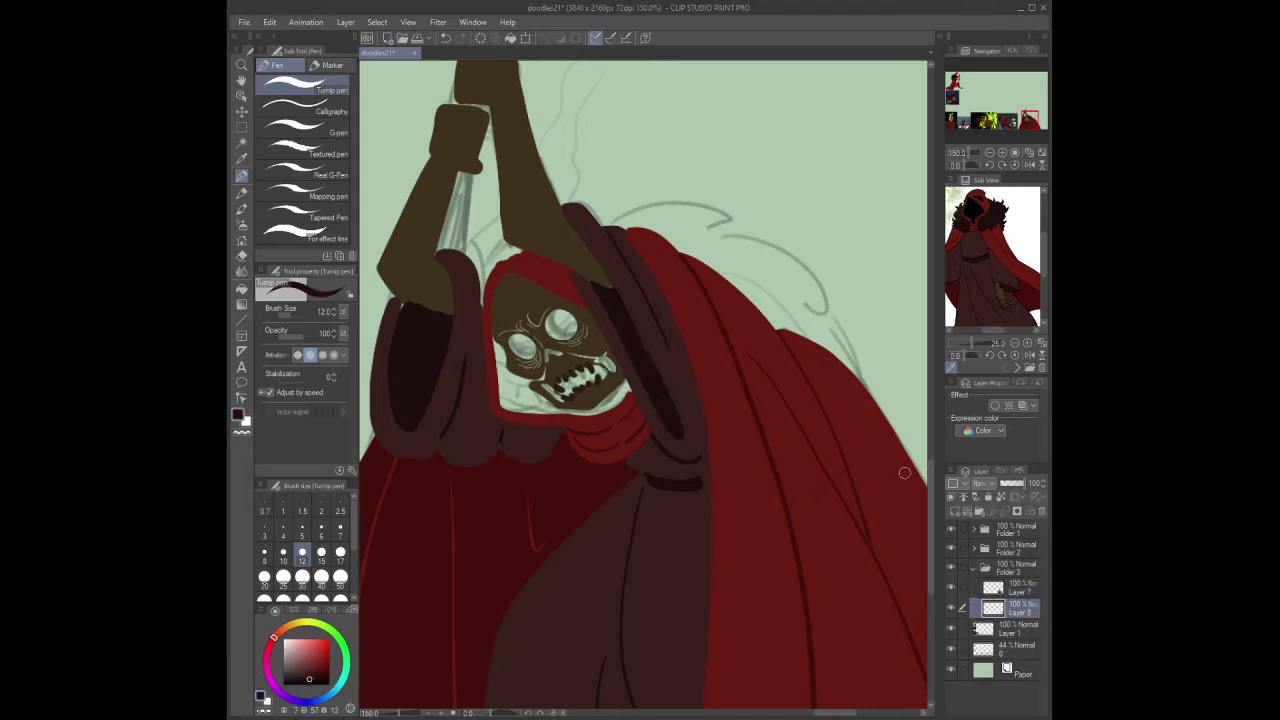
left_click(328, 631)
mouse_move(497, 345)
left_mouse_down()
mouse_move(493, 368)
mouse_move(560, 325)
mouse_move(612, 400)
left_mouse_up()
left_click(340, 577)
- Paint a near-black fur collar with curled tufts behind the shoulders on a new layer beneath Layer 7
left_click(585, 378, "alt")
left_click(1020, 590)
key("ctrl+shift+n")
left_click(302, 552)
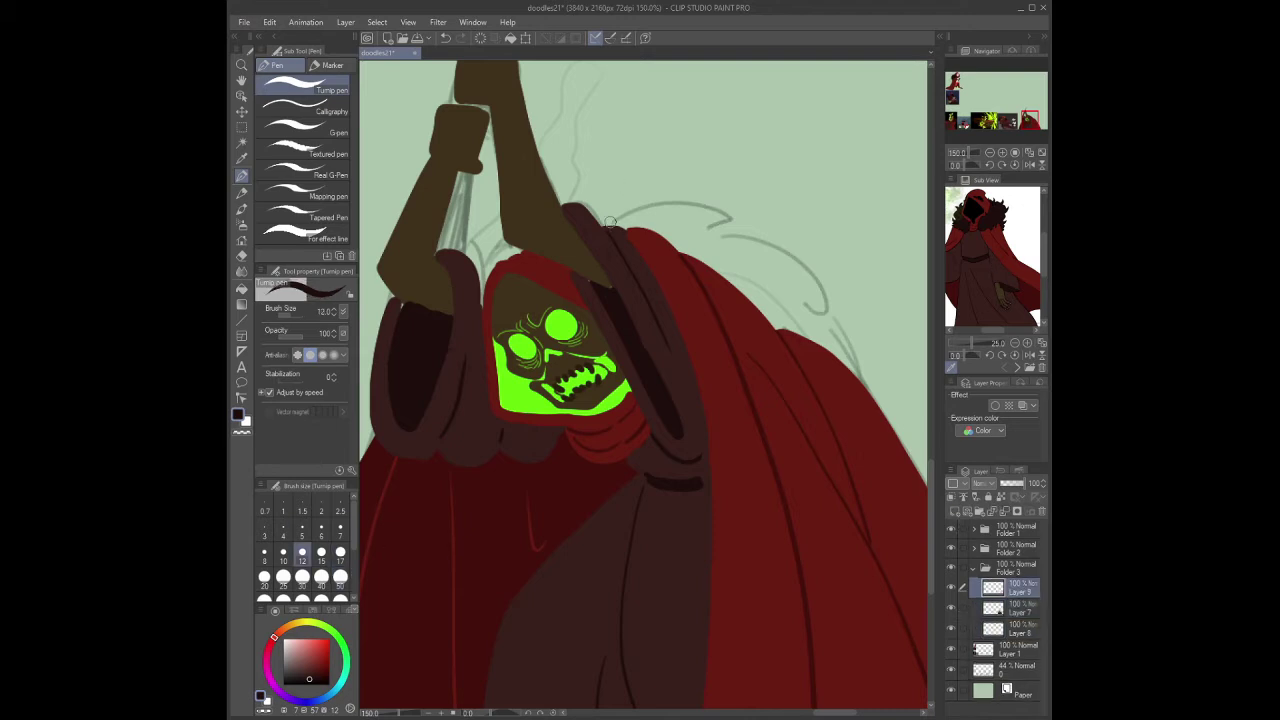
left_click_drag(609, 221, 727, 188)
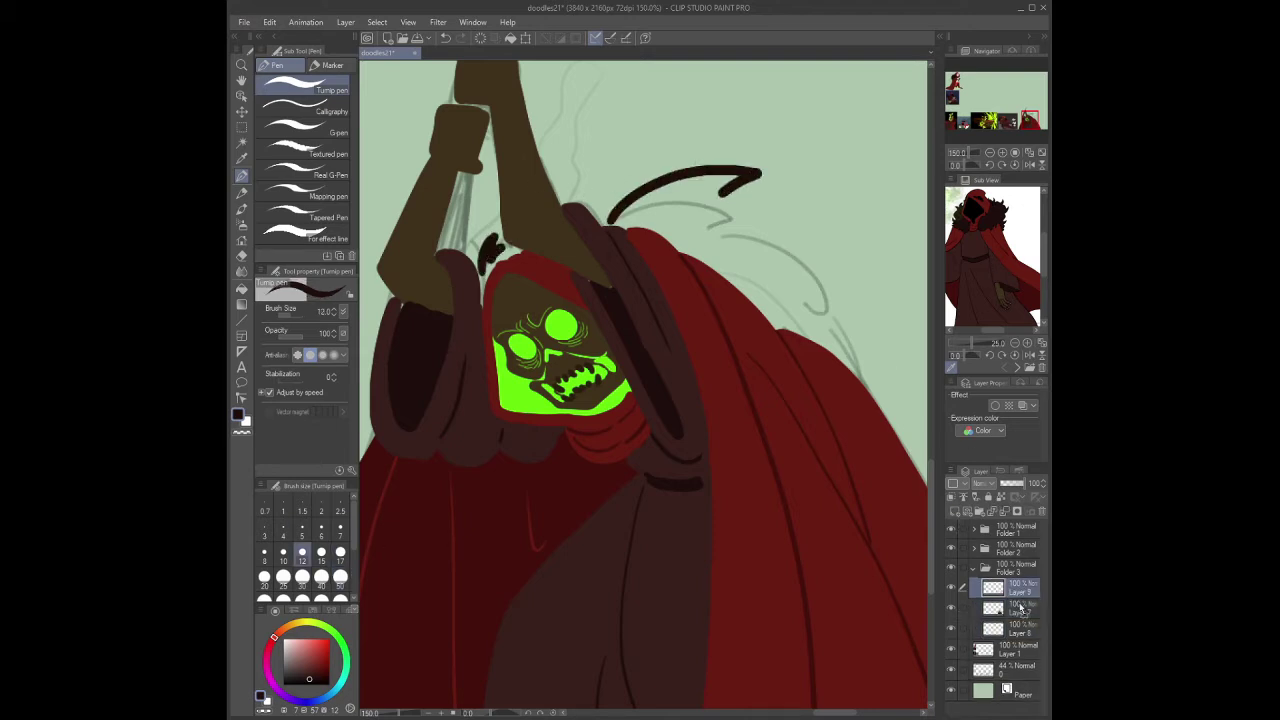
left_click_drag(1015, 590, 1015, 613)
mouse_move(660, 200)
left_mouse_down()
mouse_move(593, 210)
mouse_move(565, 162)
mouse_move(692, 145)
left_mouse_up()
mouse_move(640, 215)
left_mouse_down()
mouse_move(802, 196)
mouse_move(880, 340)
left_mouse_up()
left_click_drag(810, 230, 660, 240)
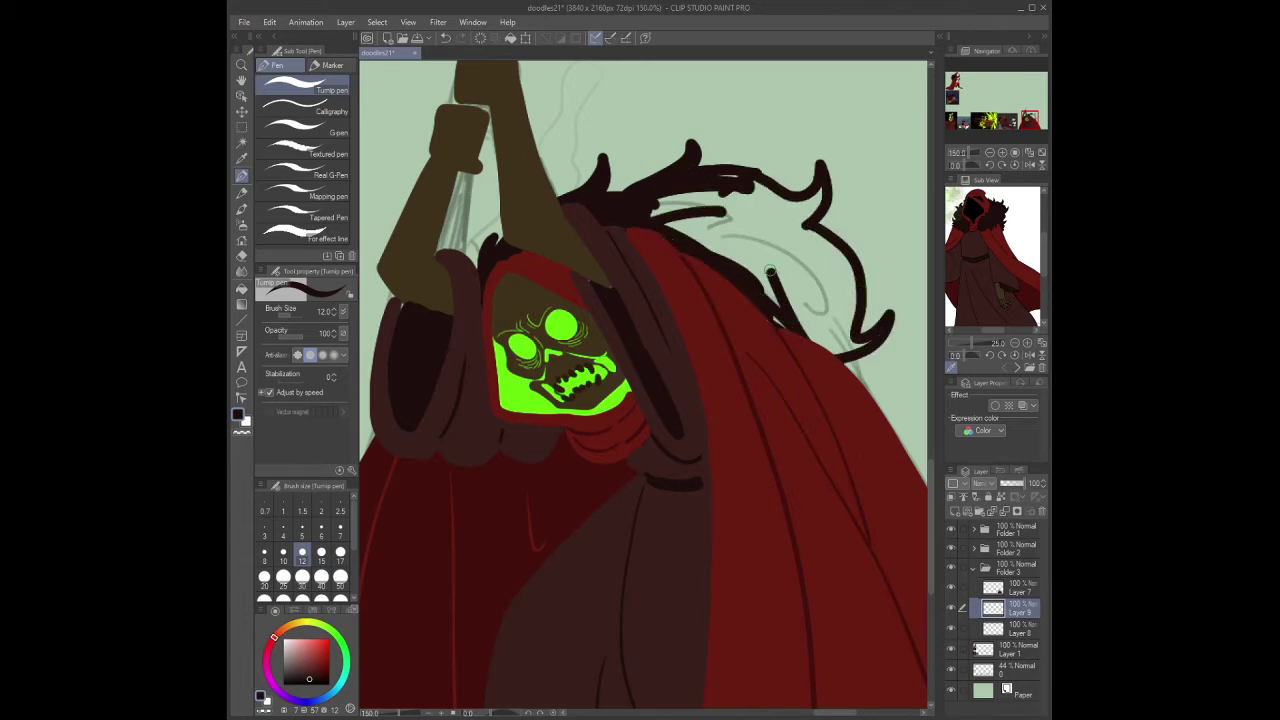
left_click_drag(750, 260, 845, 350)
left_click(743, 191)
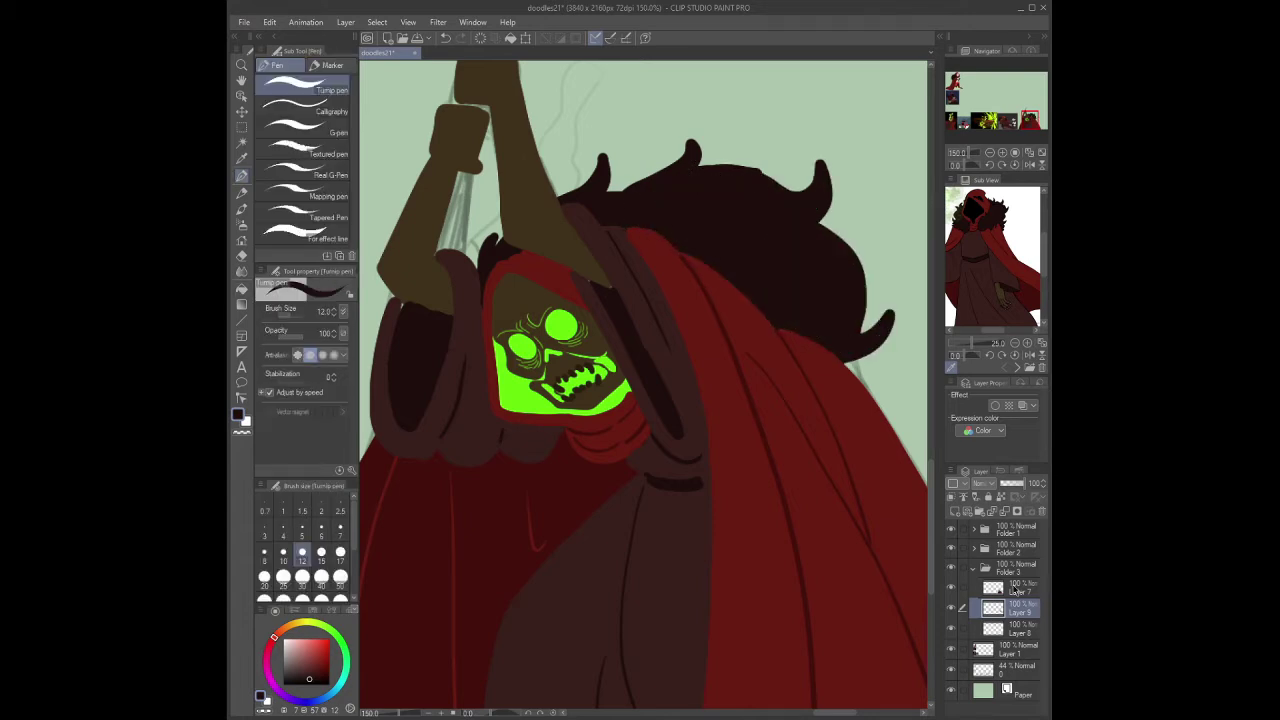
- Paint dark fur tufts overlapping the cape's upper edge on Layer 7, and merge it with the fur layer
left_click(1012, 588)
mouse_move(680, 252)
left_mouse_down()
mouse_move(755, 321)
mouse_move(702, 262)
left_mouse_up()
left_click_drag(780, 332, 835, 370)
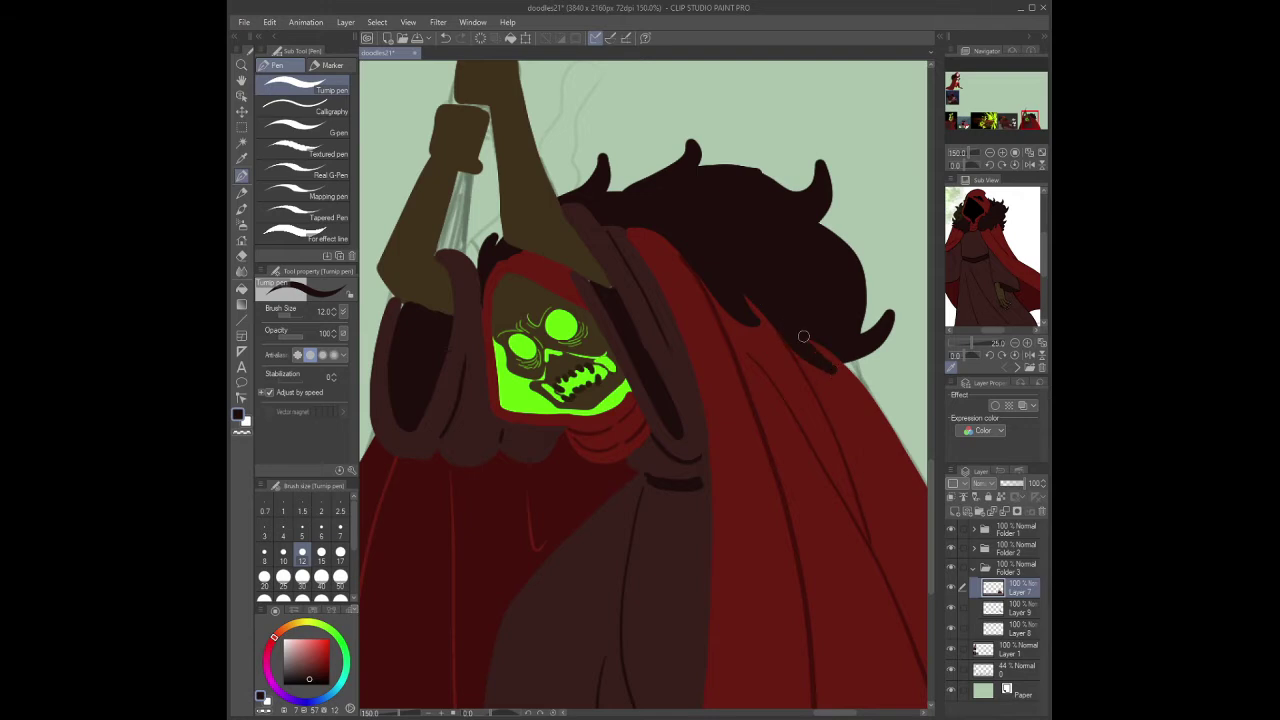
left_click(989, 152)
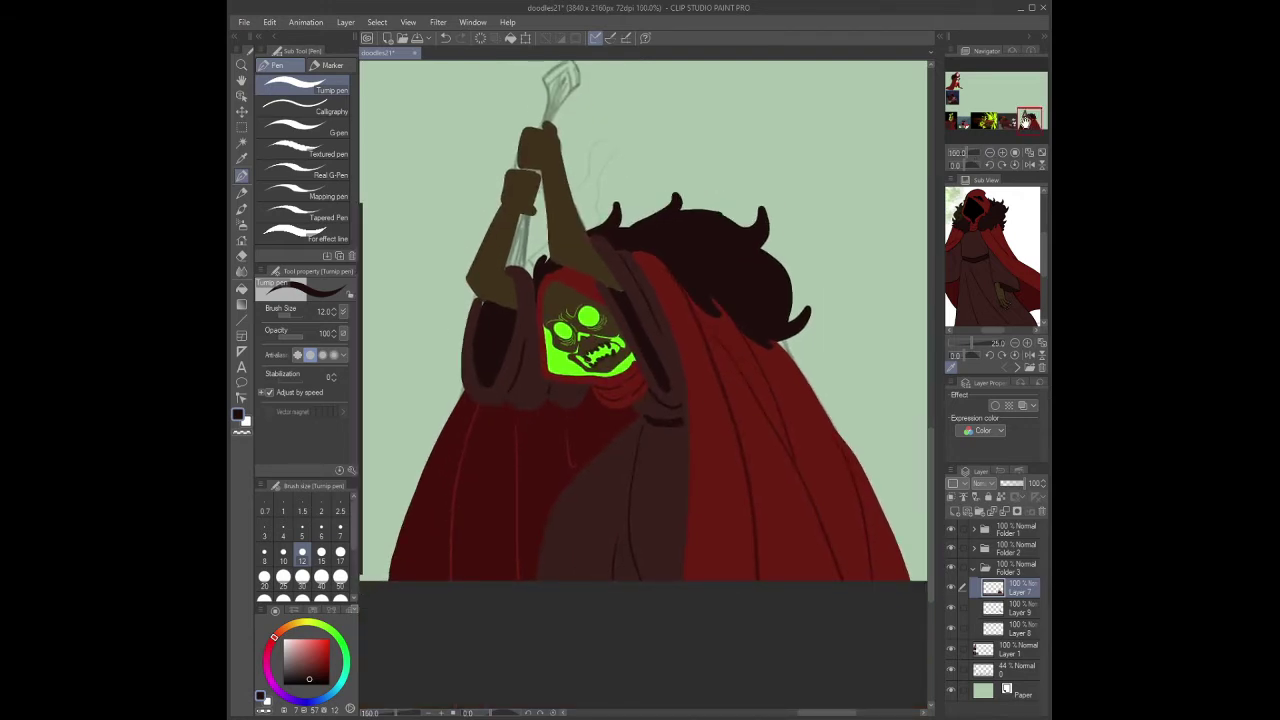
key("ctrl+e")
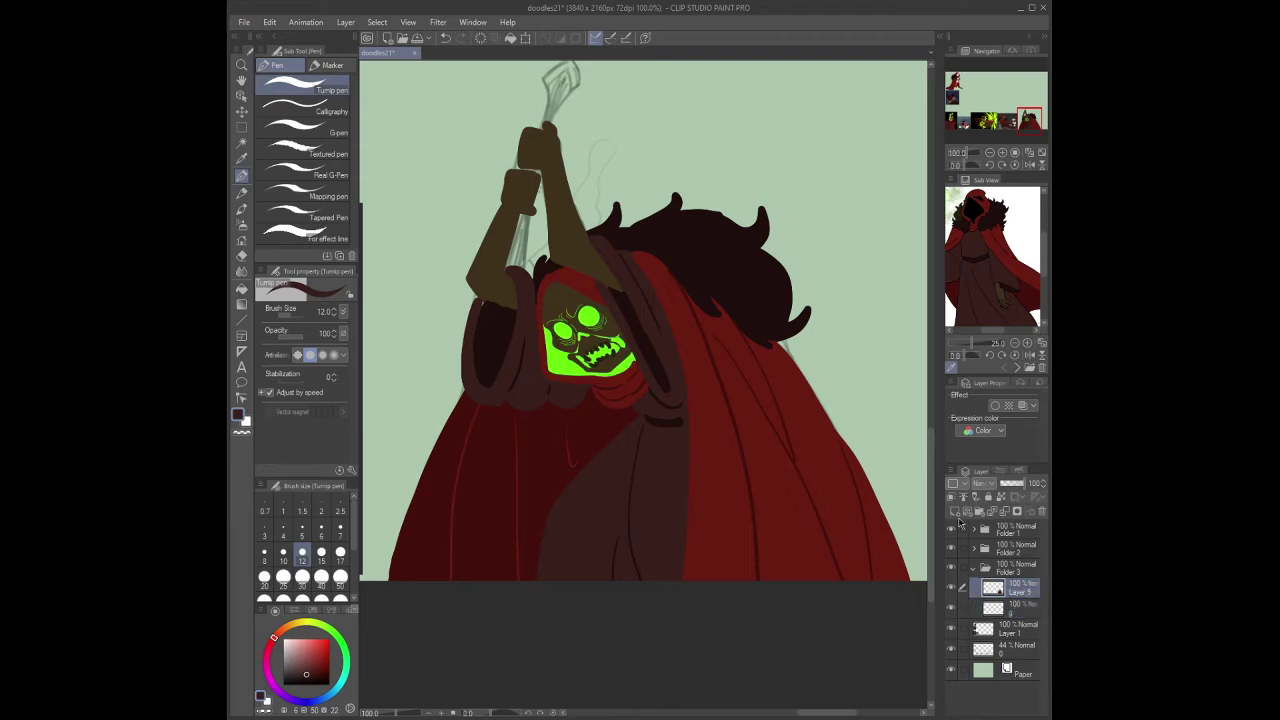
- Extend the rear arm's brown elbow and outline a wide maroon sleeve opening around it on a new layer
left_click(957, 513)
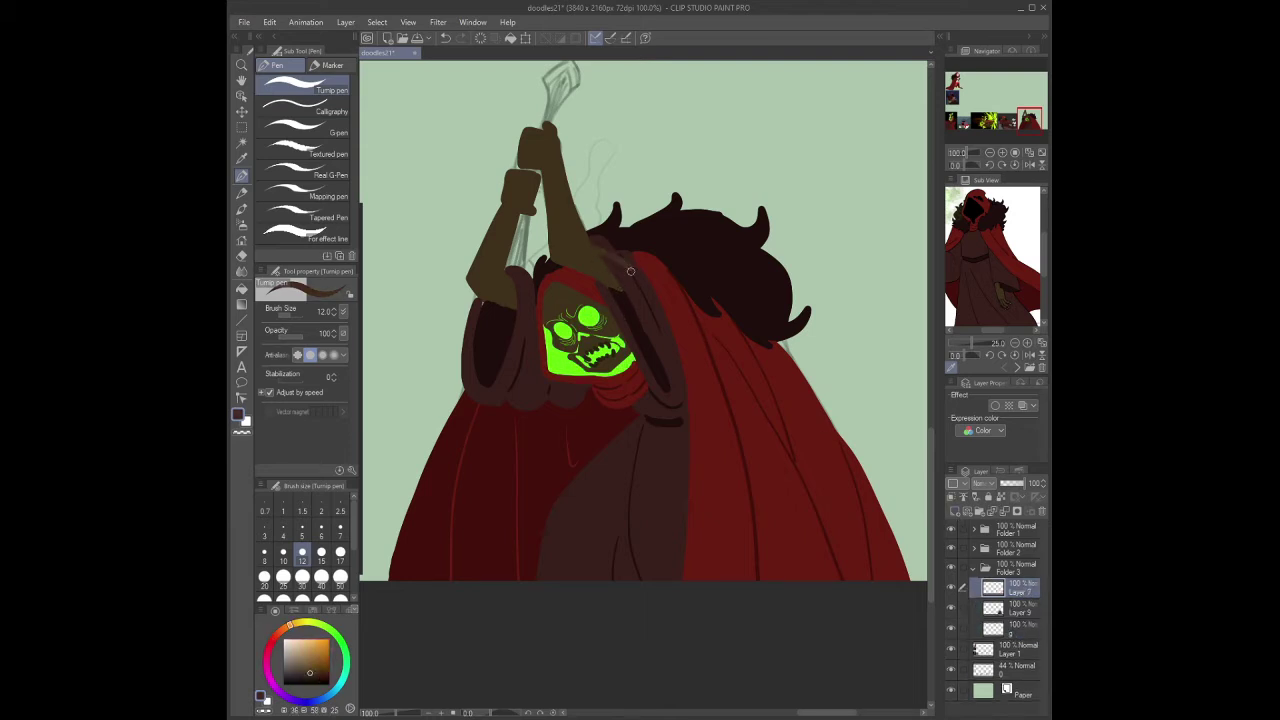
left_click(614, 295, "alt")
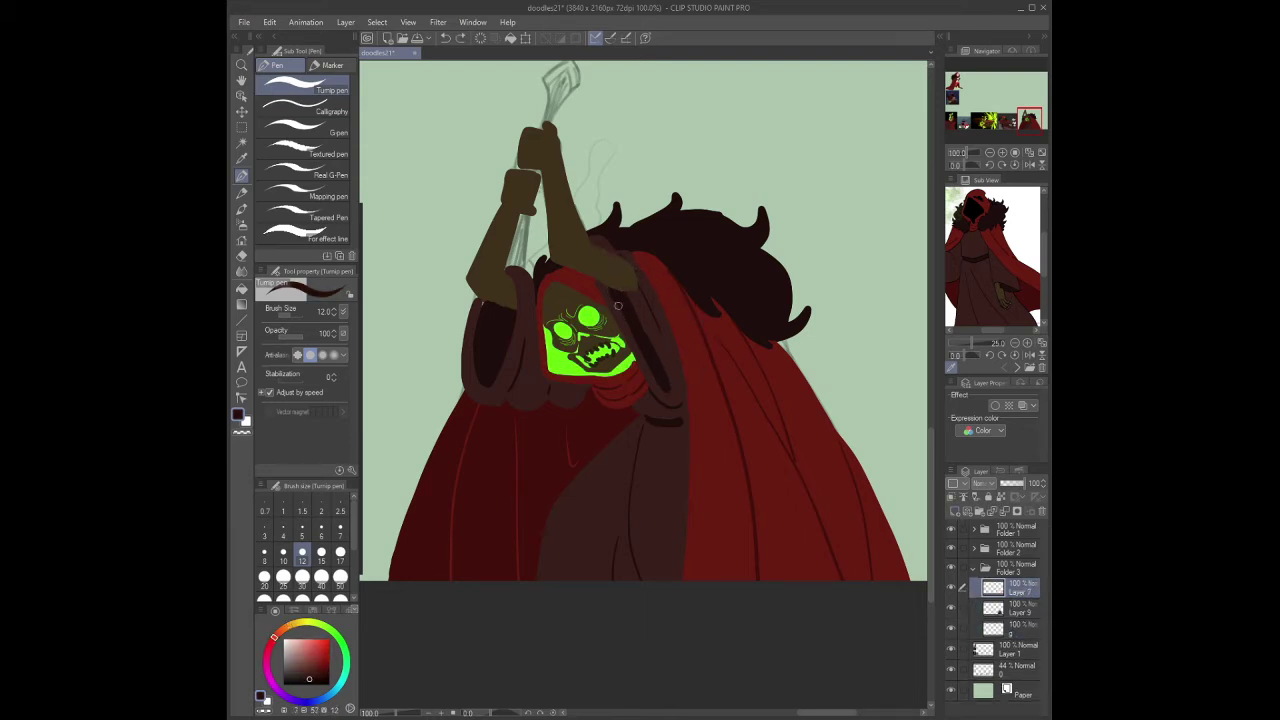
mouse_move(690, 378)
left_mouse_down()
mouse_move(648, 274)
mouse_move(612, 291)
mouse_move(729, 370)
mouse_move(603, 239)
mouse_move(741, 337)
left_mouse_up()
key("ctrl+z")
left_click(632, 262, "alt")
left_click(629, 258, "alt")
left_click_drag(628, 322, 702, 384)
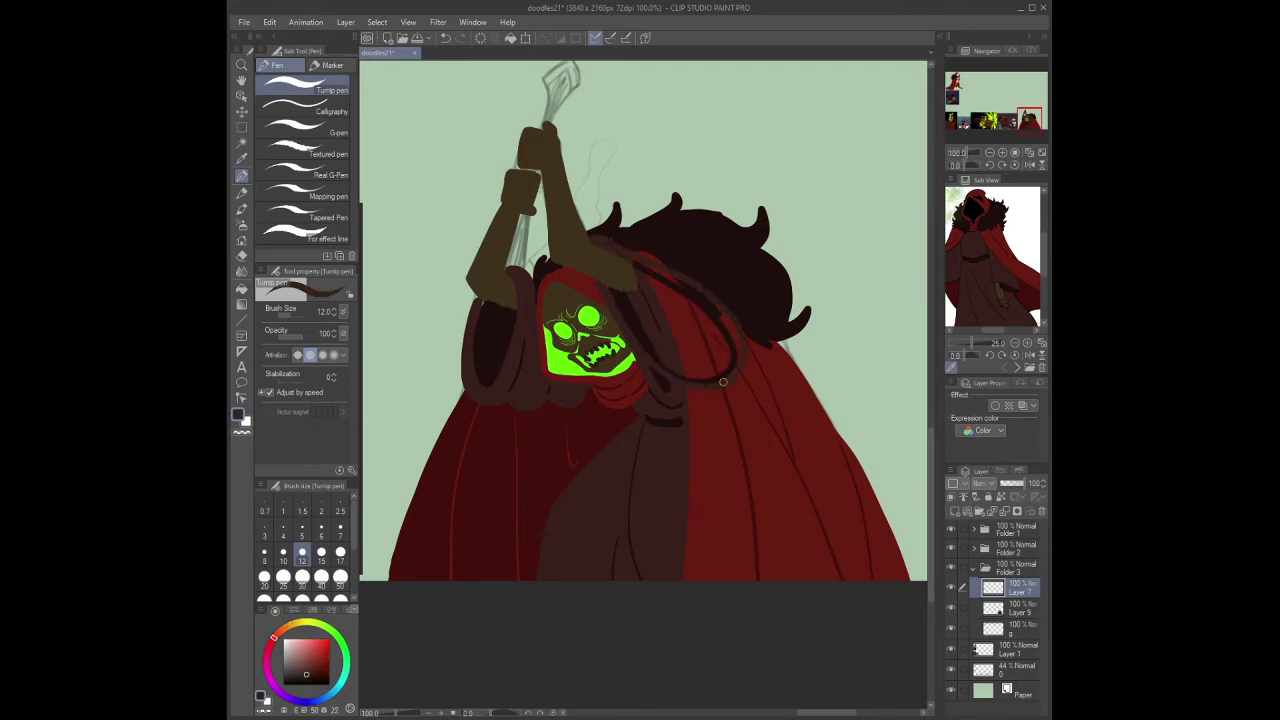
key("bracketright")
key("bracketright")
left_click_drag(664, 280, 720, 316)
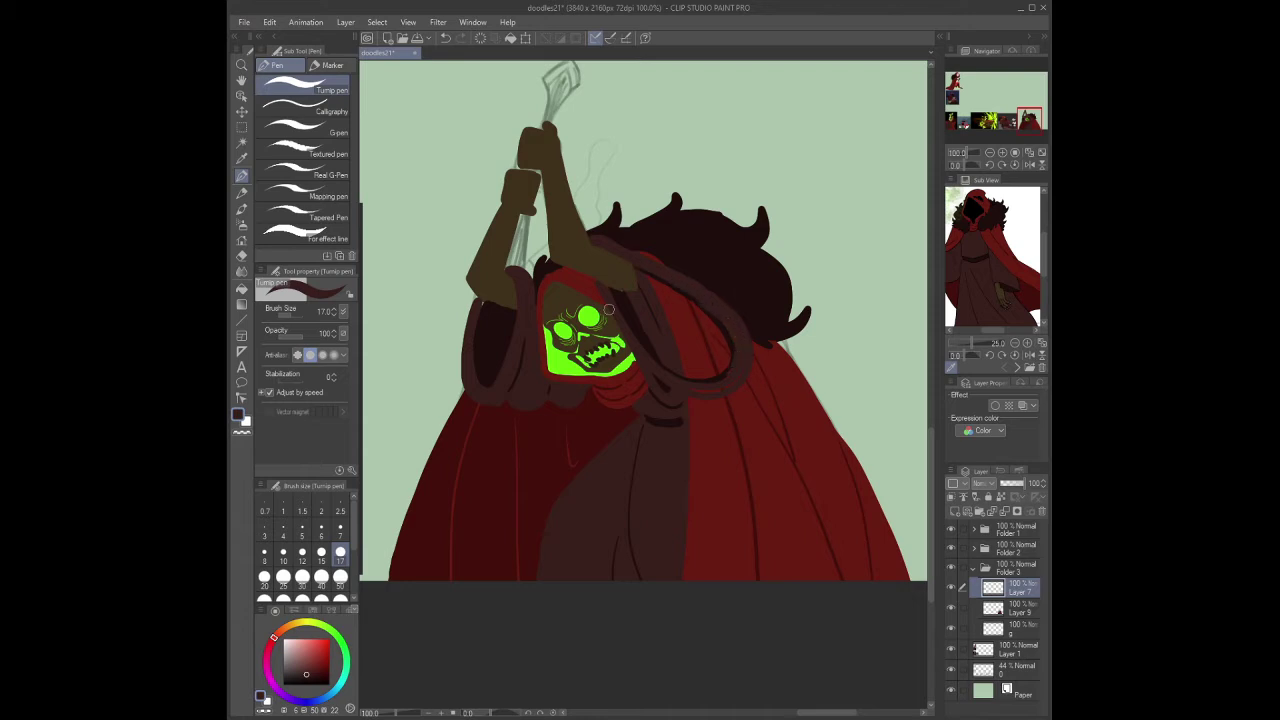
- Fill the inside of the wide rear sleeve with near-black maroon around the brown elbow
left_click(613, 284, "alt")
mouse_move(625, 296)
left_mouse_down()
mouse_move(697, 376)
mouse_move(727, 334)
mouse_move(647, 276)
mouse_move(643, 302)
mouse_move(695, 366)
mouse_move(719, 333)
mouse_move(645, 307)
mouse_move(661, 267)
mouse_move(648, 311)
left_mouse_up()
left_click(660, 265, "alt")
left_click(618, 270, "alt")
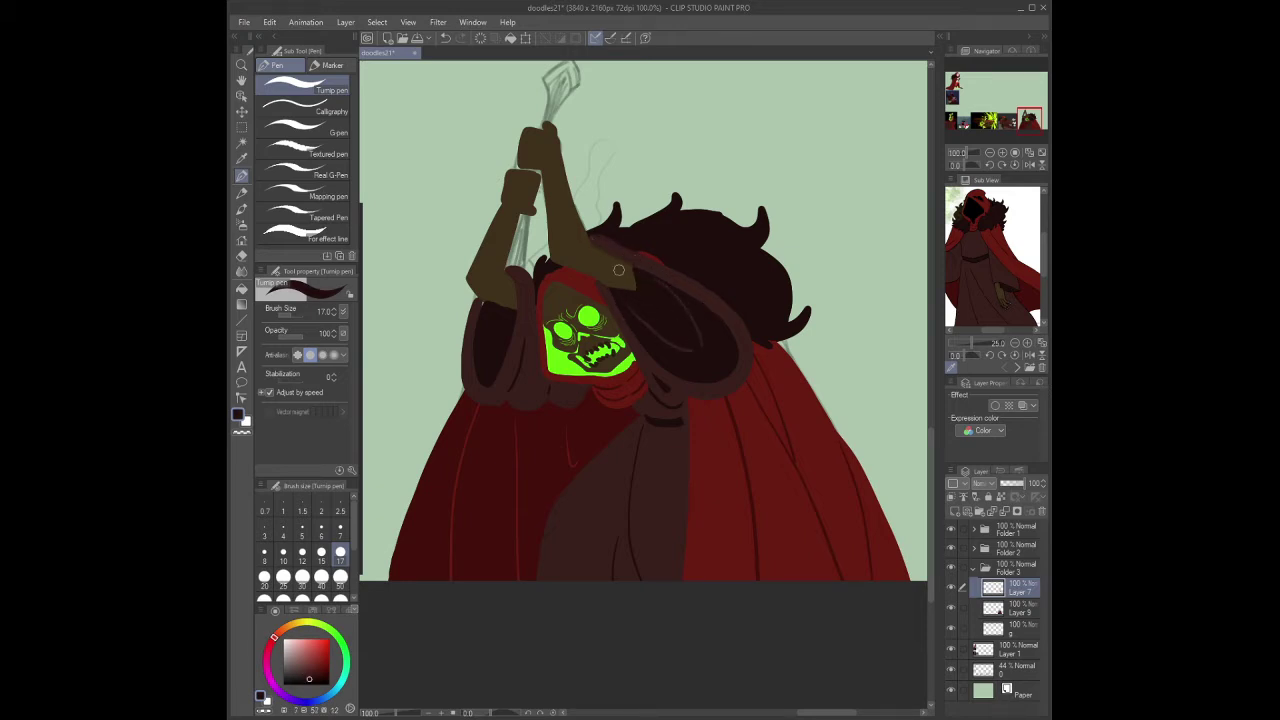
- Draw thin dark crease lines on the brown arms near the elbows with the pen at size 5
key("bracketleft")
key("bracketleft")
key("bracketleft")
key("bracketleft")
key("bracketleft")
key("bracketleft")
key("bracketleft")
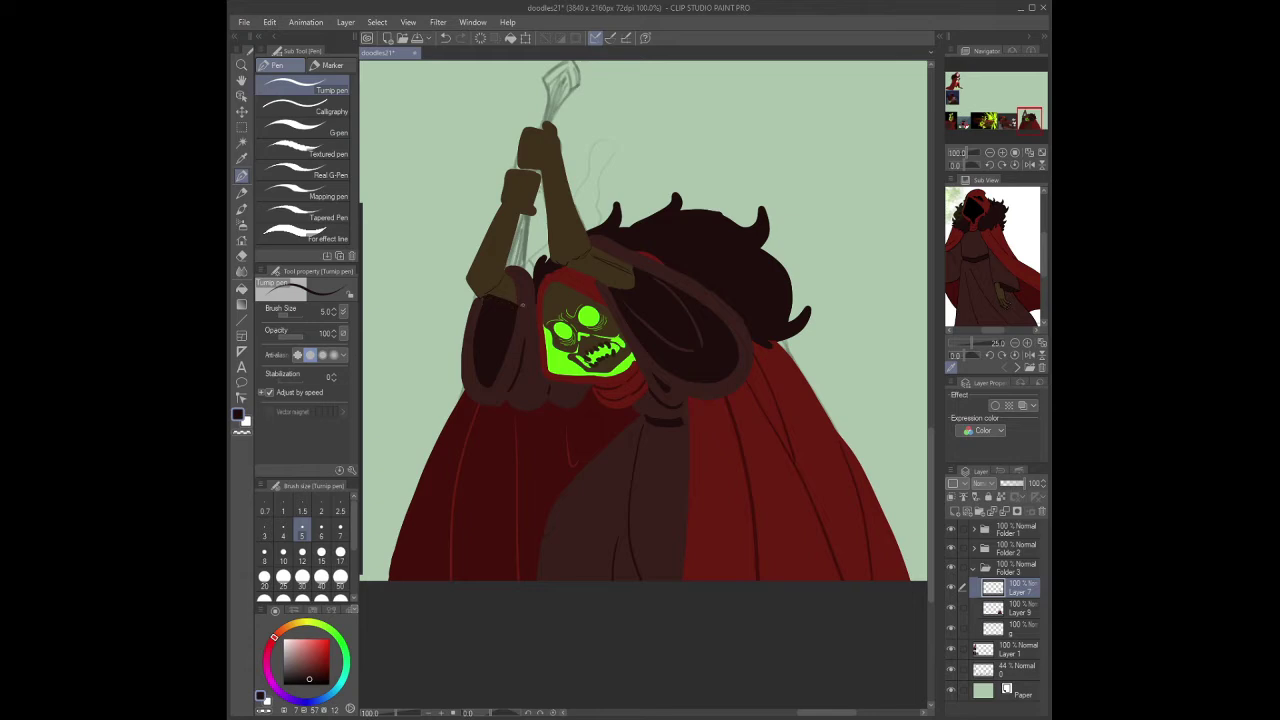
- Paint over the old sleeve's remains beside the scarf on Layer 9 with the pen at size 17
key("bracketright")
key("bracketright")
key("bracketright")
key("bracketright")
key("bracketright")
key("bracketright")
key("bracketright")
key("alt+bracketleft")
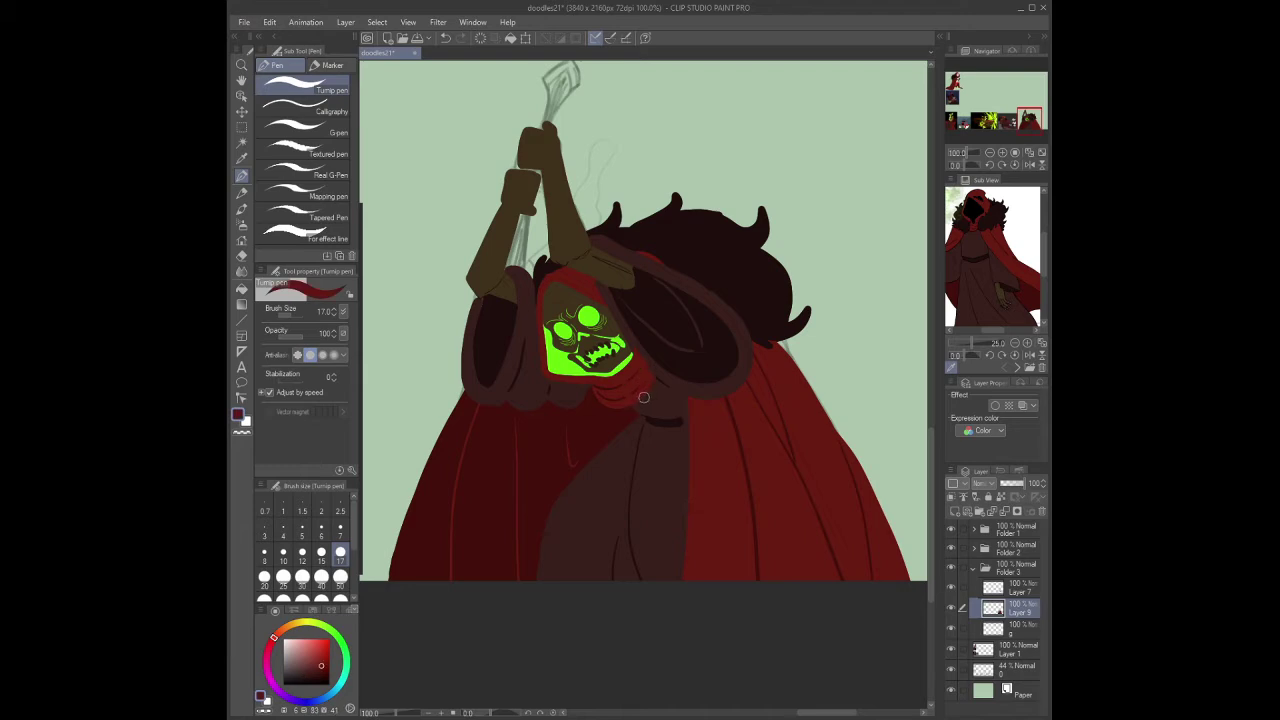
- Refine the skull's cheek and jaw beside the rear sleeve with thin brown strokes and the hard eraser at size 5
scroll(643, 397, "up", 2)
left_click(590, 292, "alt")
key("bracketleft")
key("bracketleft")
key("bracketleft")
key("bracketleft")
key("bracketleft")
key("bracketleft")
key("bracketleft")
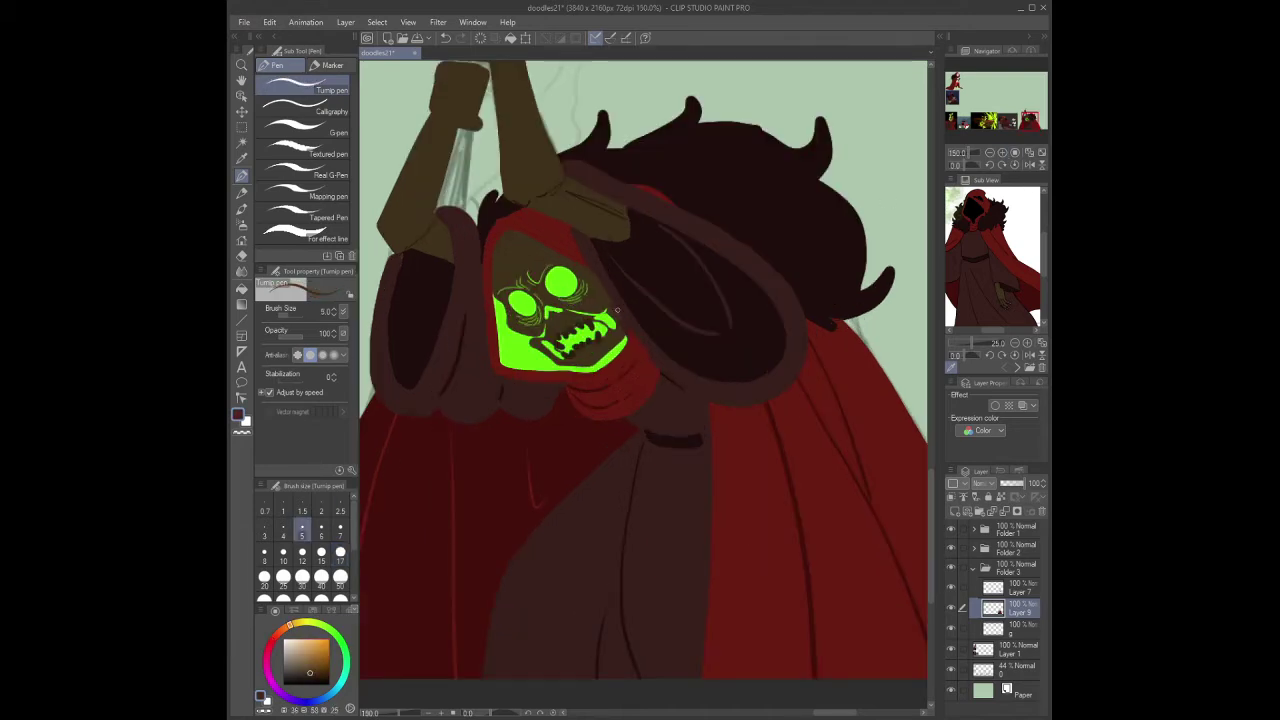
key("e")
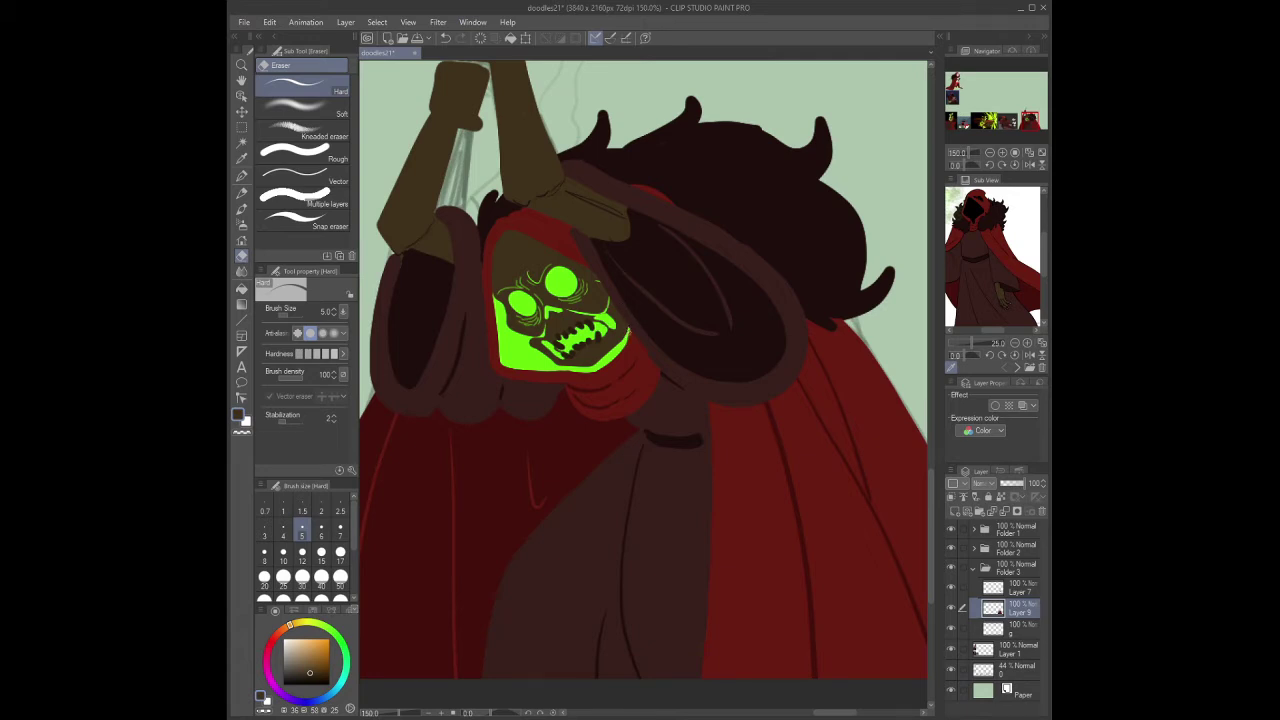
- Repaint the front sleeve on Layer 7 as a wider maroon shape with a dark opening, and merge it with Layer 9
left_click(986, 158)
left_click(1015, 588)
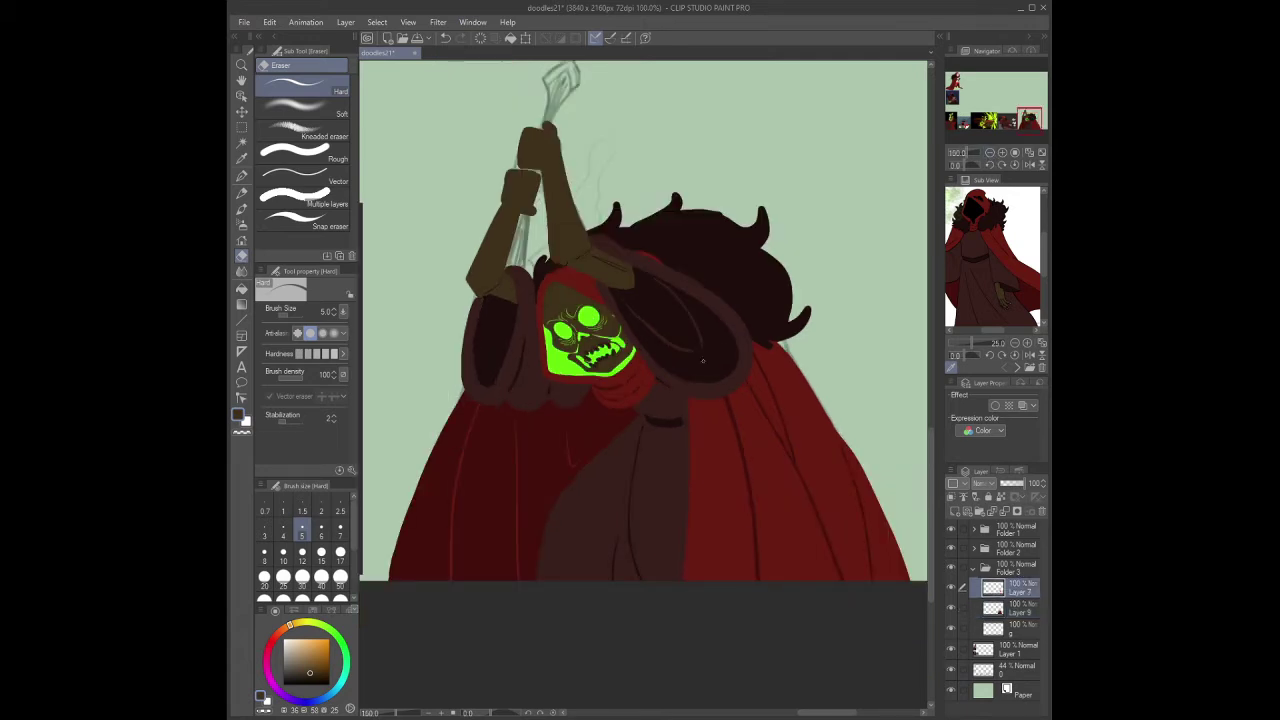
left_click(520, 288, "alt")
key("p")
mouse_move(520, 286)
left_mouse_down()
mouse_move(426, 374)
mouse_move(499, 379)
mouse_move(492, 310)
mouse_move(510, 311)
mouse_move(465, 390)
mouse_move(523, 346)
left_mouse_up()
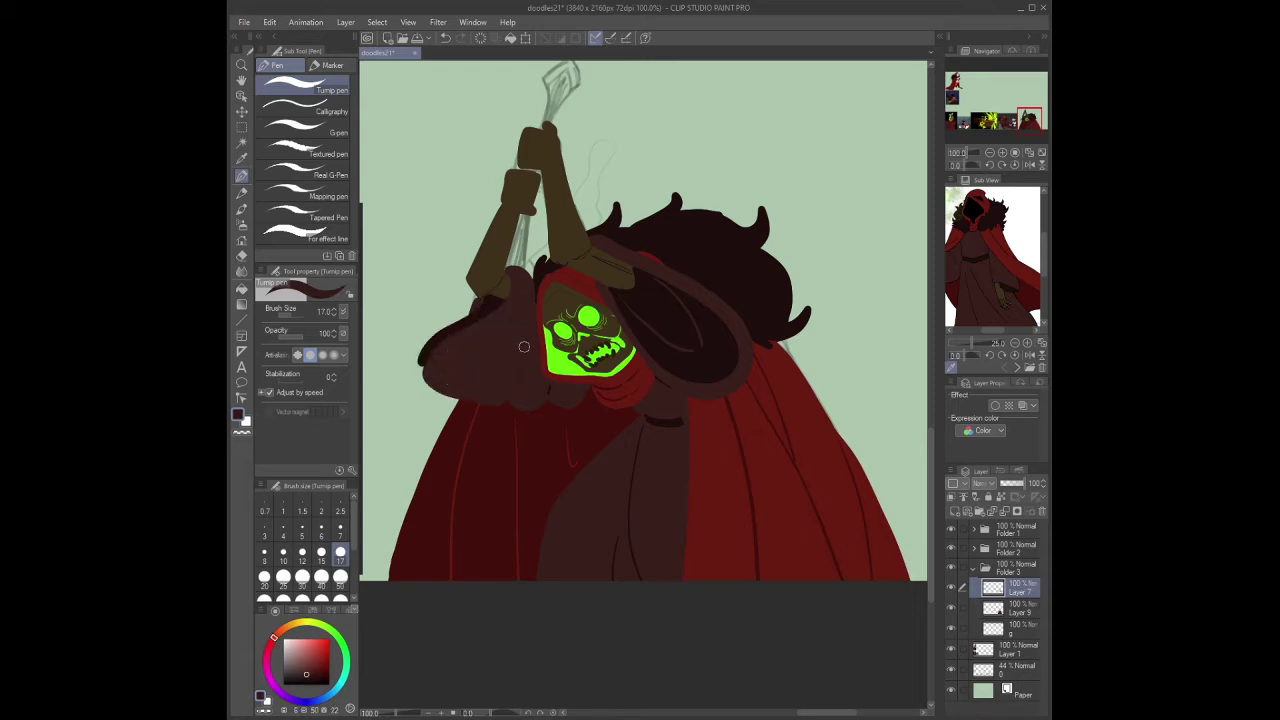
mouse_move(472, 304)
left_mouse_down()
mouse_move(412, 362)
mouse_move(430, 330)
left_mouse_up()
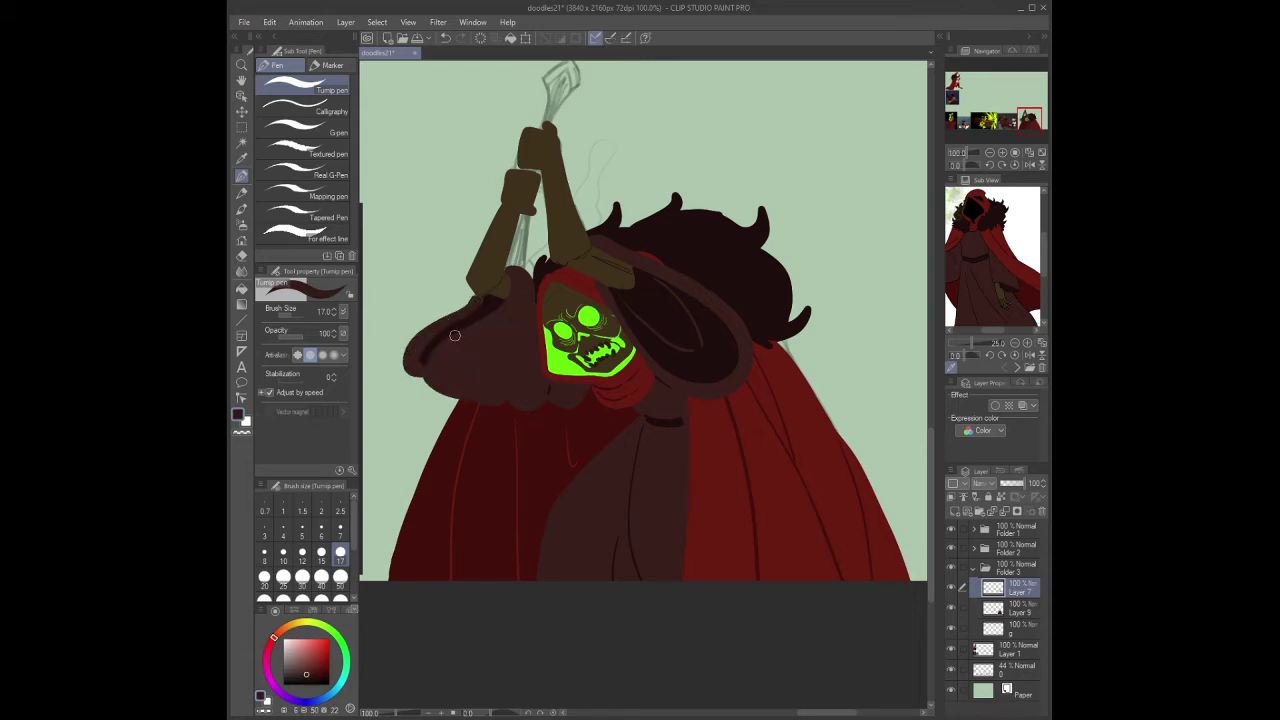
left_click(302, 535)
key("ctrl+e")
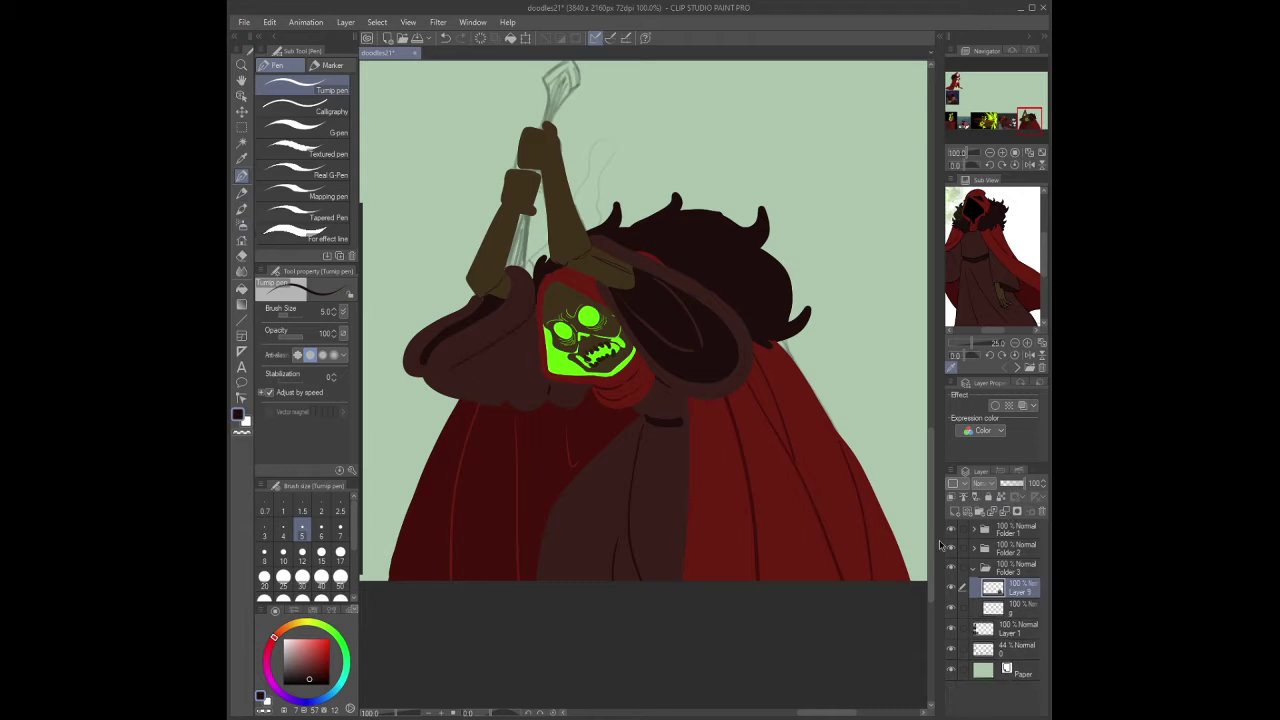
- Paint over the scalloped fabric beneath the front sleeve and hood with the cloak's deep red
left_click(463, 396, "alt")
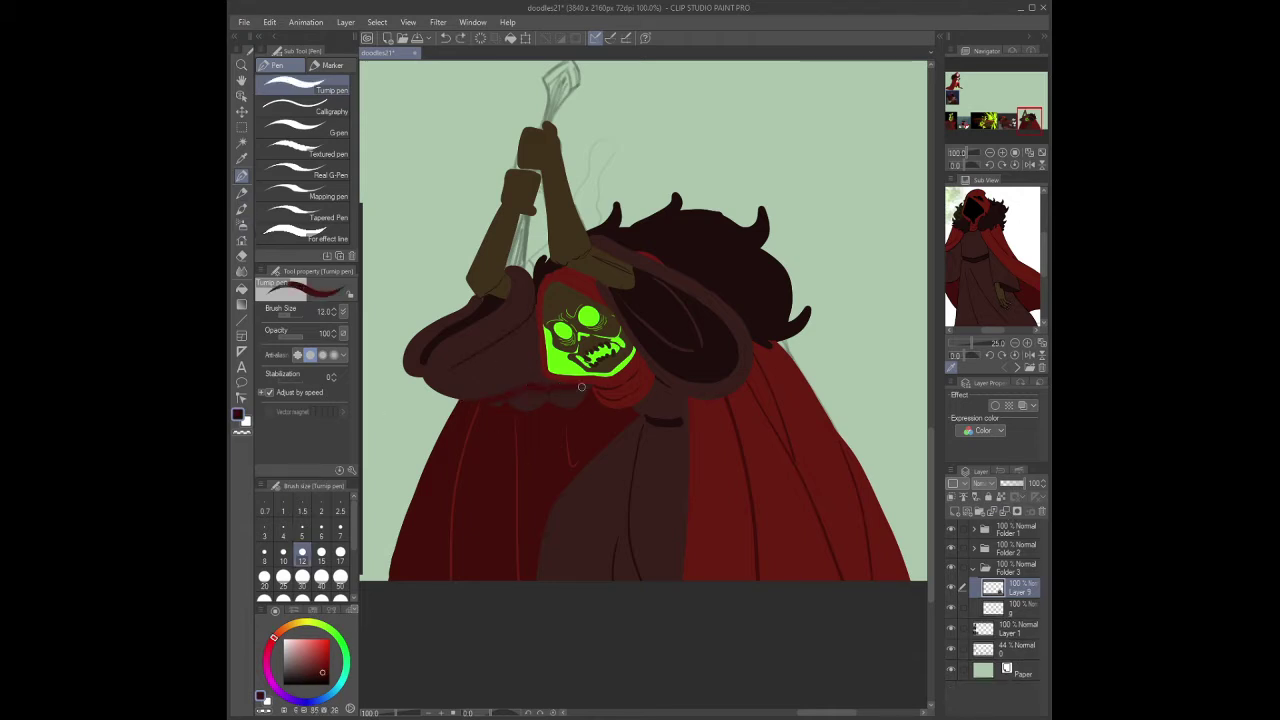
left_click_drag(581, 387, 515, 402)
left_click(340, 527)
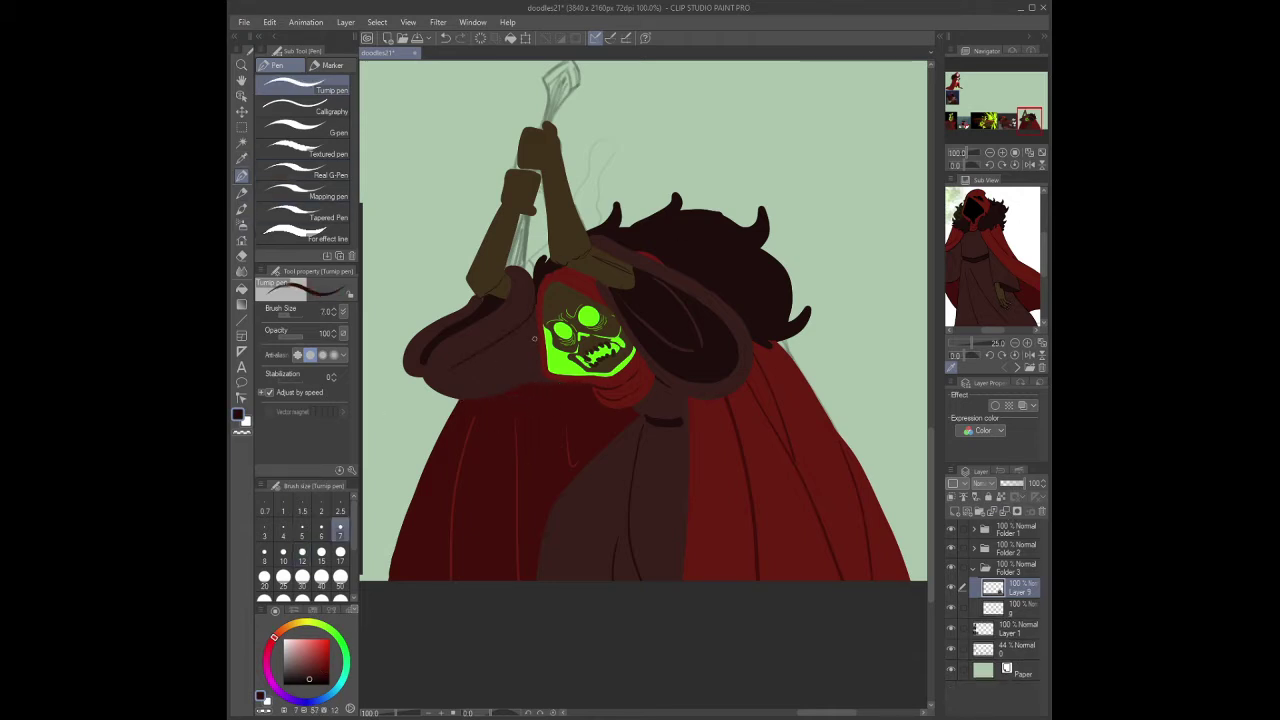
left_click(537, 347, "alt")
- Select the figure's folder together with the sketch layer and move the whole figure farther right on the canvas
left_click_drag(1033, 117, 1035, 122)
scroll(1035, 122, "down", 1)
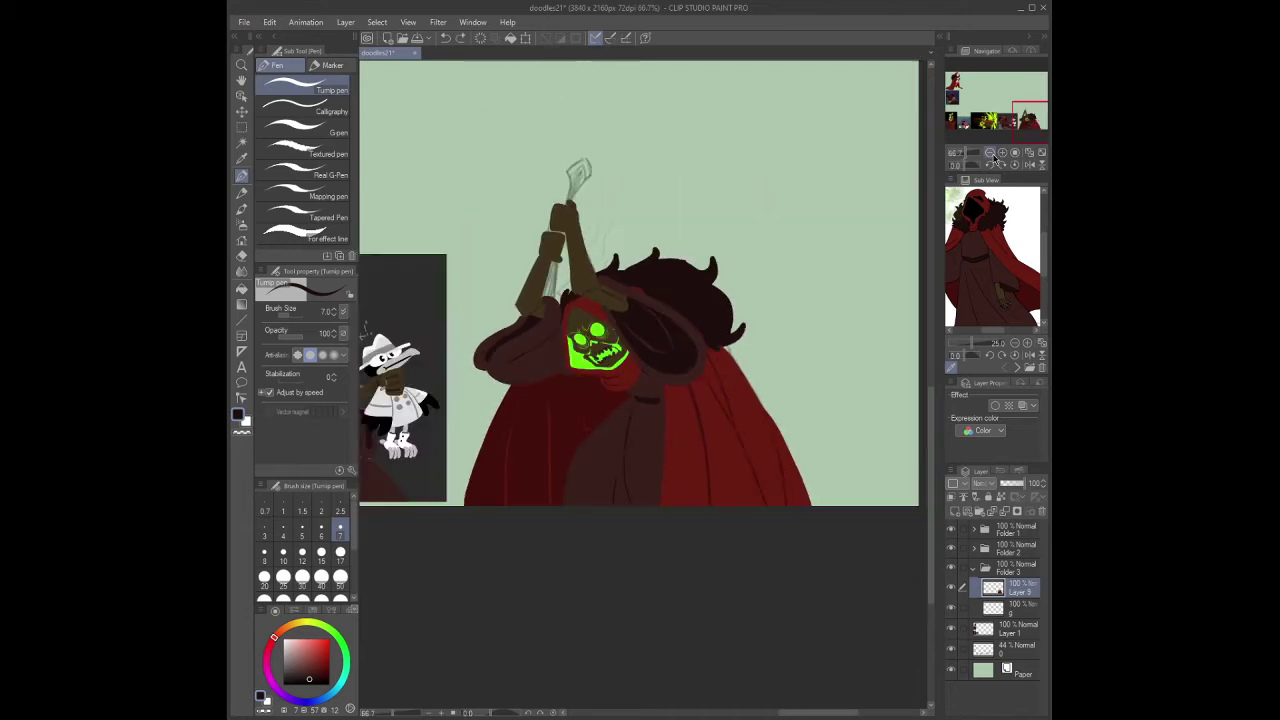
left_click(968, 572)
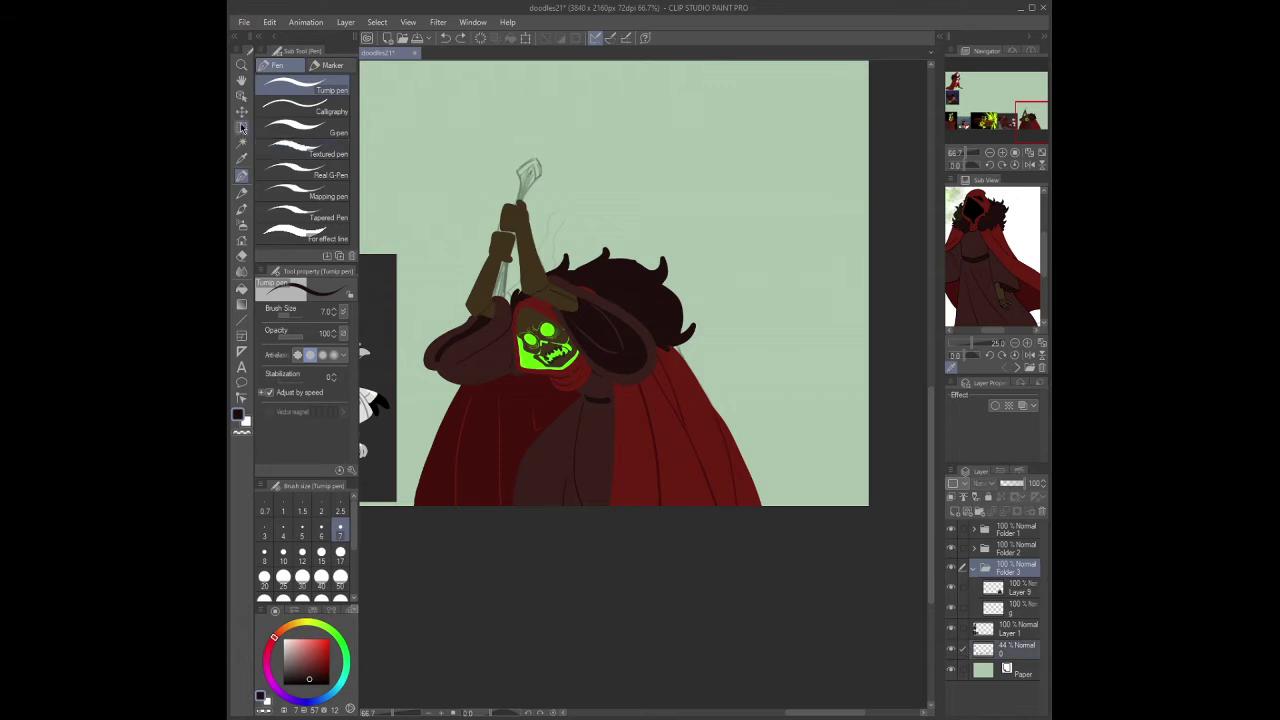
key("m")
left_click_drag(405, 132, 783, 540)
left_click(643, 525)
left_click_drag(600, 350, 650, 352)
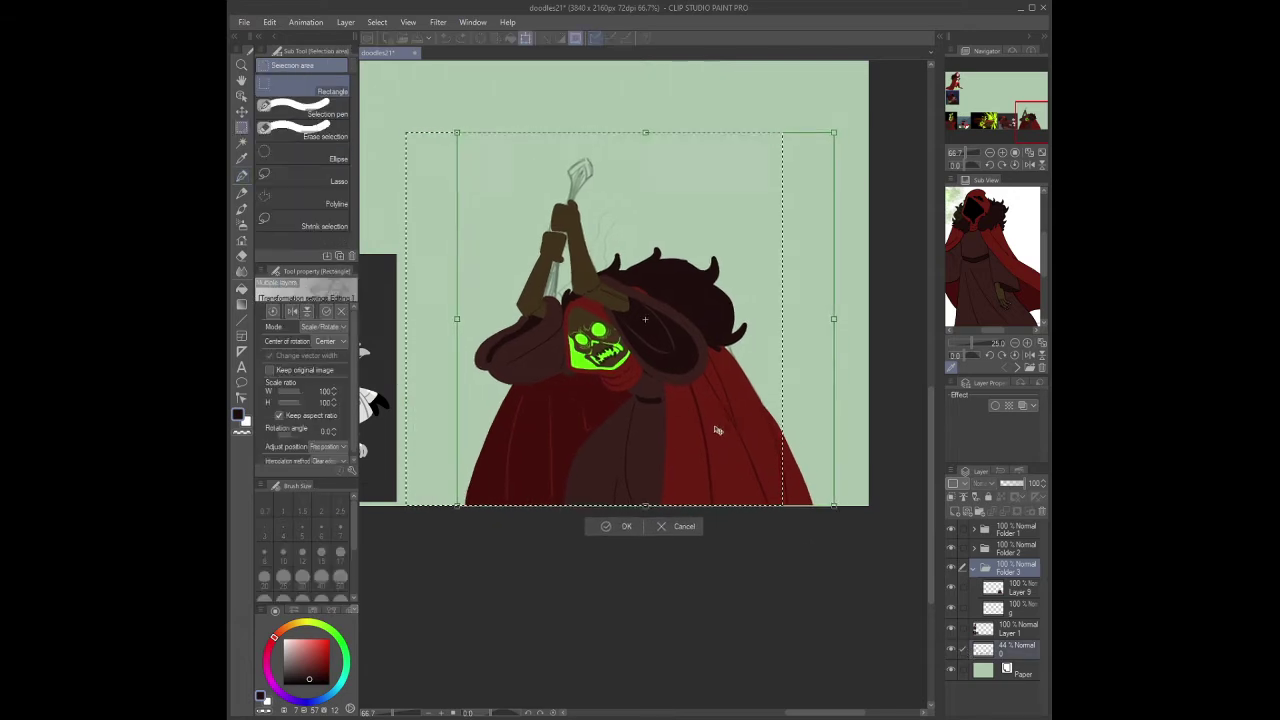
key("Return")
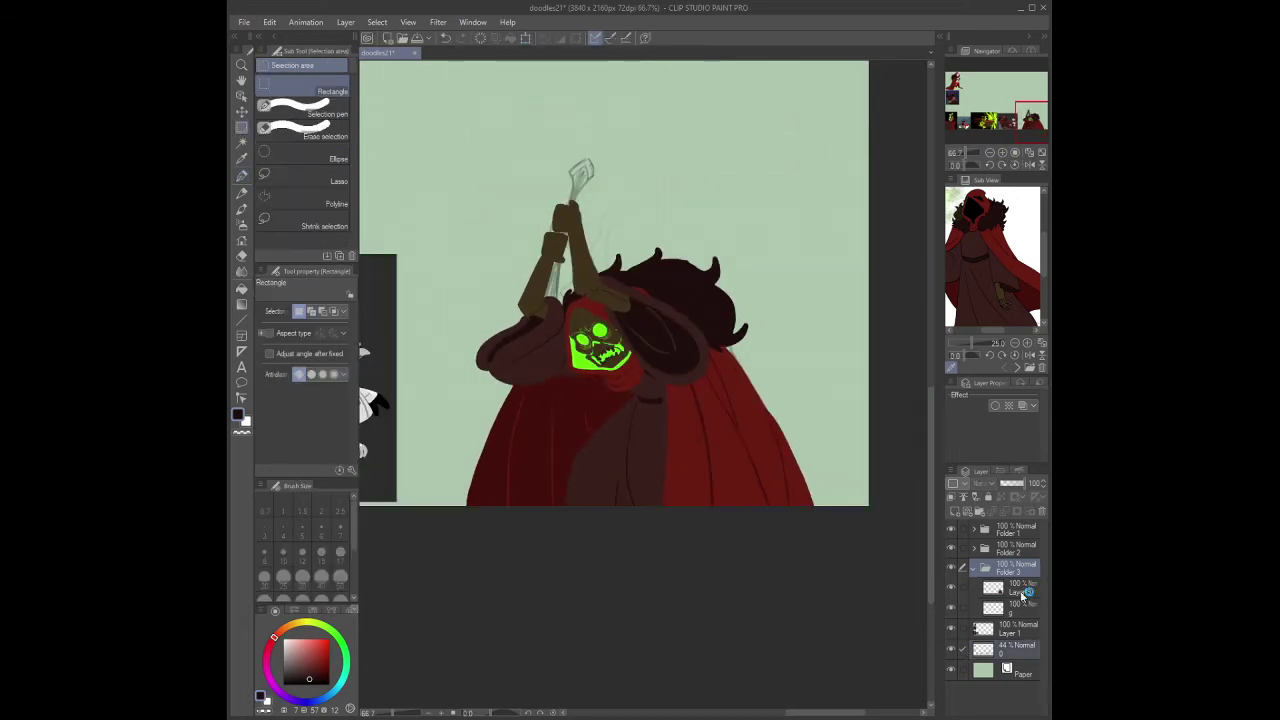
- Erase the back half of the red cape from Layer 9 with the hard eraser at size 50
left_click(1018, 588)
left_click(241, 255)
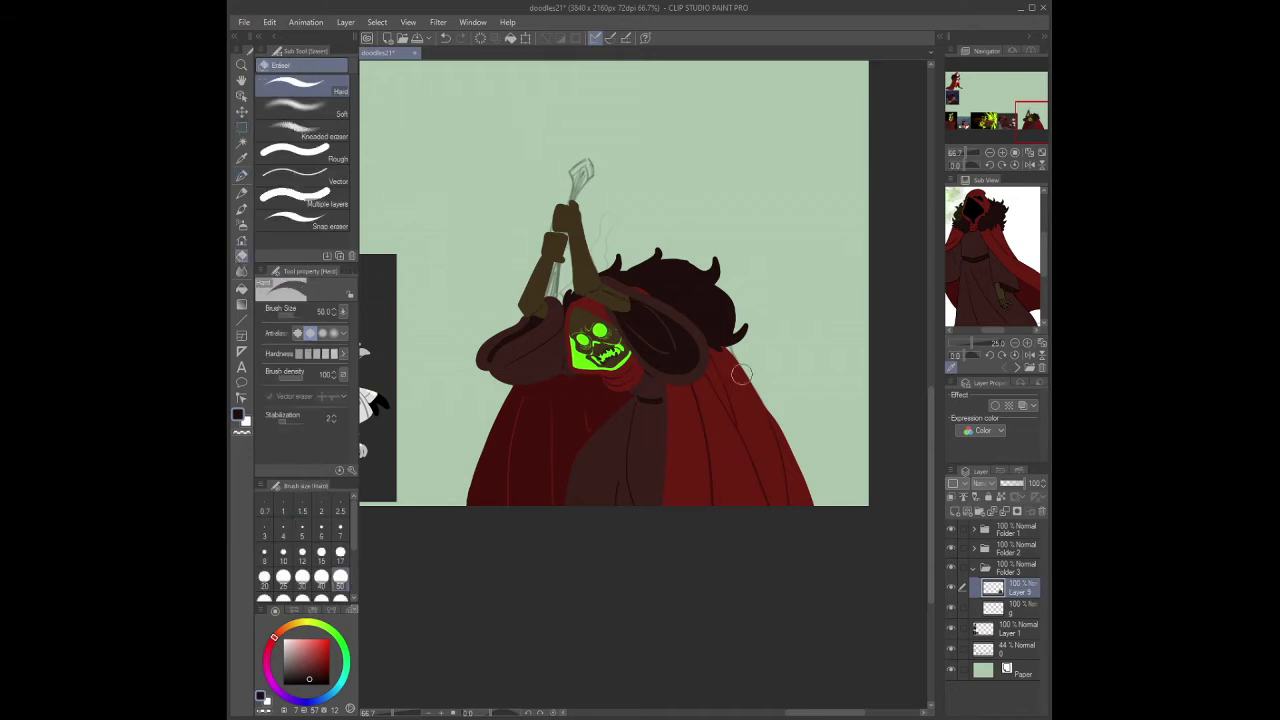
mouse_move(735, 352)
left_mouse_down()
mouse_move(714, 477)
mouse_move(766, 564)
mouse_move(677, 414)
mouse_move(662, 510)
left_mouse_up()
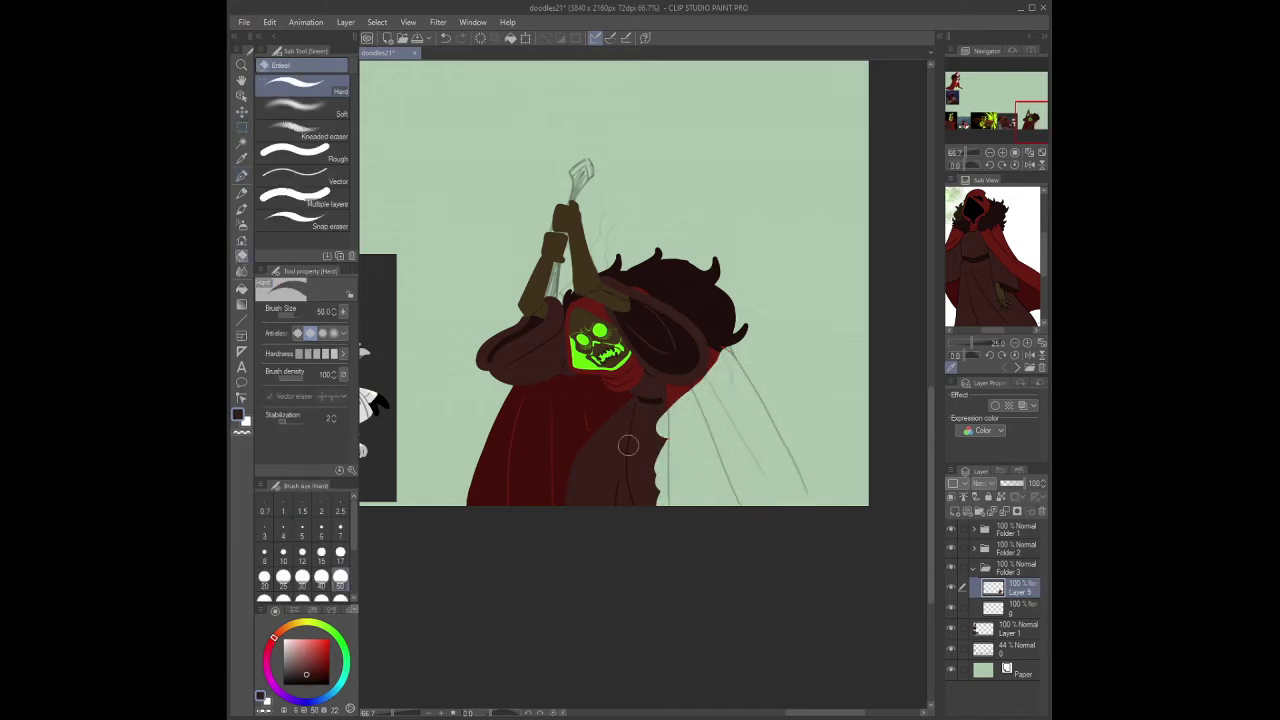
- Outline a wider robe over the erased cape area and fill it with the robe's maroon
key("bracketleft")
key("bracketleft")
key("bracketleft")
key("bracketleft")
key("bracketleft")
key("bracketleft")
key("bracketleft")
key("p")
mouse_move(715, 350)
left_mouse_down()
mouse_move(689, 396)
mouse_move(666, 396)
mouse_move(710, 379)
mouse_move(684, 395)
mouse_move(726, 393)
mouse_move(814, 502)
left_mouse_up()
mouse_move(705, 396)
left_mouse_down()
mouse_move(665, 410)
mouse_move(658, 466)
left_mouse_up()
key("g")
left_click(725, 463)
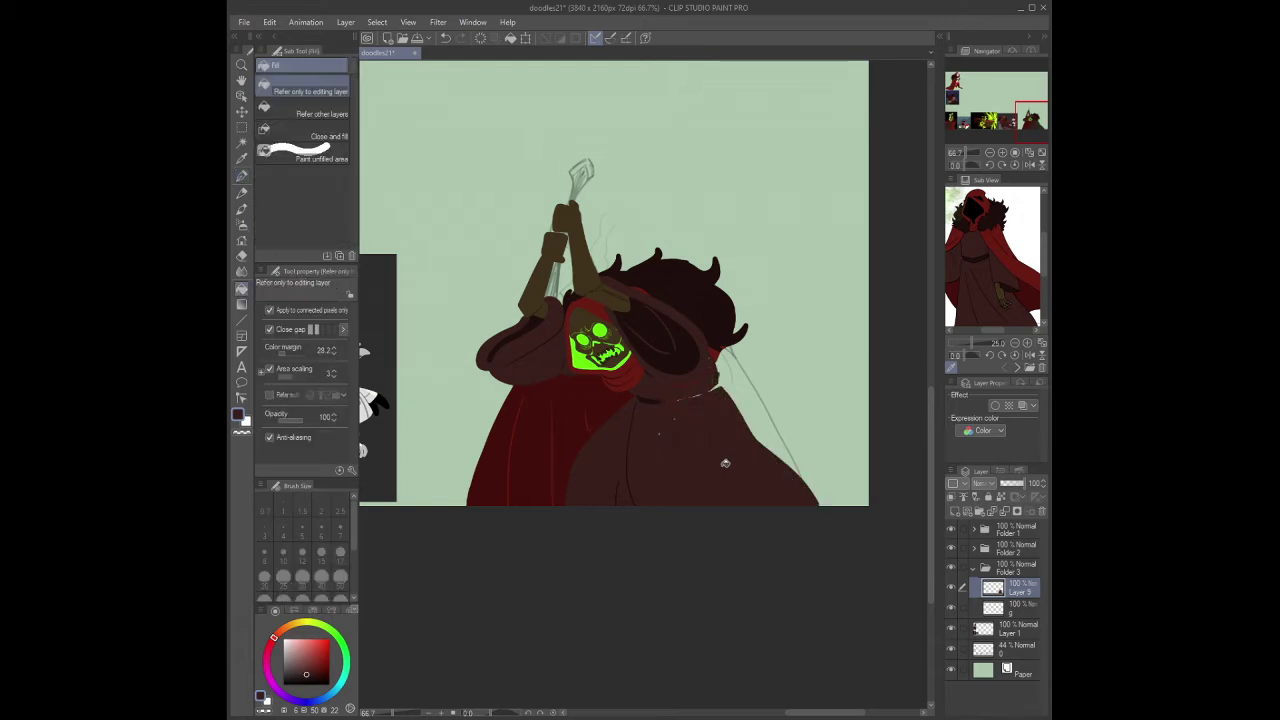
- Paint the robe's dark belt around the waist and up toward the back sleeve with the Turnip pen at size 17
key("p")
left_click_drag(655, 401, 698, 396)
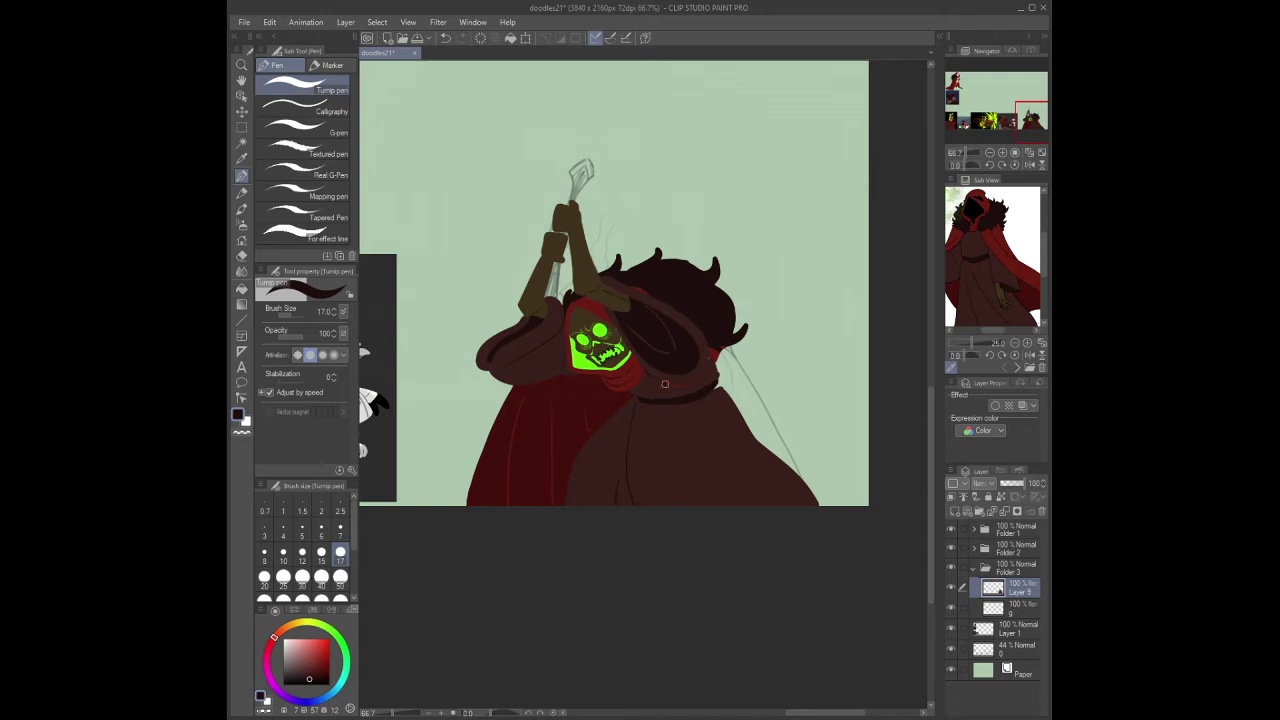
left_click(1008, 150)
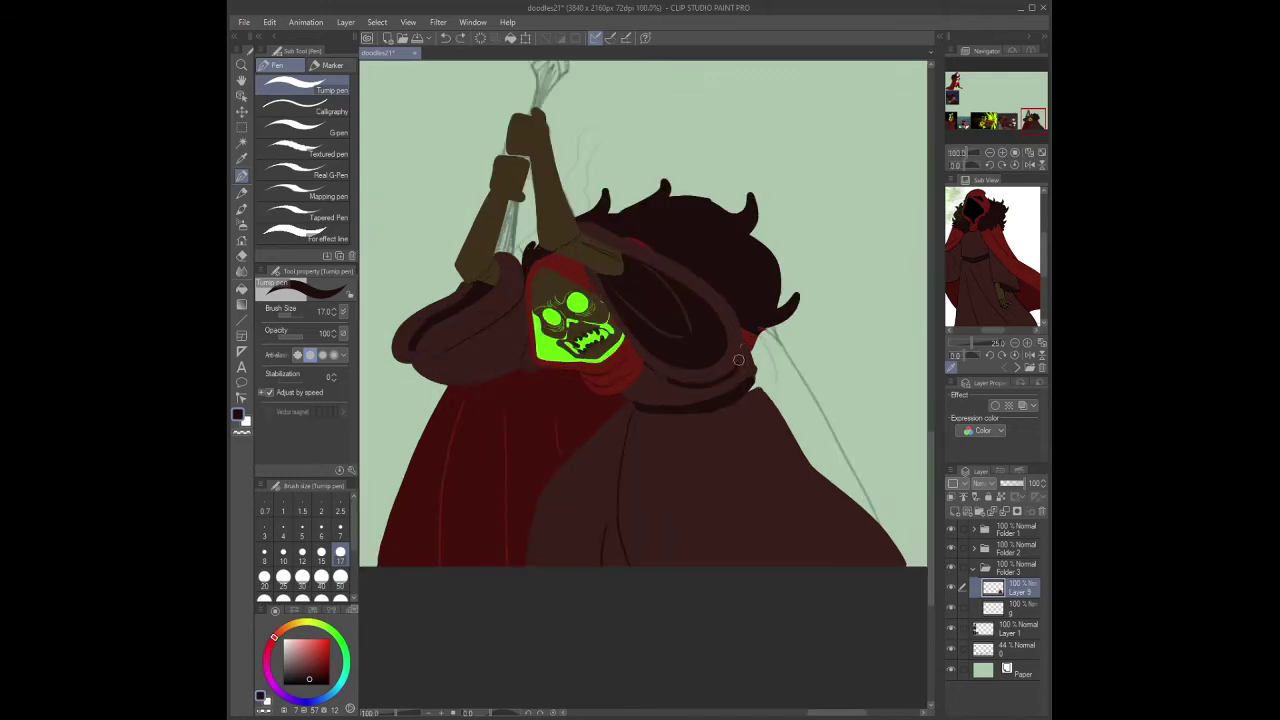
left_click_drag(735, 342, 790, 423)
- Draw thin dark fold lines fanning down the robe from the belt with the pen at size 5
key("bracketleft")
key("bracketleft")
key("bracketleft")
key("bracketleft")
key("bracketleft")
key("bracketleft")
key("bracketleft")
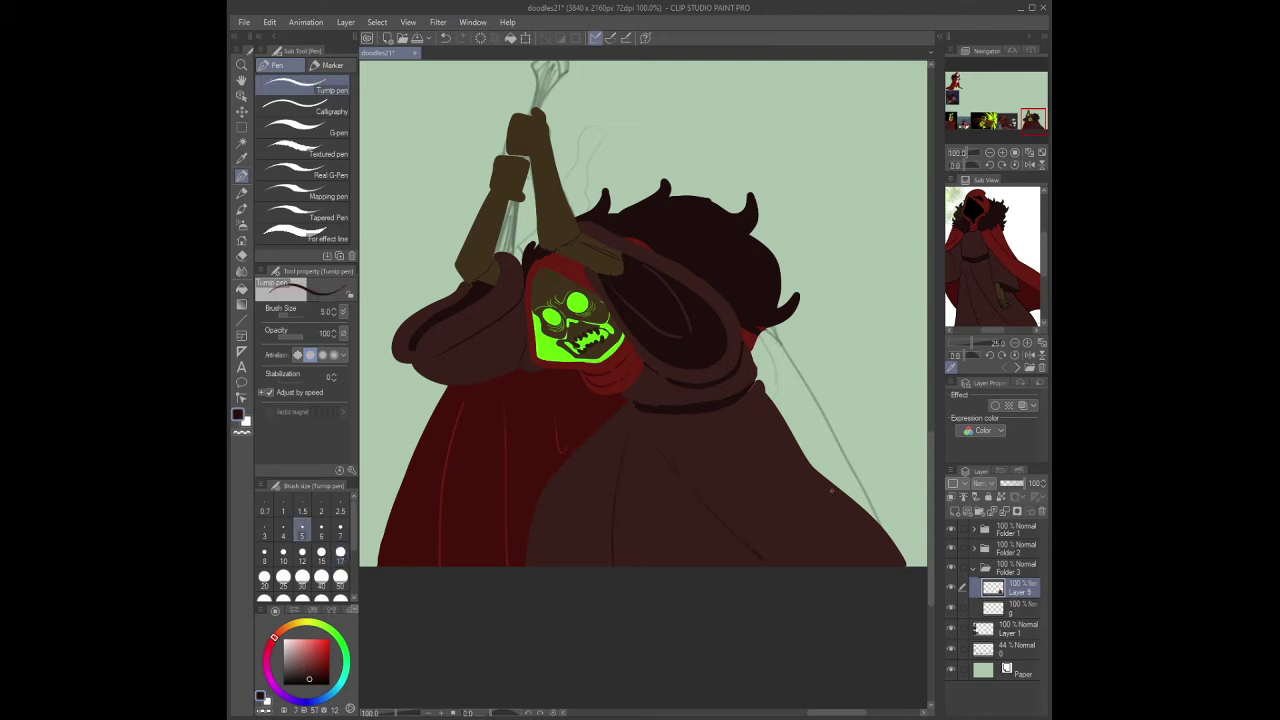
- Outline a cape streaming behind the figure to the canvas edge at size 17 and fill it with the hood's red
left_click(617, 400, "alt")
key("bracketright")
key("bracketright")
key("bracketright")
key("bracketright")
key("bracketright")
key("bracketright")
key("bracketright")
mouse_move(745, 355)
left_mouse_down()
mouse_move(630, 328)
mouse_move(838, 396)
left_mouse_up()
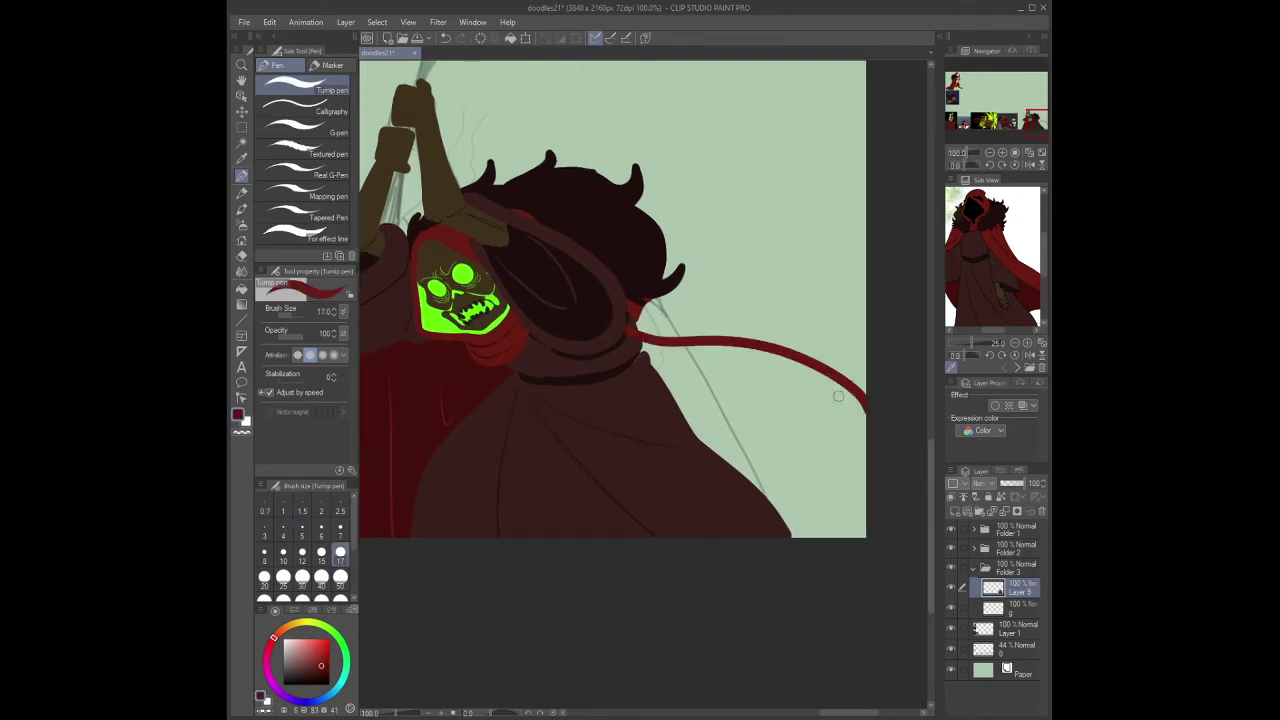
mouse_move(693, 274)
left_mouse_down()
mouse_move(866, 312)
mouse_move(642, 325)
left_mouse_up()
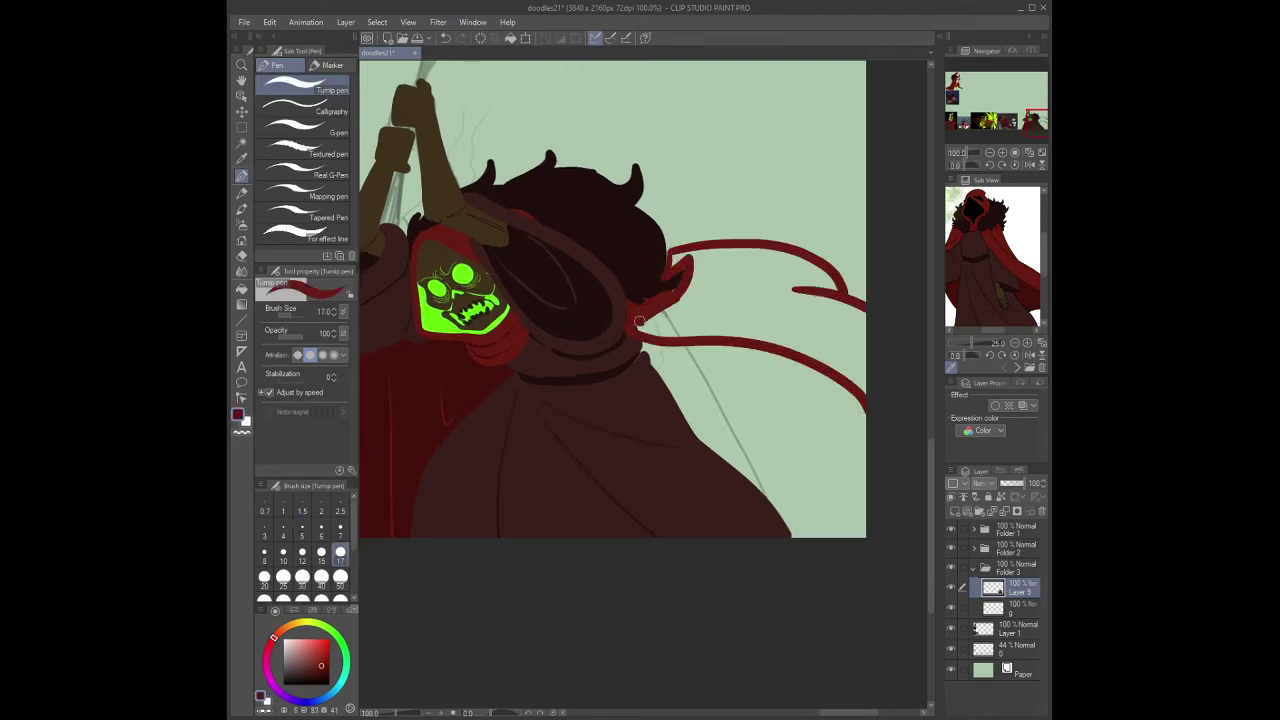
key("g")
left_click(732, 288)
key("p")
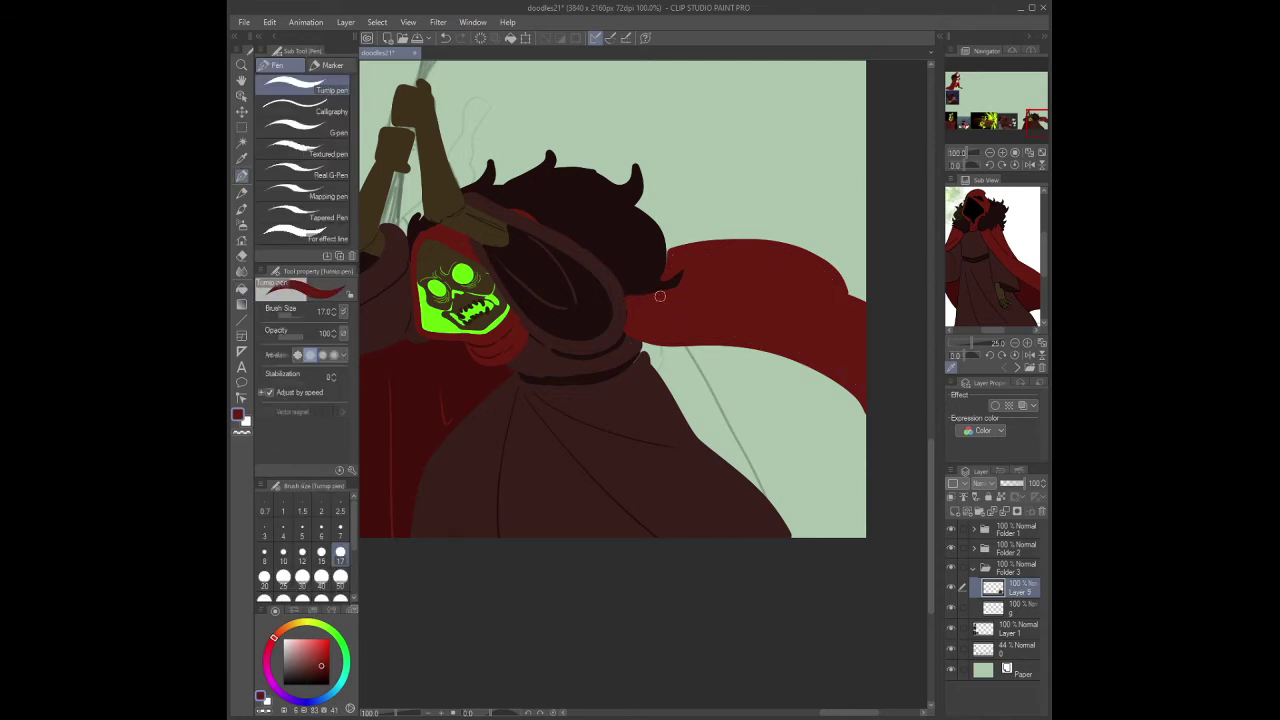
- Repaint the fur tip over the cape's base and draw a thin darker-red fold along the trailing cape at size 5
left_click_drag(676, 286, 621, 300)
left_click(621, 300, "alt")
key("bracketleft")
key("bracketleft")
key("bracketleft")
key("bracketleft")
key("bracketleft")
key("bracketleft")
key("bracketleft")
left_click(699, 286, "alt")
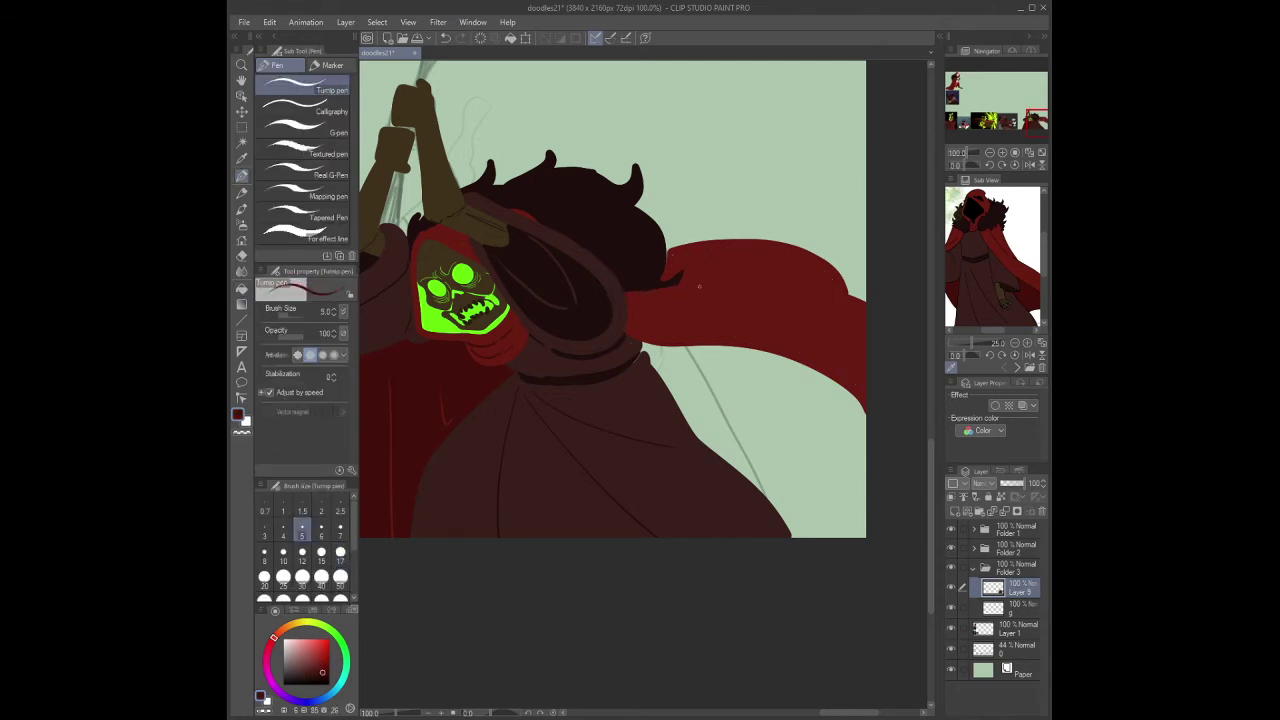
key("w")
left_click(463, 499)
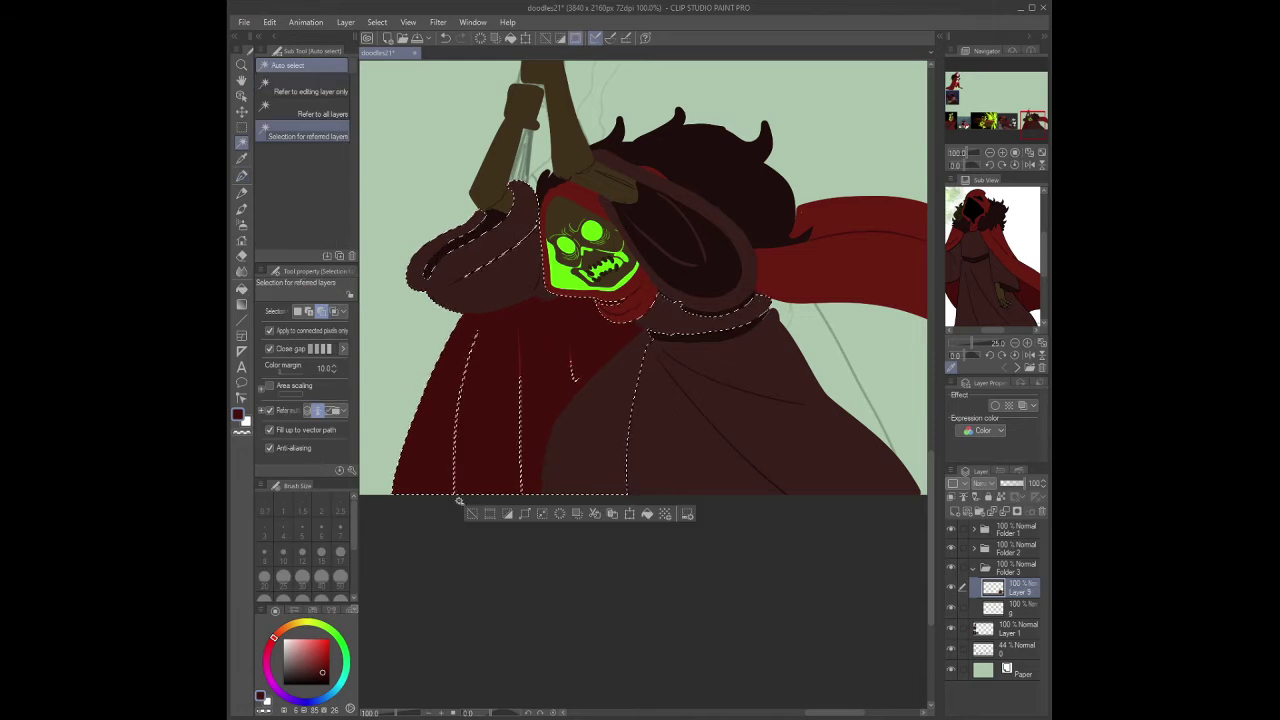
left_click(600, 430)
left_click(520, 408)
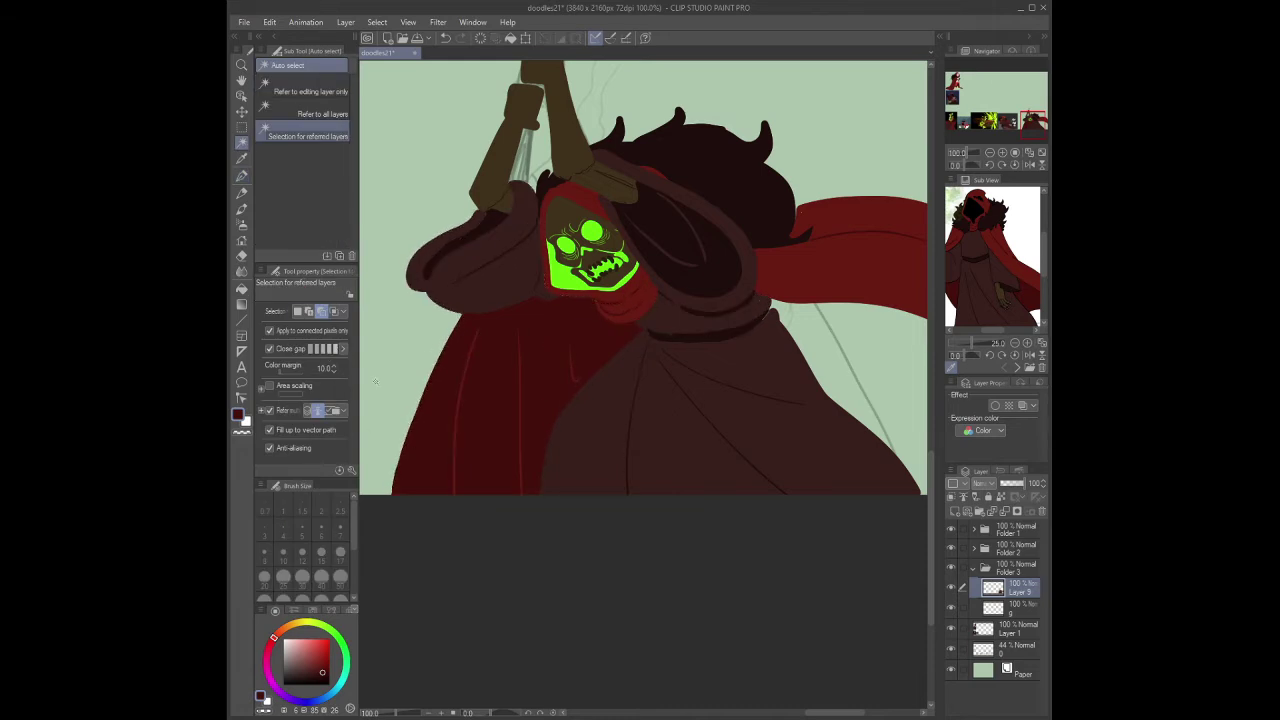
left_click(520, 408, "shift")
key("ctrl+d")
- Auto-select the front red cape panel at color margin 5, delete it from Layer 9, and erase its leftover fold lines
left_click(336, 372)
left_click(491, 485)
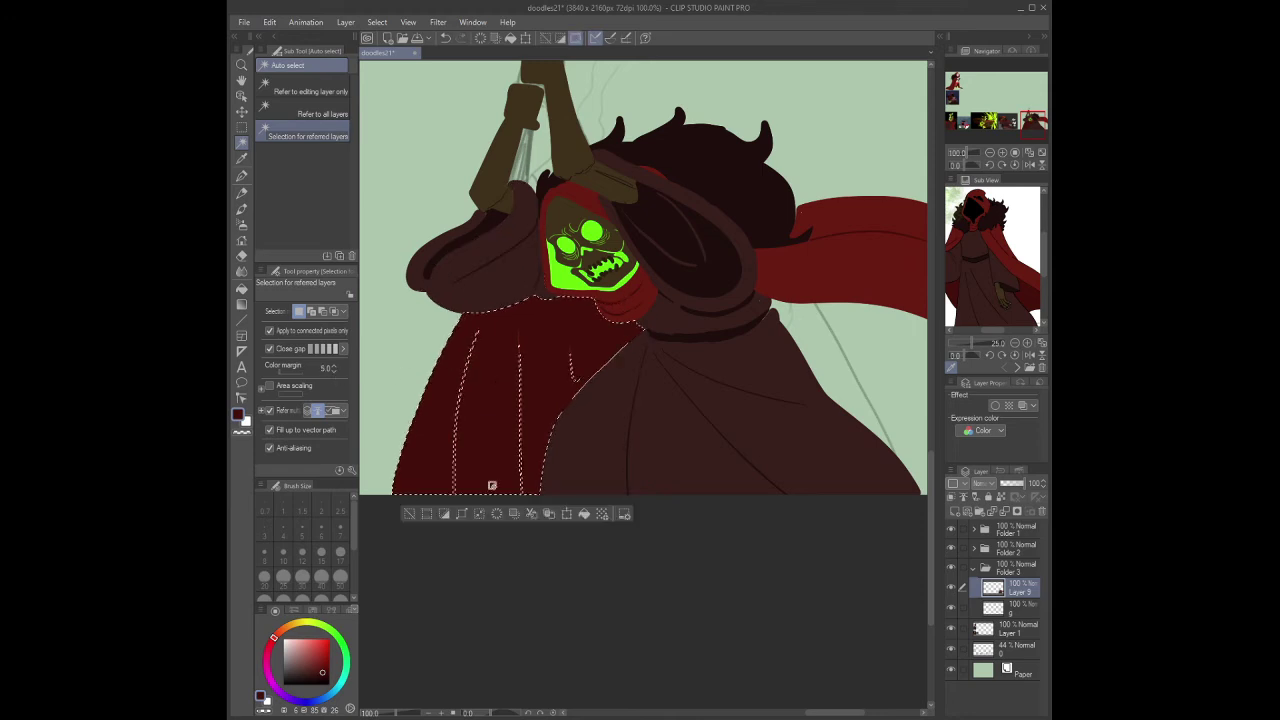
key("Delete")
key("ctrl+d")
key("e")
mouse_move(476, 332)
left_mouse_down()
mouse_move(514, 397)
mouse_move(454, 494)
left_mouse_up()
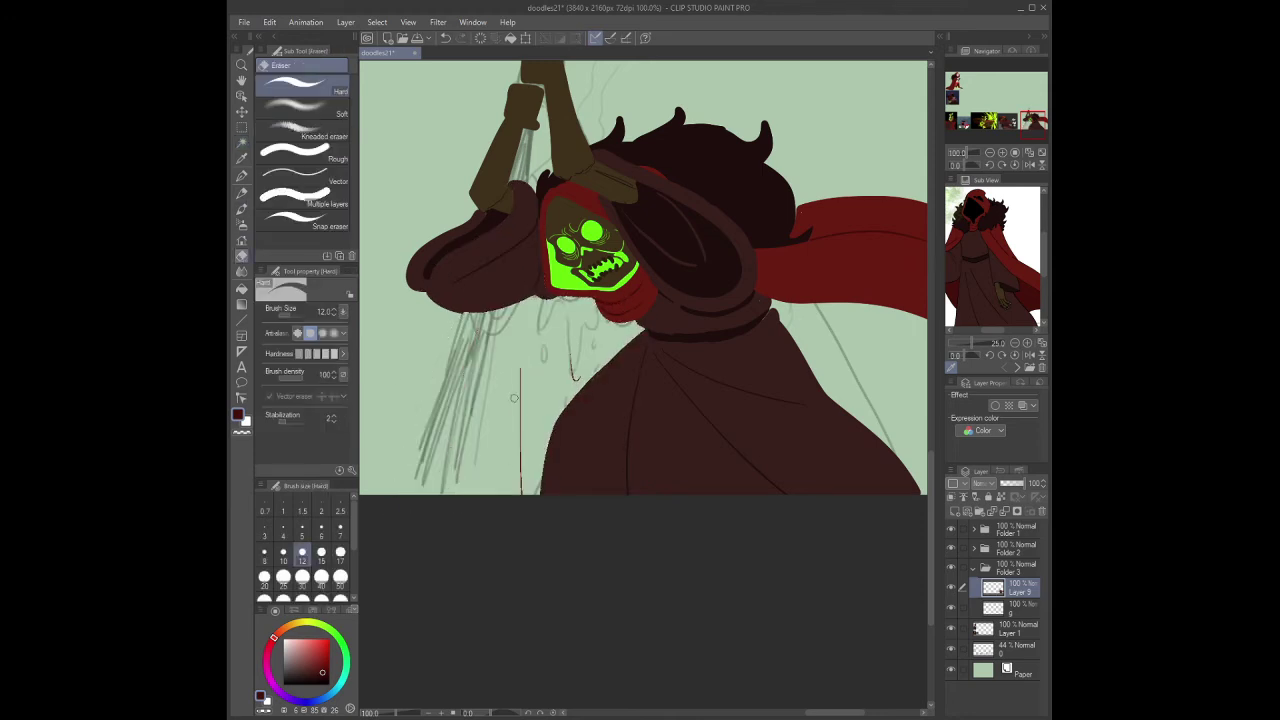
left_click_drag(519, 370, 517, 494)
left_click_drag(580, 352, 573, 378)
key("w")
left_click(558, 312)
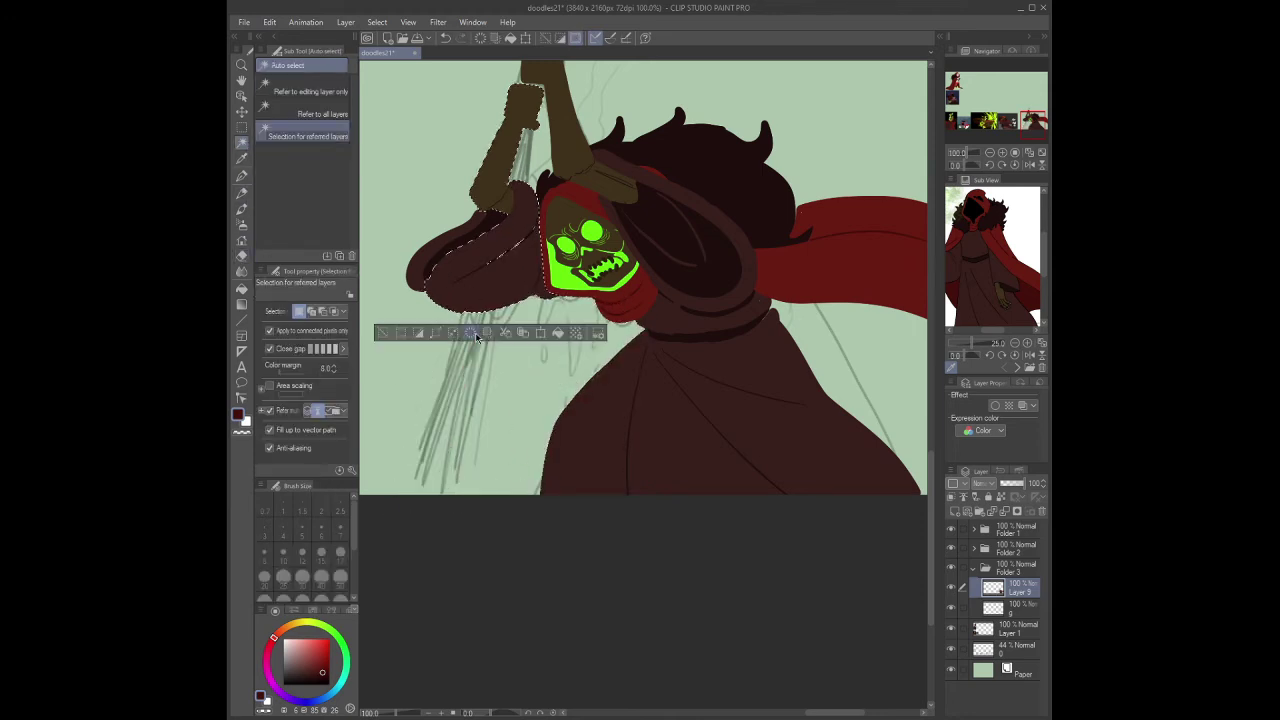
key("ctrl+d")
- On a new layer beneath Layer 9, outline a cape sweeping behind the body at size 17 and fill it with dark red
key("p")
key("ctrl+shift+n")
left_click(340, 551)
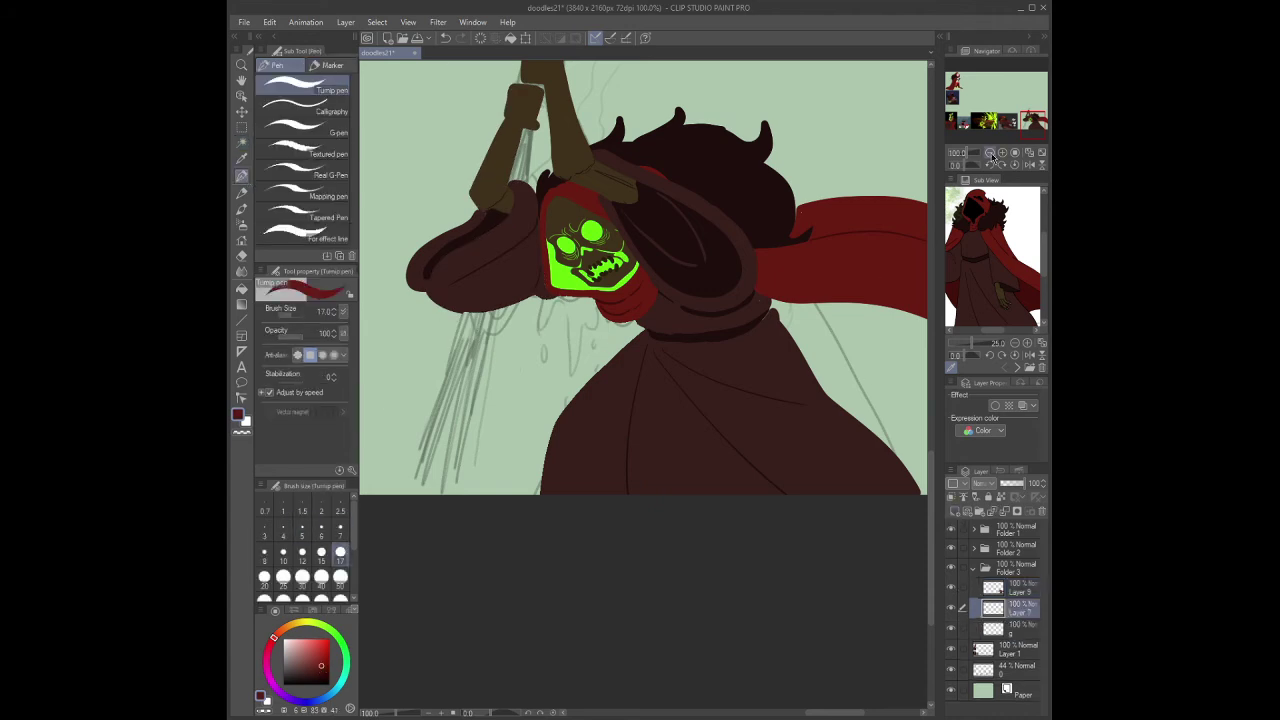
scroll(520, 412, "down", 2)
mouse_move(481, 346)
left_mouse_down()
mouse_move(728, 353)
mouse_move(763, 333)
left_mouse_up()
left_click_drag(485, 345, 761, 326)
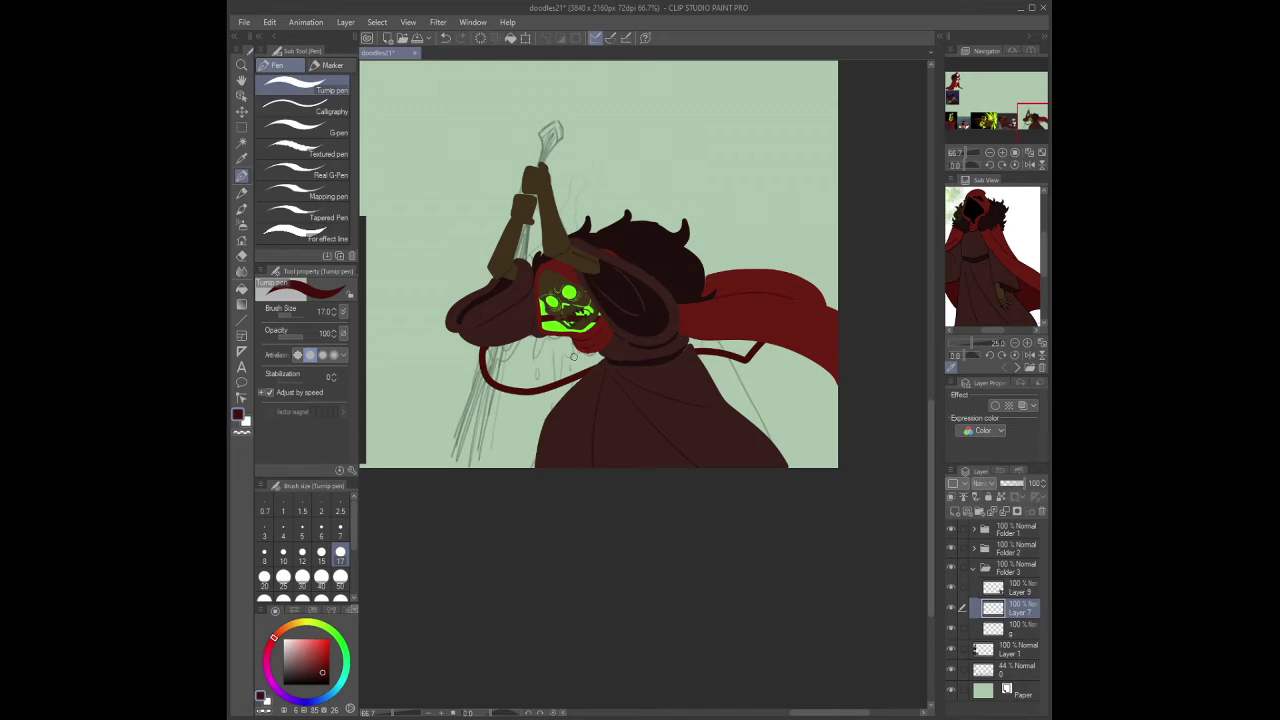
left_click(951, 587)
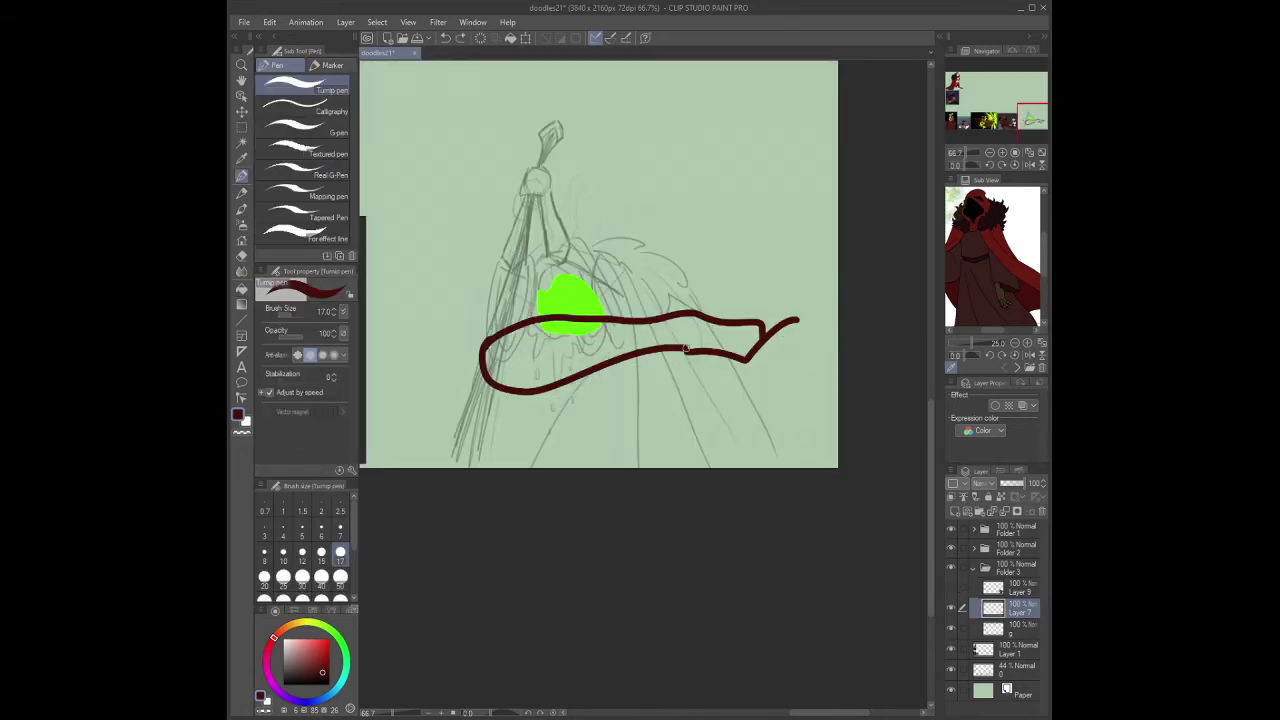
key("g")
left_click(686, 349)
left_click(951, 587)
- Erase the new cape's color from behind the glowing skull face and merge Layer 9 with Layer 7
key("e")
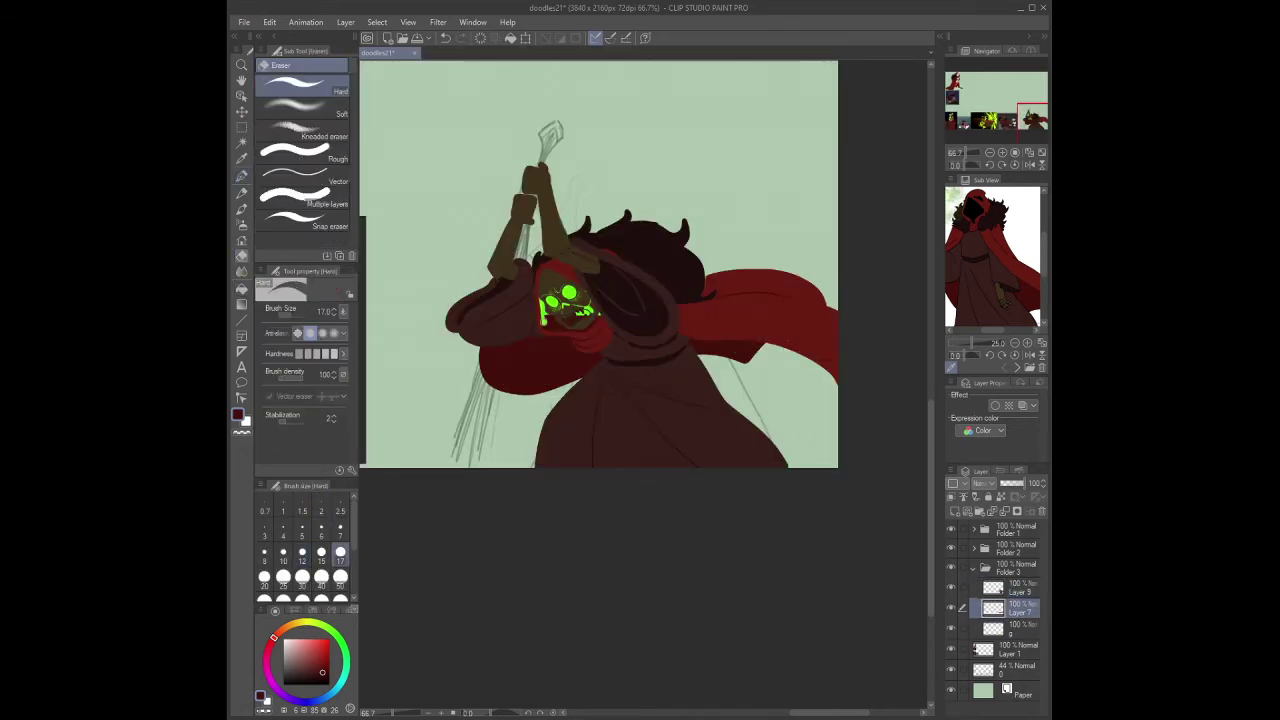
left_click_drag(542, 320, 600, 320)
left_click_drag(1010, 588, 995, 553)
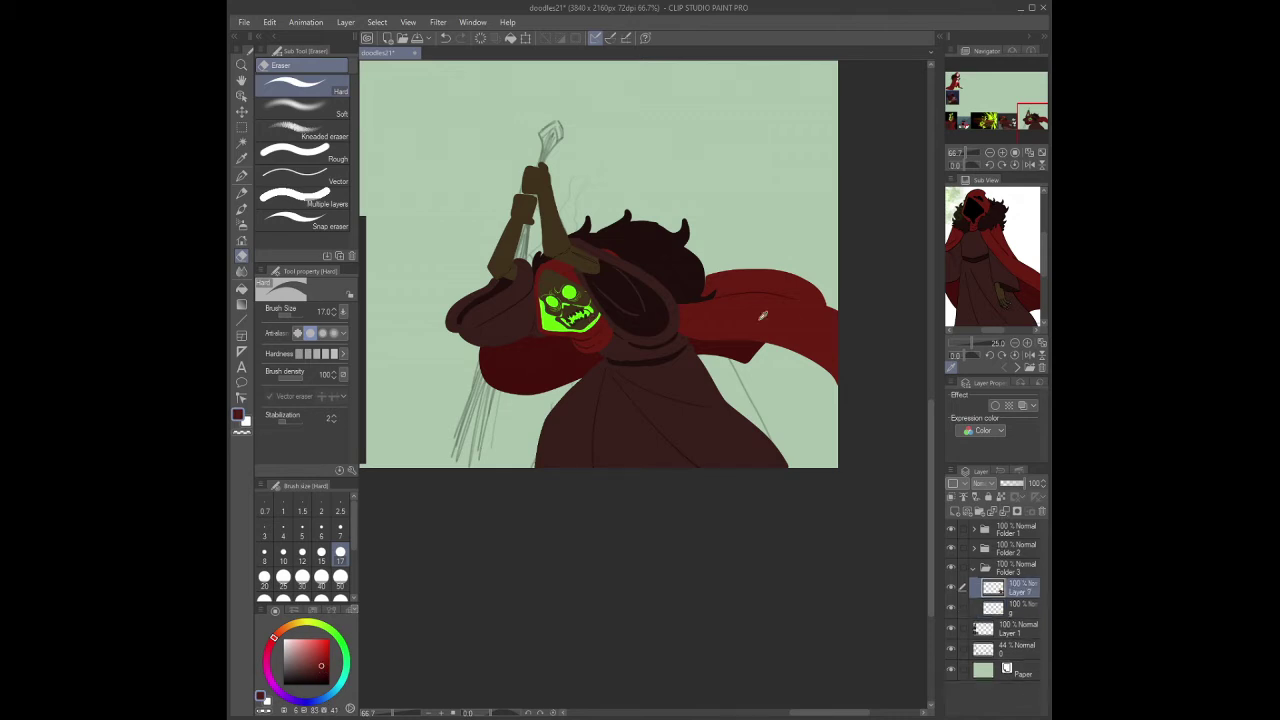
- Paint a dark shadow on the red fabric beneath the skull's chin with the fur's color
key("p")
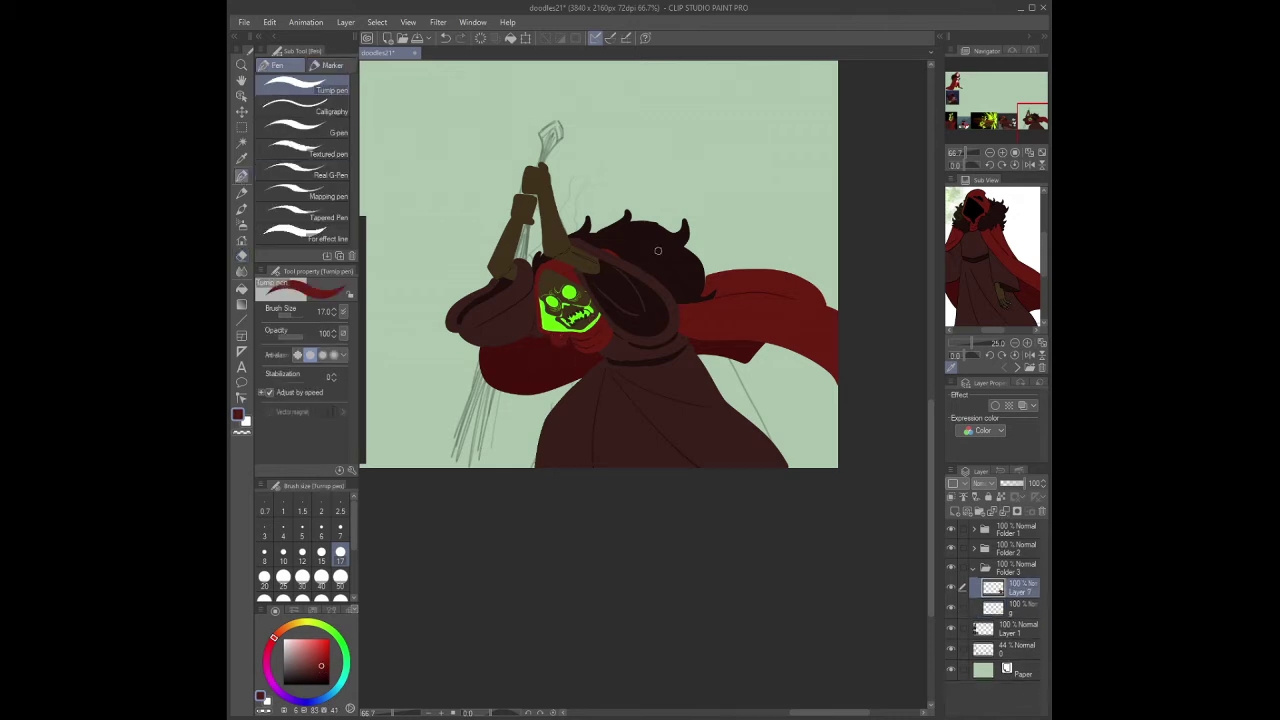
left_click(658, 250, "alt")
left_click(605, 325, "alt")
left_click(1015, 157)
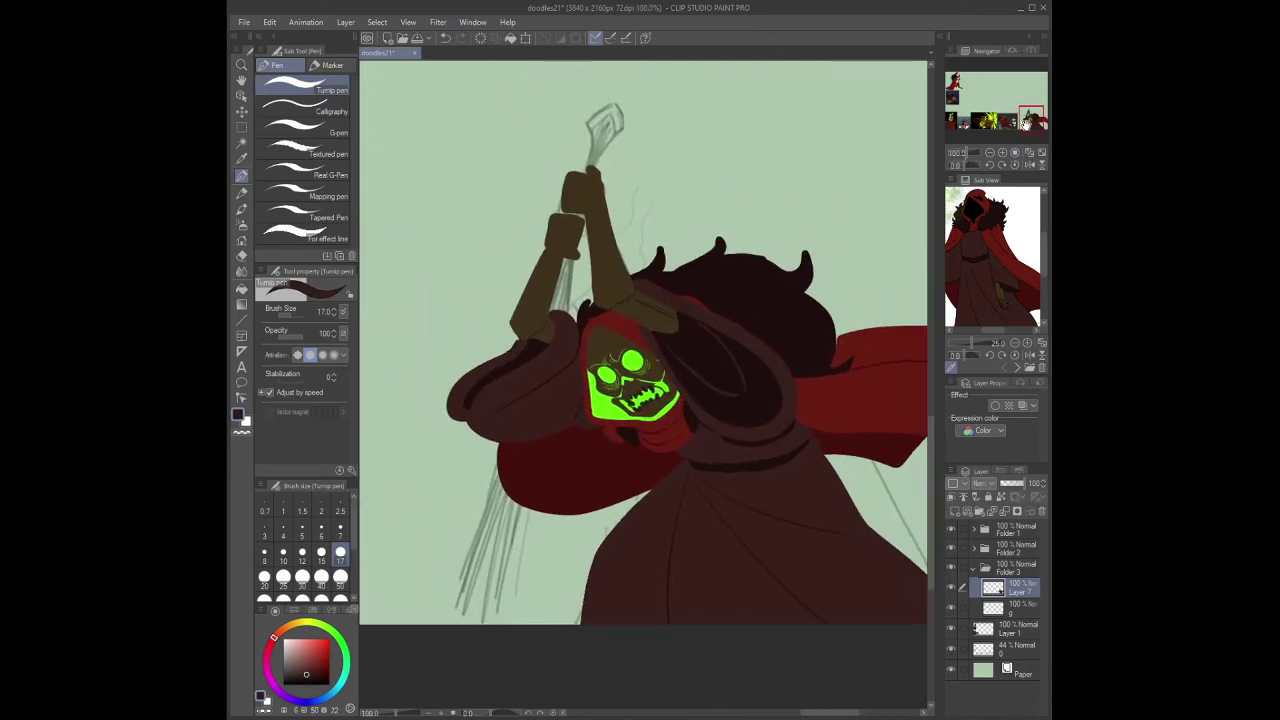
- On a new layer, draw a black straight line at size 17 for the staff, from above the hands past the canvas bottom
left_click(955, 513)
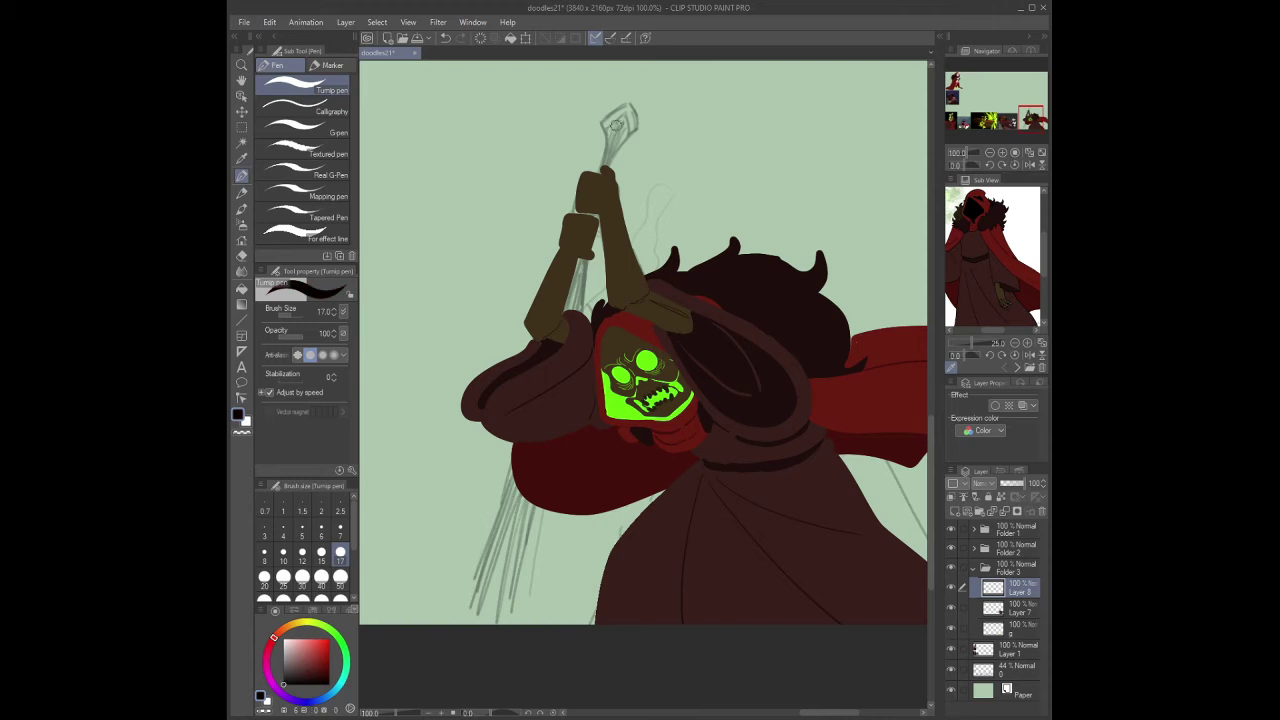
key("u")
left_click_drag(623, 117, 462, 657)
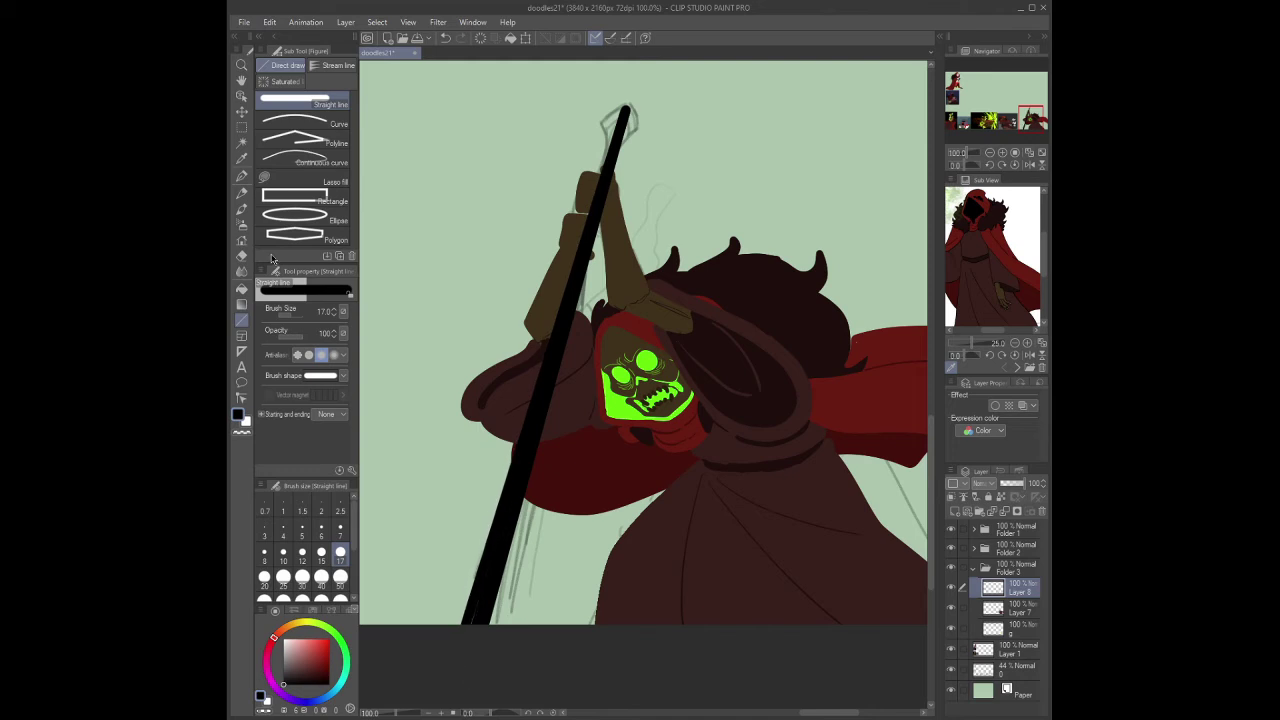
- Draw a flared black staff head with a separated rim at size 12 and add a small bright green gem
key("p")
key("ctrl+plus")
key("bracketleft")
key("bracketleft")
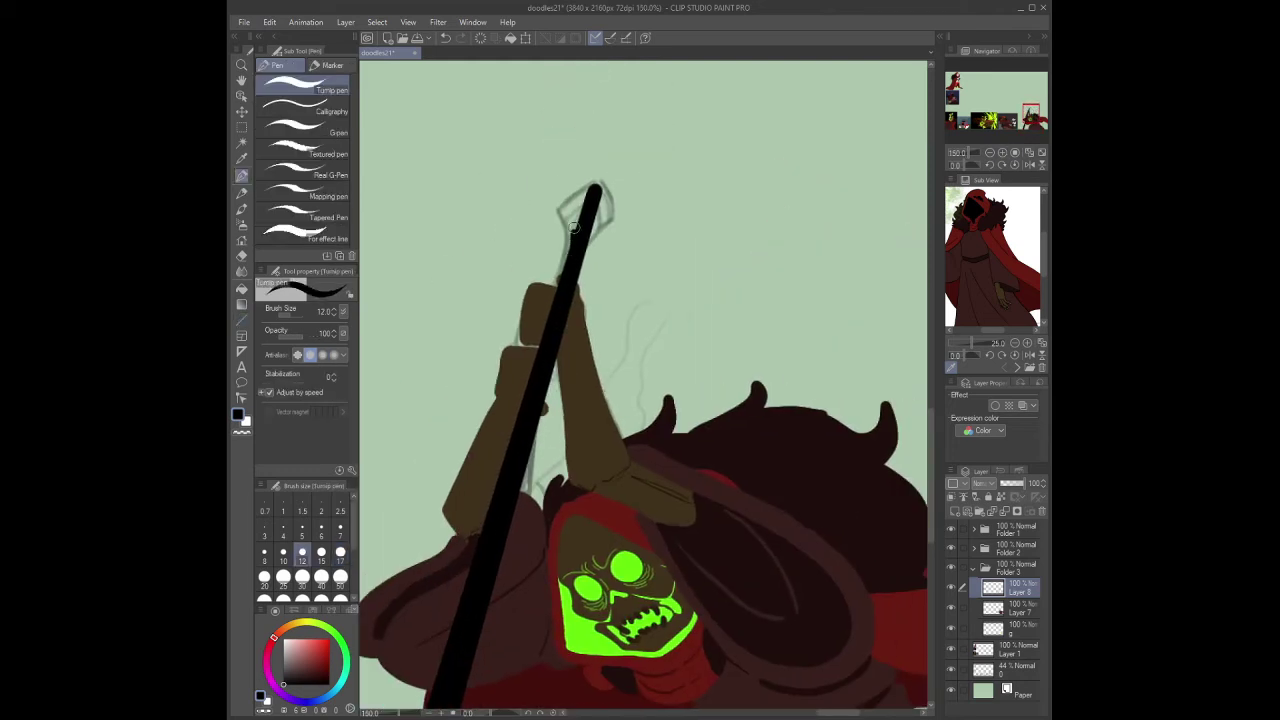
left_click_drag(574, 228, 604, 172)
key("ctrl+z")
mouse_move(572, 250)
left_mouse_down()
mouse_move(565, 205)
mouse_move(603, 168)
mouse_move(610, 215)
mouse_move(620, 208)
left_mouse_up()
key("ctrl+z")
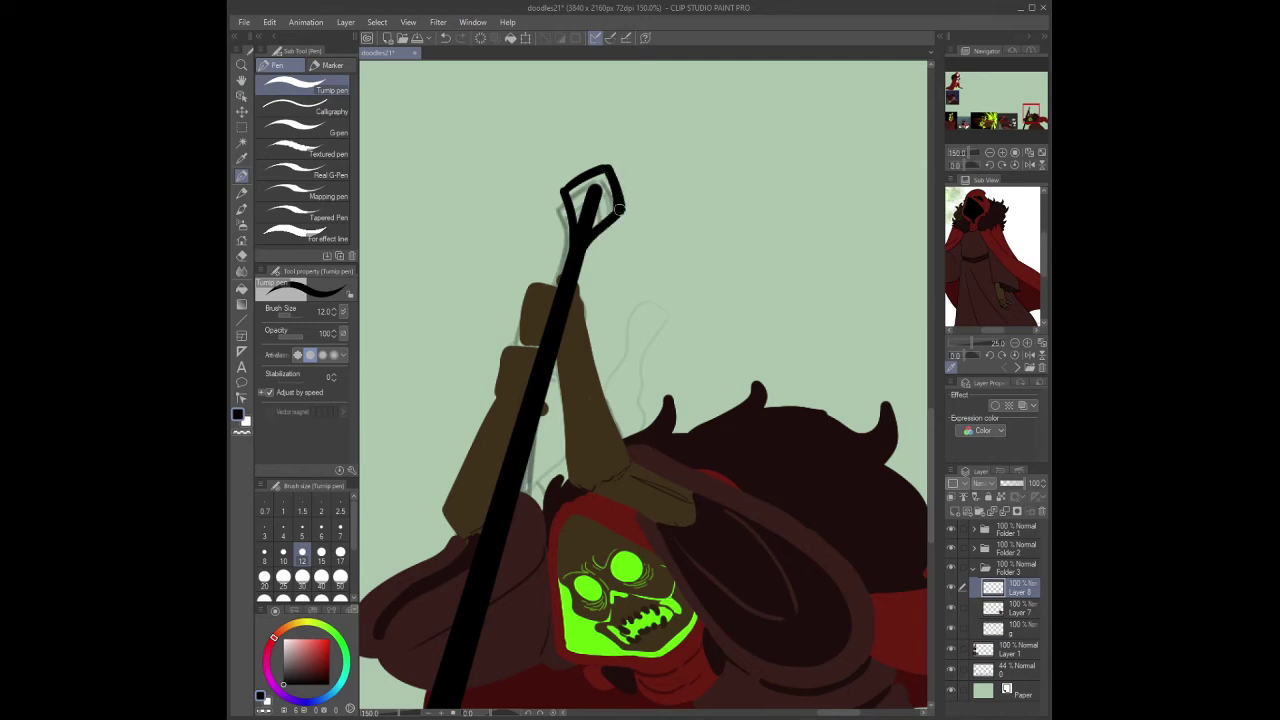
mouse_move(556, 176)
left_mouse_down()
mouse_move(619, 158)
mouse_move(630, 186)
mouse_move(615, 214)
mouse_move(630, 185)
mouse_move(574, 189)
mouse_move(586, 207)
mouse_move(597, 219)
mouse_move(649, 201)
mouse_move(590, 263)
mouse_move(605, 231)
mouse_move(550, 185)
mouse_move(562, 230)
left_mouse_up()
key("e")
key("p")
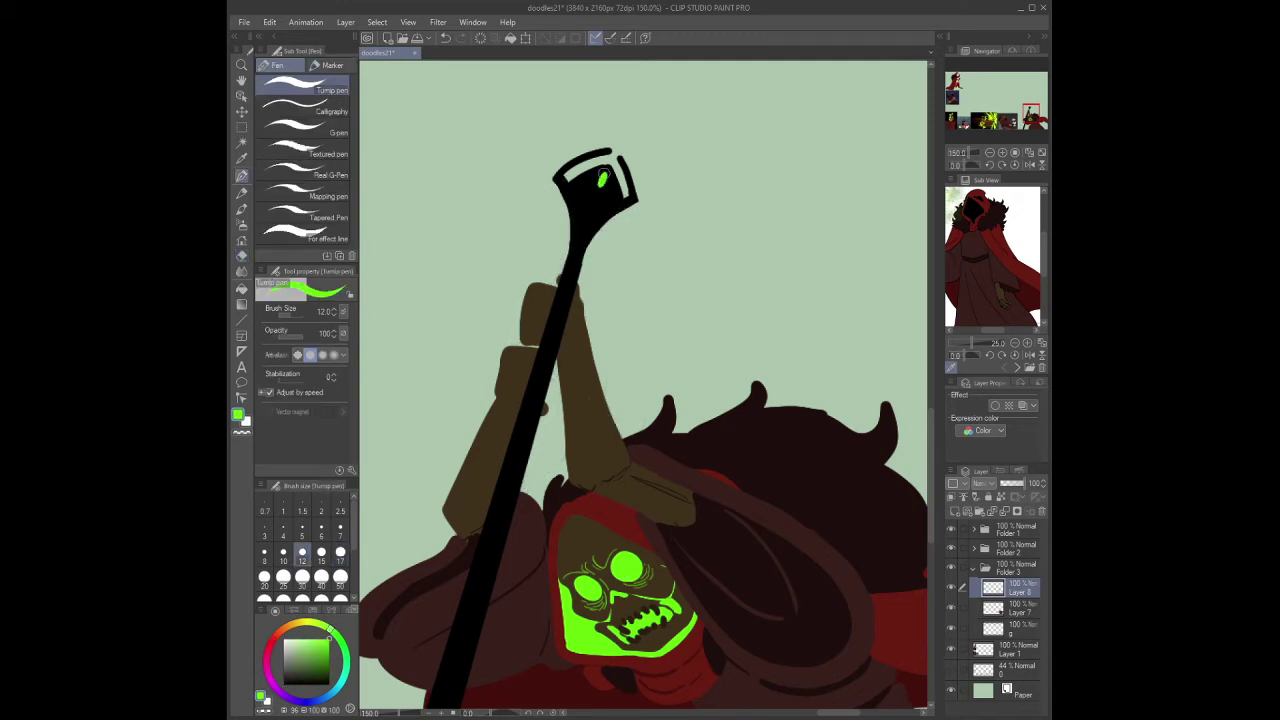
key("ctrl+z")
scroll(1006, 136, "down", 1)
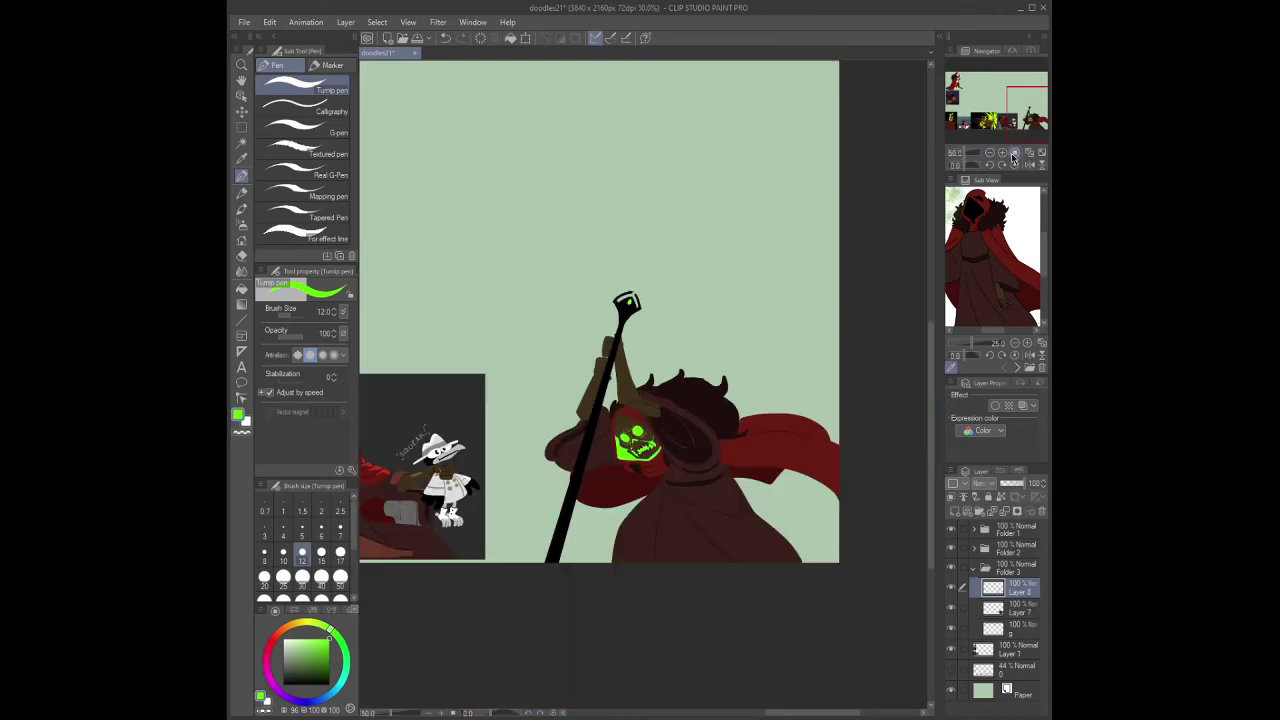
left_click(1030, 117)
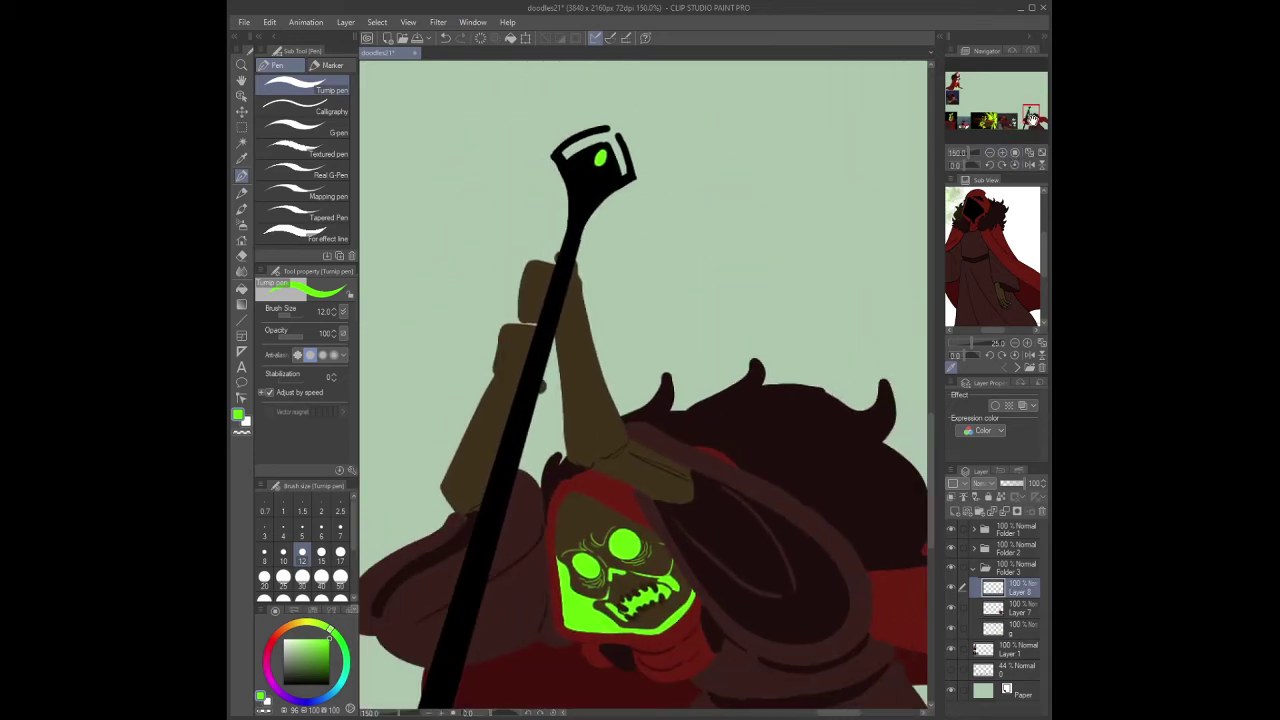
- Lower the staff layer's opacity to 56% and add a new layer above it
left_click(1016, 486)
key("ctrl+shift+n")
- Erase both brown hands from Layer 7 with the hard eraser at size 17, leaving the forearms
key("e")
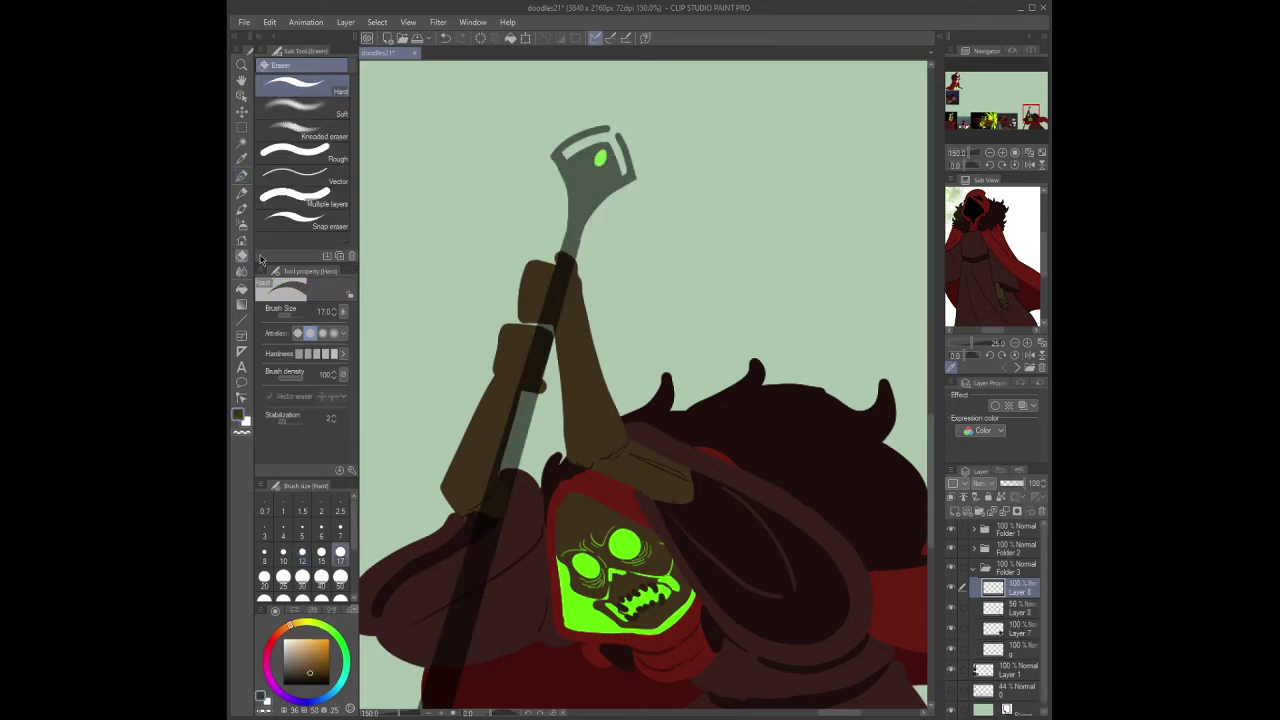
key("alt+bracketleft")
key("alt+bracketleft")
mouse_move(565, 262)
left_mouse_down()
mouse_move(549, 324)
mouse_move(561, 297)
mouse_move(559, 285)
mouse_move(528, 295)
left_mouse_up()
mouse_move(489, 373)
left_mouse_down()
mouse_move(542, 378)
mouse_move(545, 334)
mouse_move(505, 350)
left_mouse_up()
- Paint a brown hand gripping the staff above the front forearm on the new top layer at size 12
key("p")
key("alt+bracketright")
key("alt+bracketright")
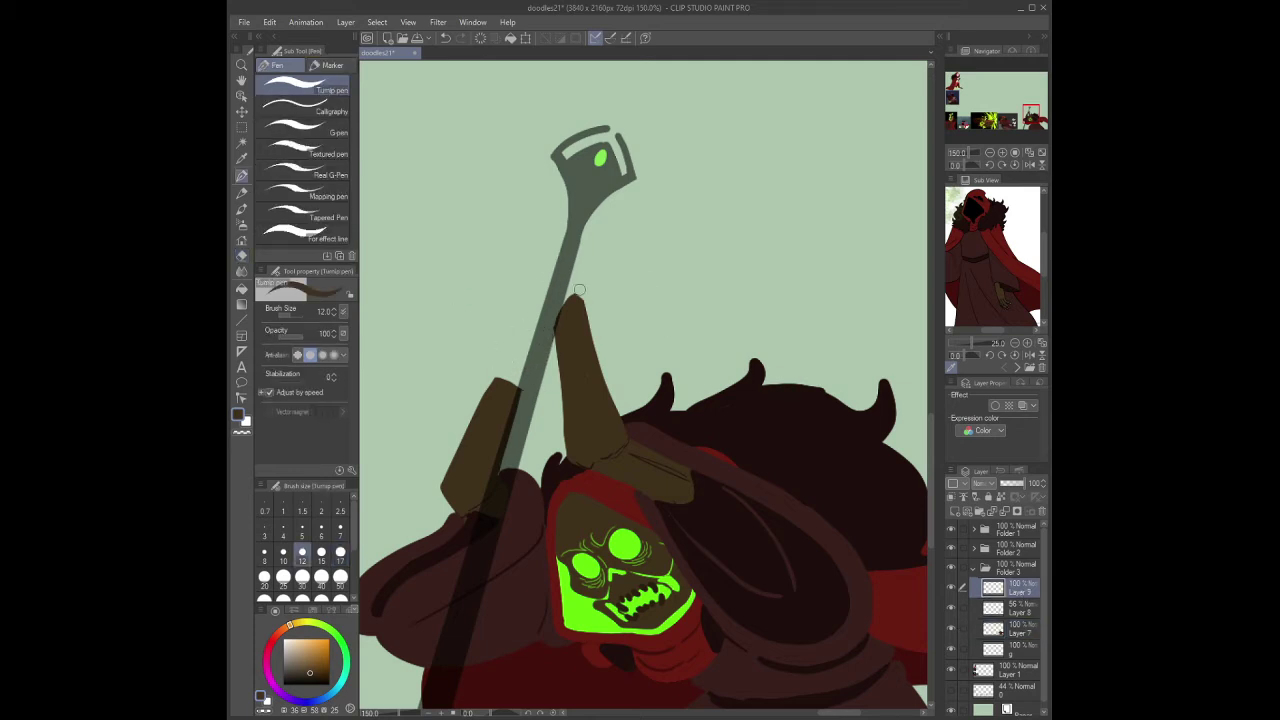
mouse_move(526, 315)
left_mouse_down()
mouse_move(563, 316)
mouse_move(557, 262)
mouse_move(578, 266)
mouse_move(586, 306)
mouse_move(524, 282)
mouse_move(526, 316)
mouse_move(545, 292)
mouse_move(565, 312)
mouse_move(580, 281)
mouse_move(522, 306)
mouse_move(544, 268)
mouse_move(580, 282)
left_mouse_up()
key("e")
key("p")
left_click(302, 552)
left_click(242, 256)
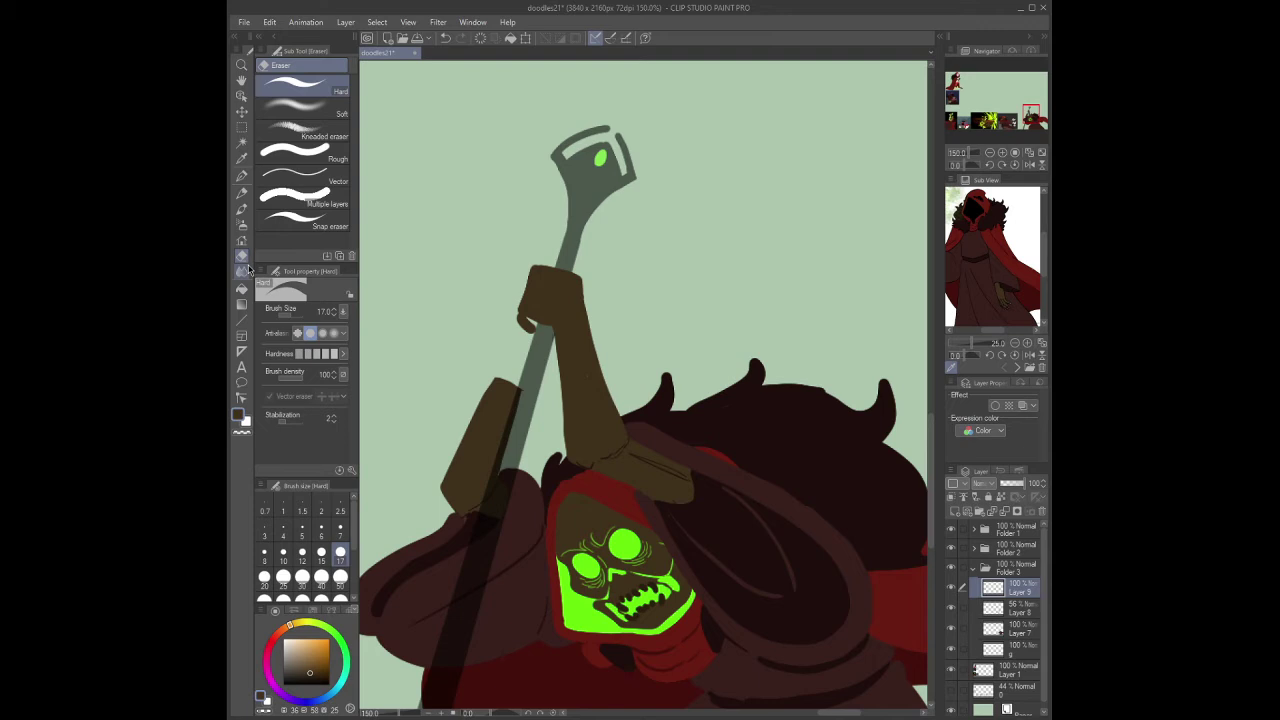
- Erase the upper part of the raised hand and repaint it as a fist with fingers wrapped around the staff
left_click_drag(526, 284, 592, 286)
key("p")
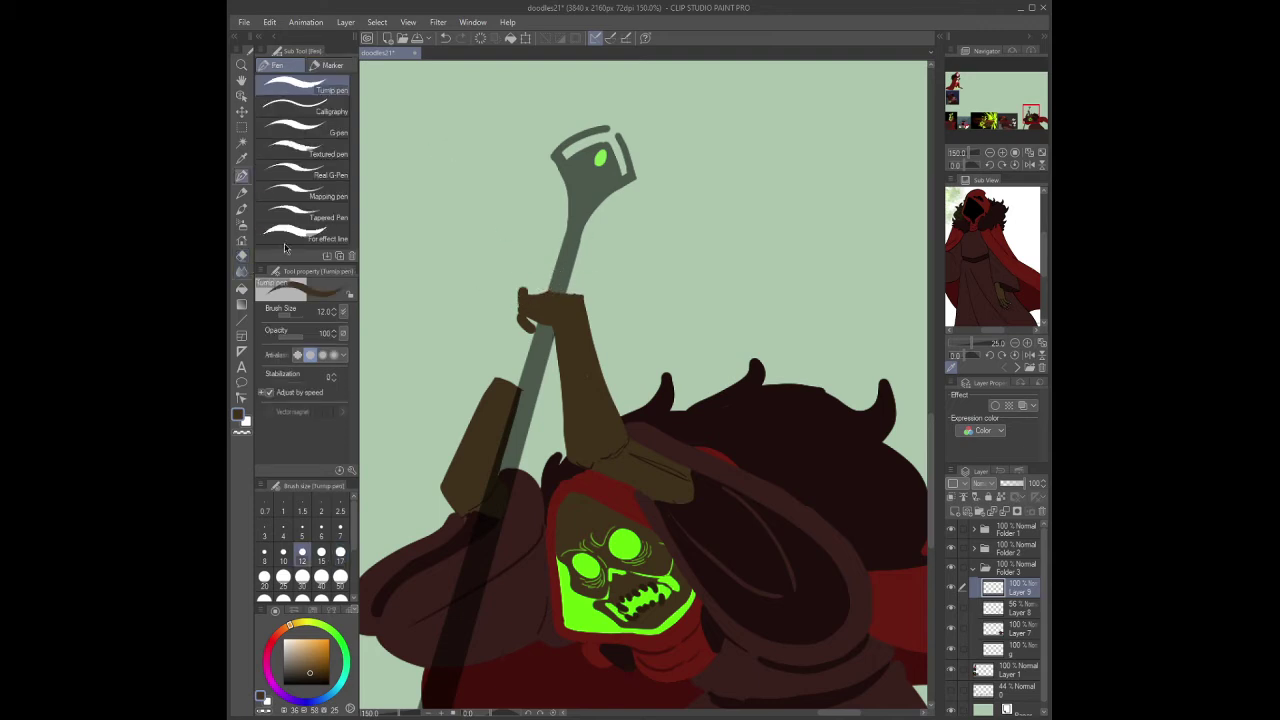
key("e")
mouse_move(530, 322)
left_mouse_down()
mouse_move(548, 267)
mouse_move(574, 296)
mouse_move(542, 323)
mouse_move(535, 262)
mouse_move(577, 286)
left_mouse_up()
key("p")
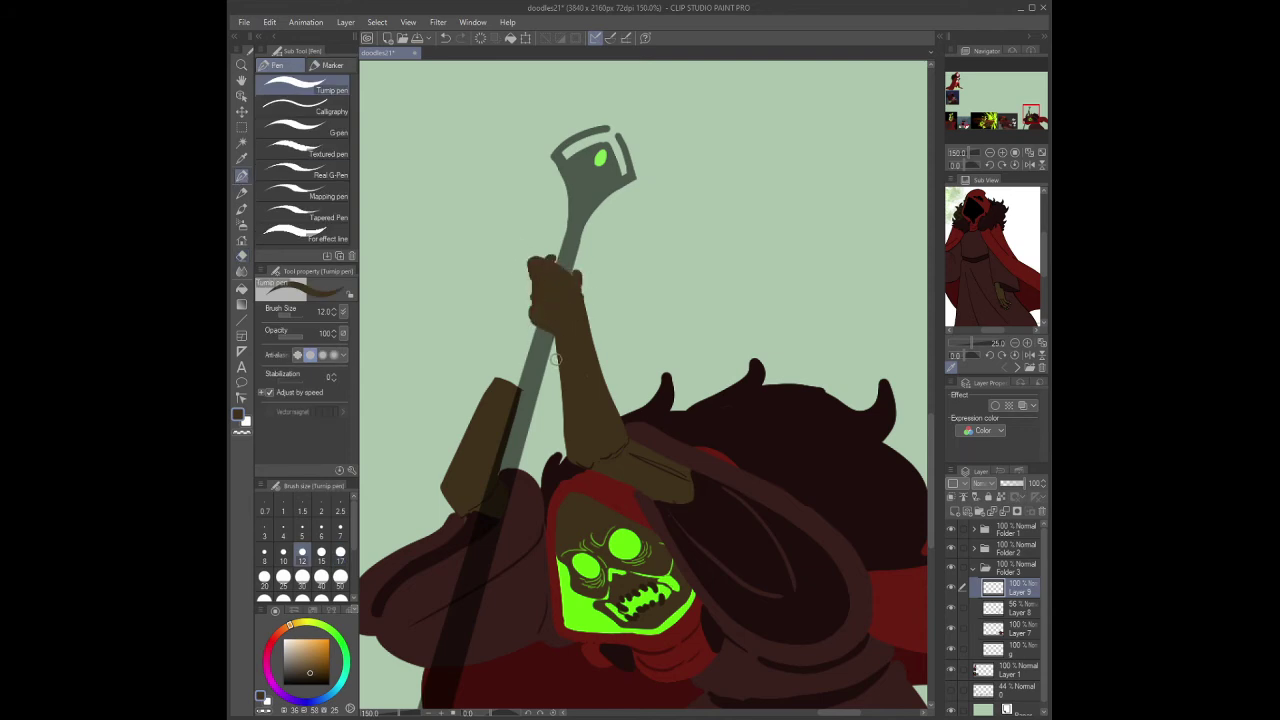
- Draw thin dark finger lines on the fist at size 5 and clean up its edges
left_click(645, 397, "alt")
key("bracketleft")
key("bracketleft")
key("bracketleft")
key("bracketleft")
key("bracketleft")
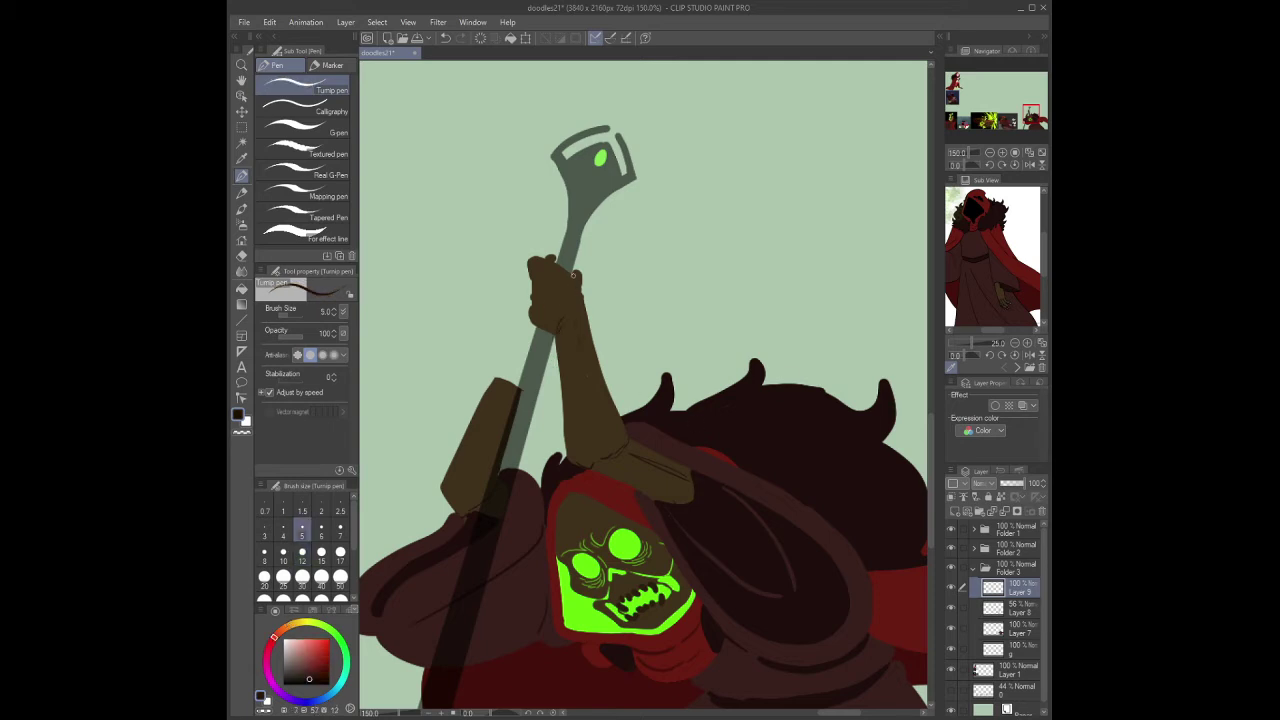
left_click(531, 278, "alt")
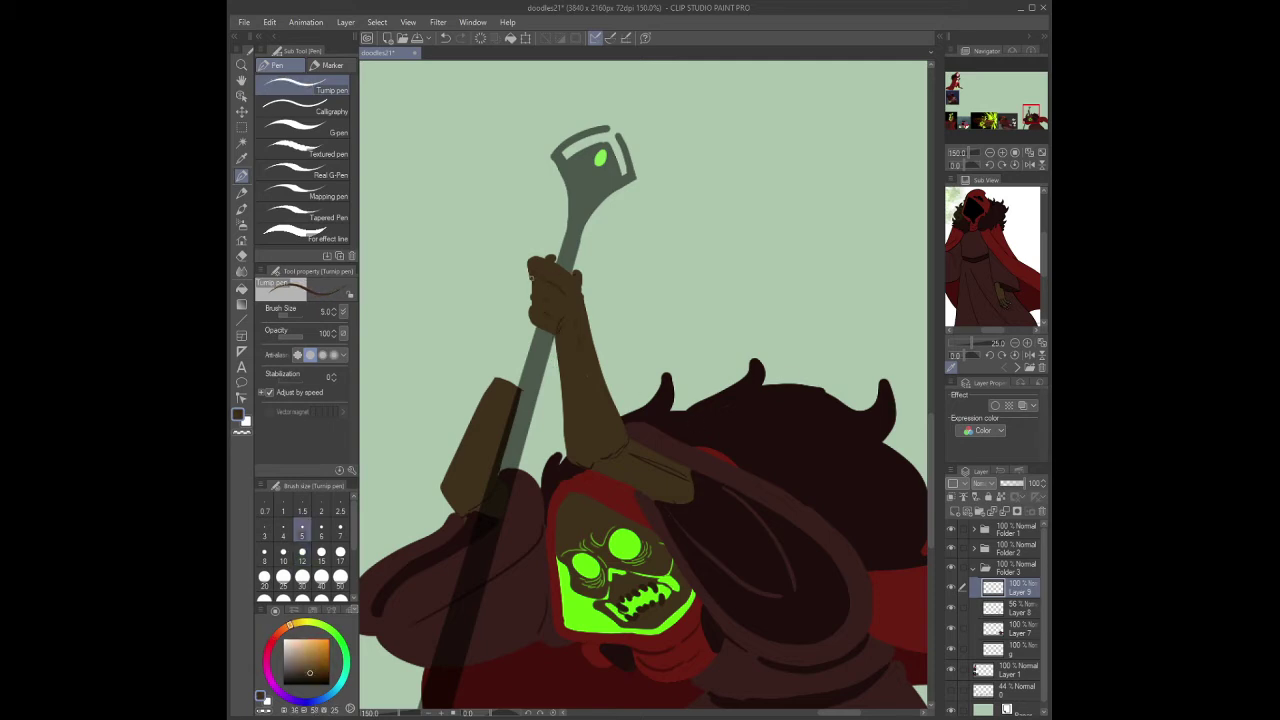
key("e")
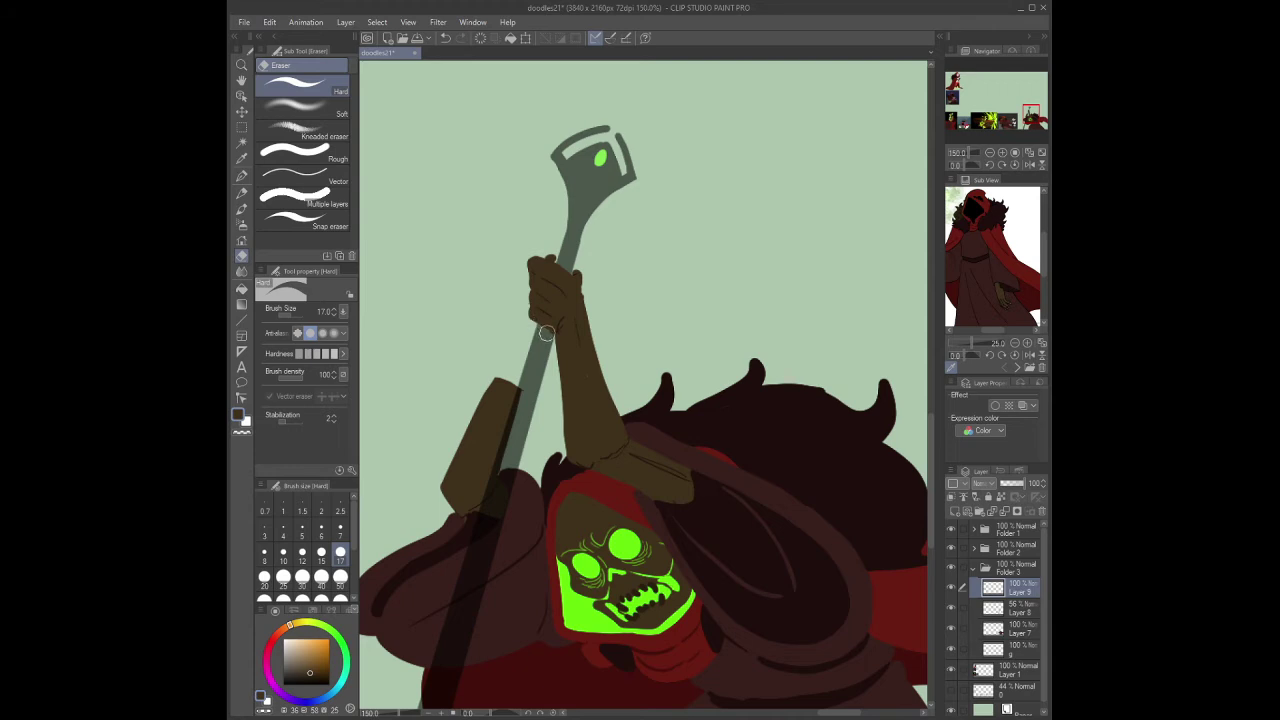
key("p")
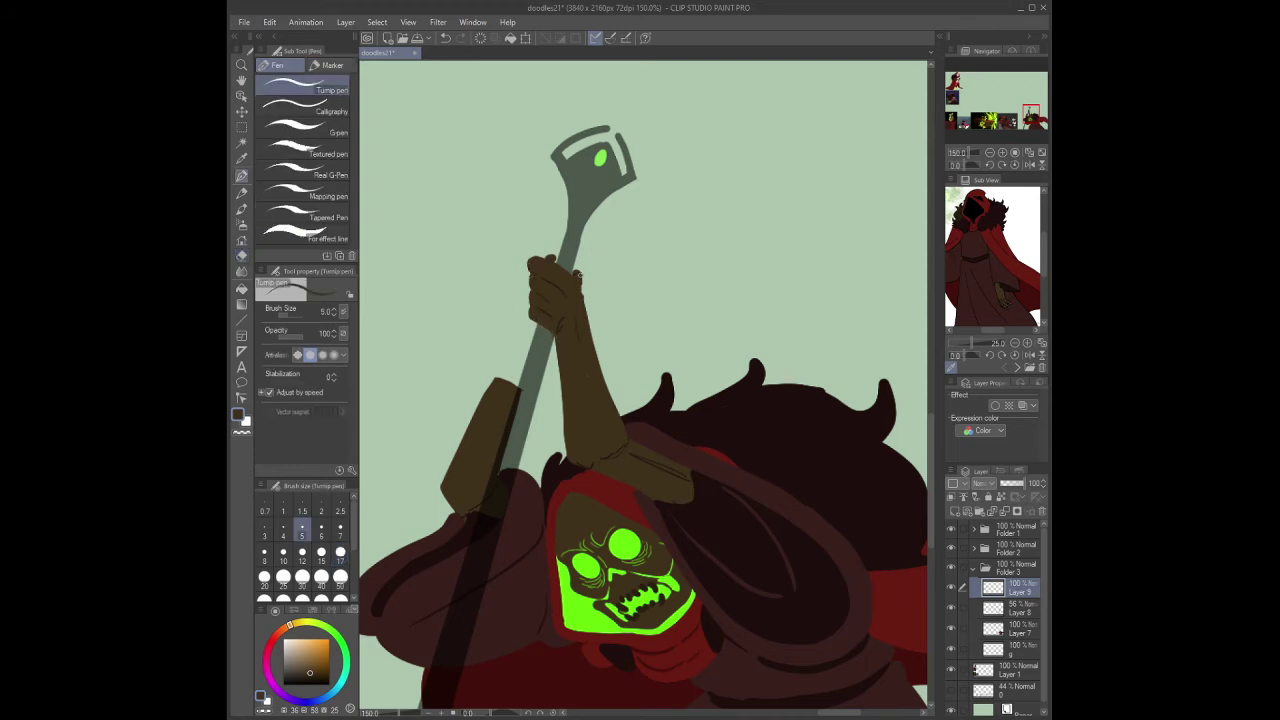
- Move the hand layer below the staff layer and erase most of the rear forearm from Layer 7 at size 30
left_click_drag(583, 314, 627, 270)
key("bracketright")
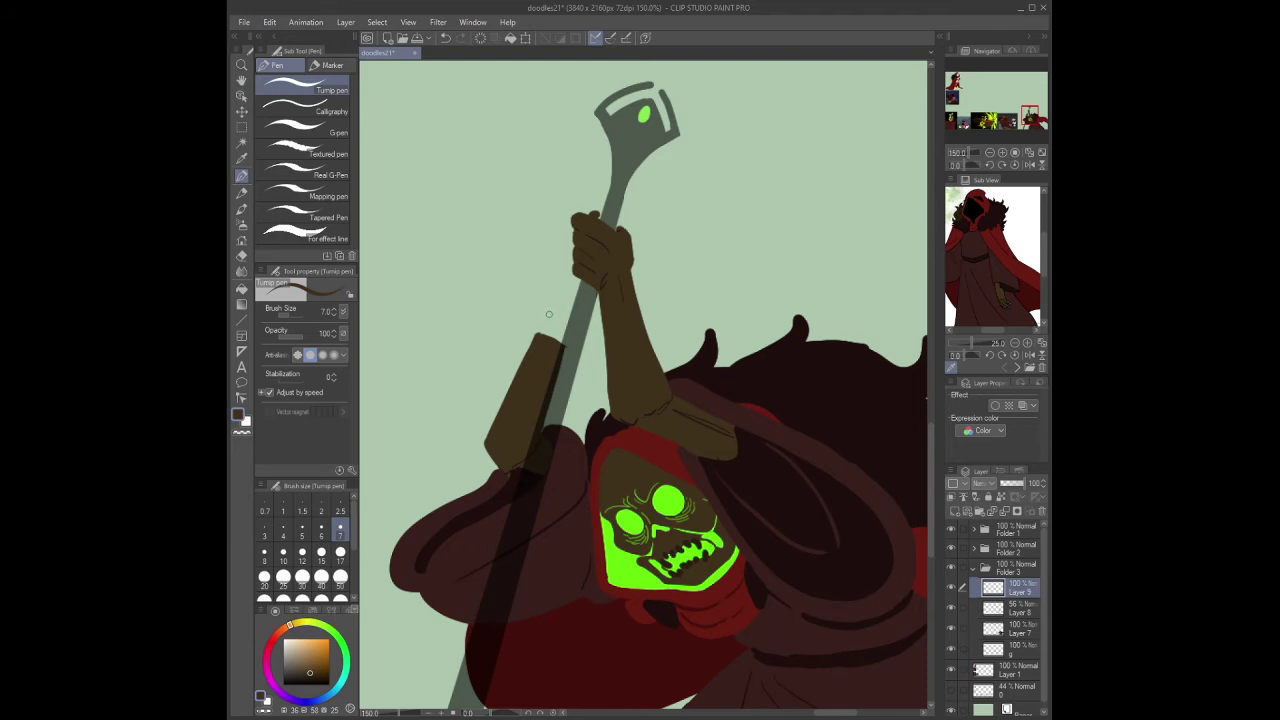
key("b")
key("e")
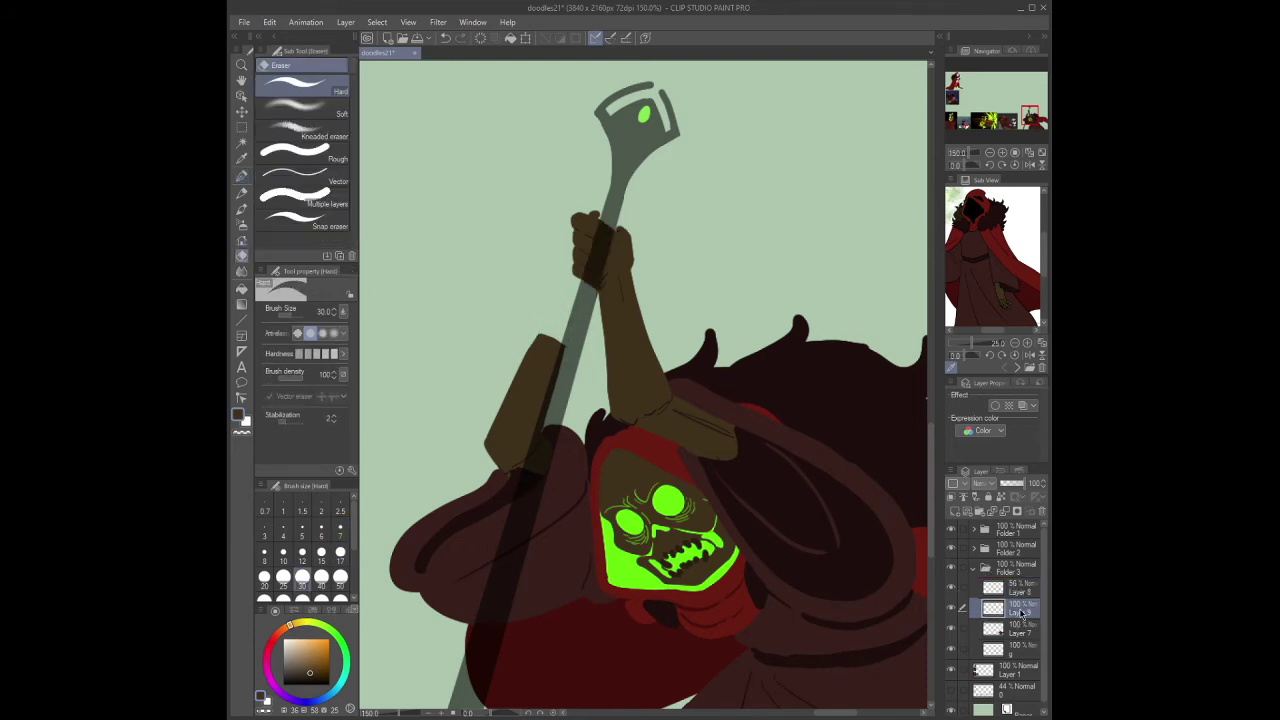
left_click(1019, 628)
mouse_move(486, 334)
left_mouse_down()
mouse_move(549, 337)
mouse_move(575, 395)
left_mouse_up()
key("alt+bracketright")
key("alt+bracketright")
key("p")
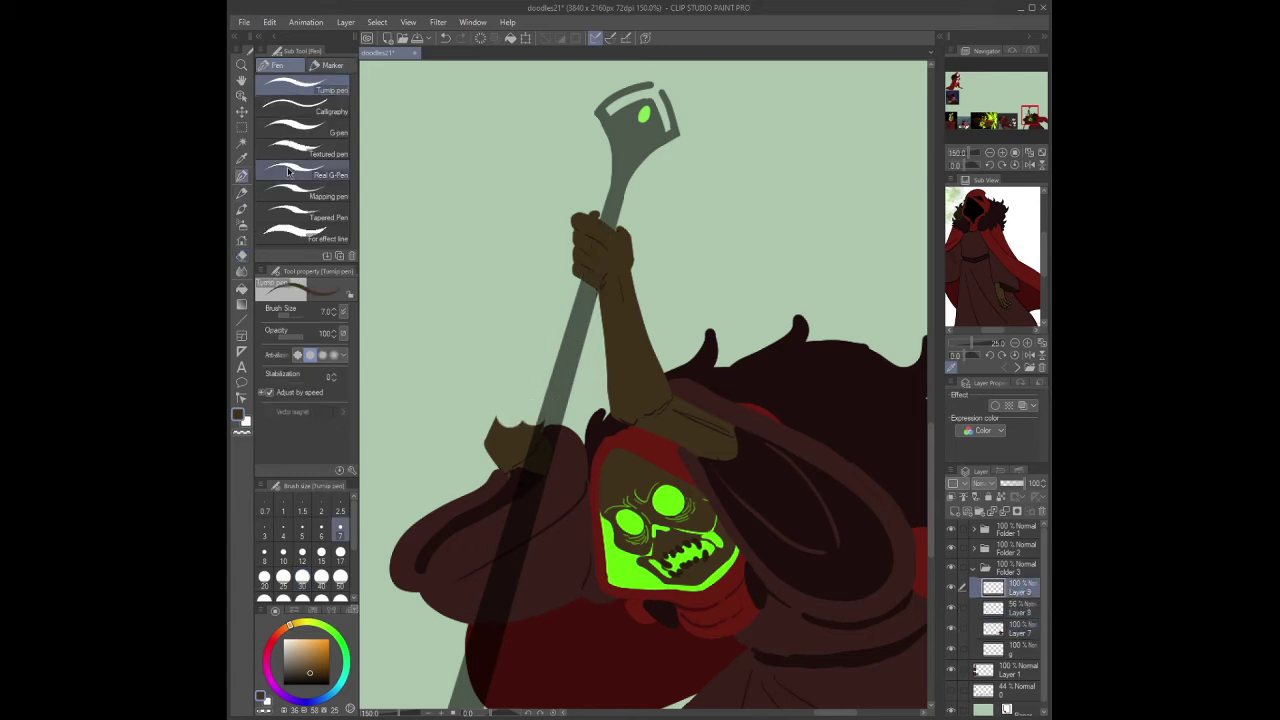
- Paint a second brown fist gripping the staff below the first hand on Layer 9 at size 7, and clean up its edges
mouse_move(556, 318)
left_mouse_down()
mouse_move(549, 349)
mouse_move(580, 370)
left_mouse_up()
key("ctrl+z")
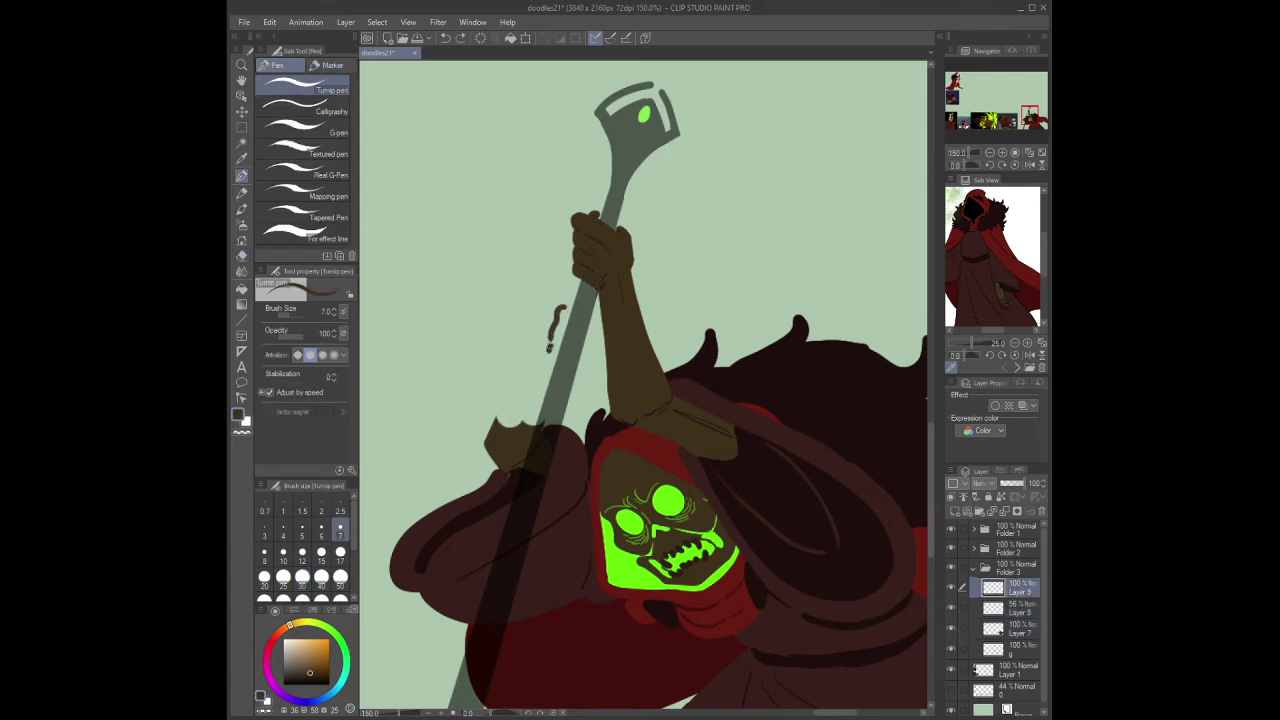
key("ctrl+z")
mouse_move(556, 320)
left_mouse_down()
mouse_move(545, 369)
mouse_move(594, 323)
mouse_move(582, 376)
left_mouse_up()
left_click_drag(562, 308, 594, 322)
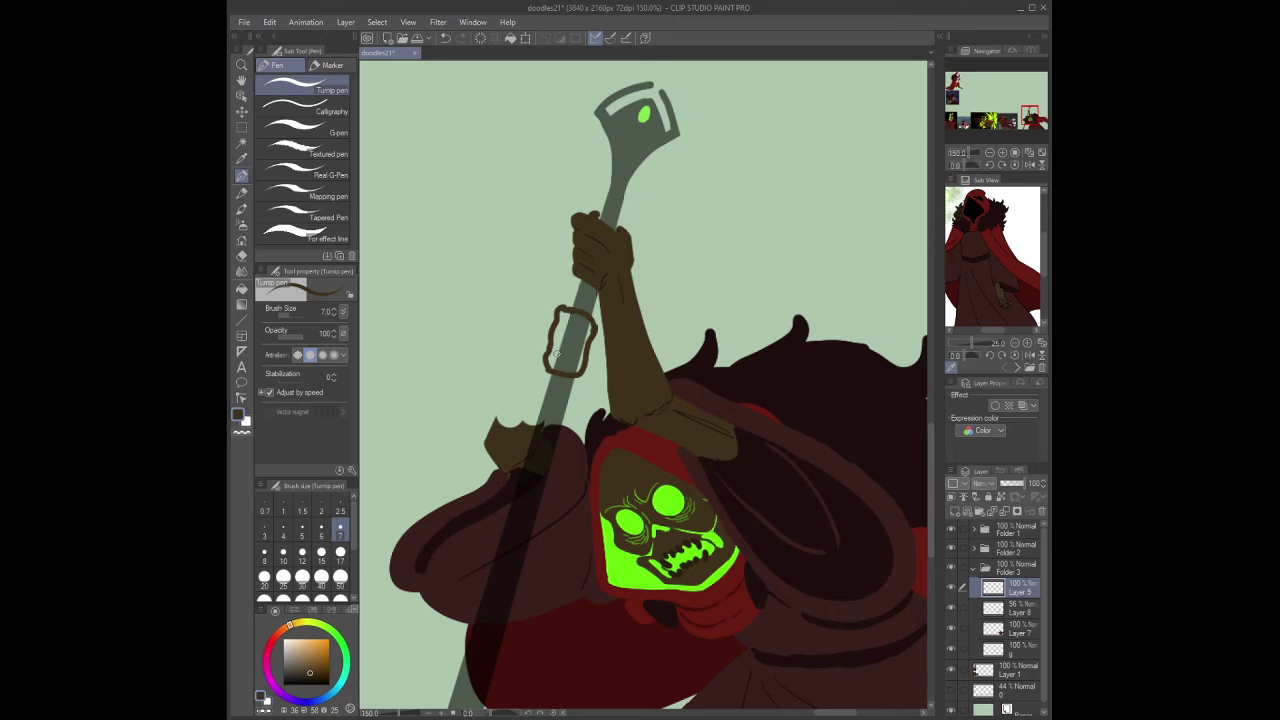
mouse_move(557, 354)
left_mouse_down()
mouse_move(588, 335)
mouse_move(591, 366)
left_mouse_up()
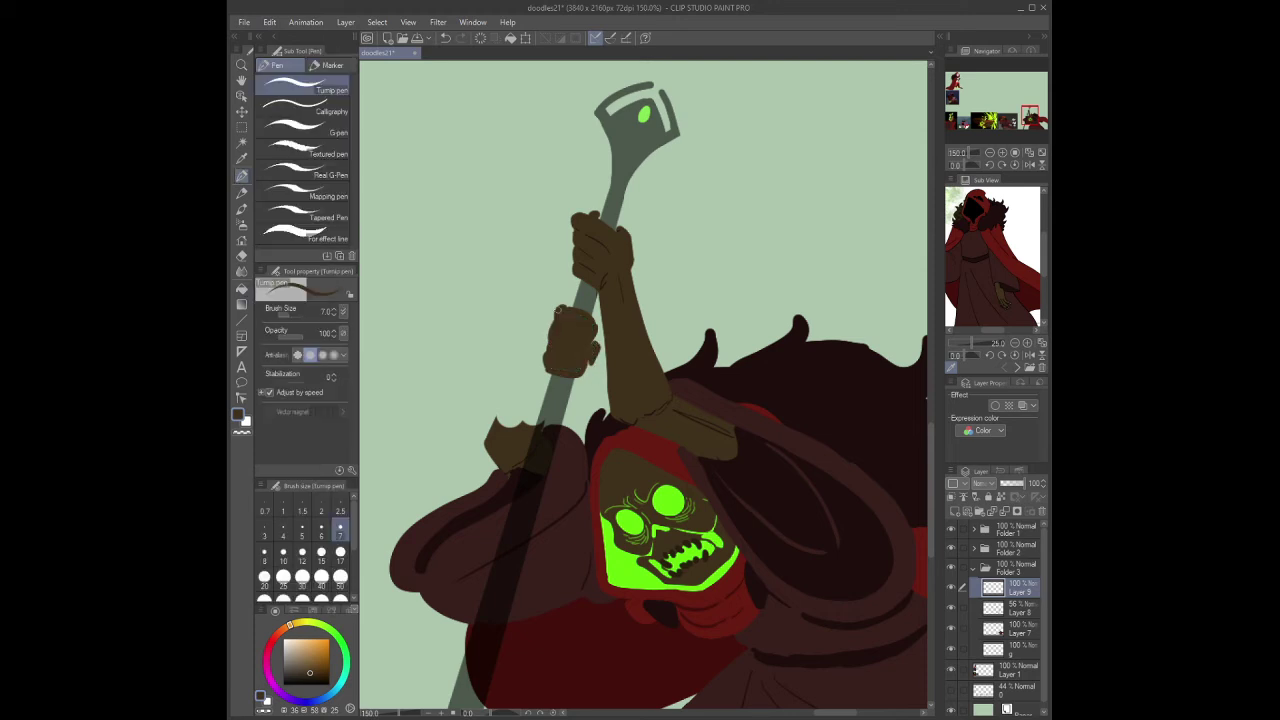
key("e")
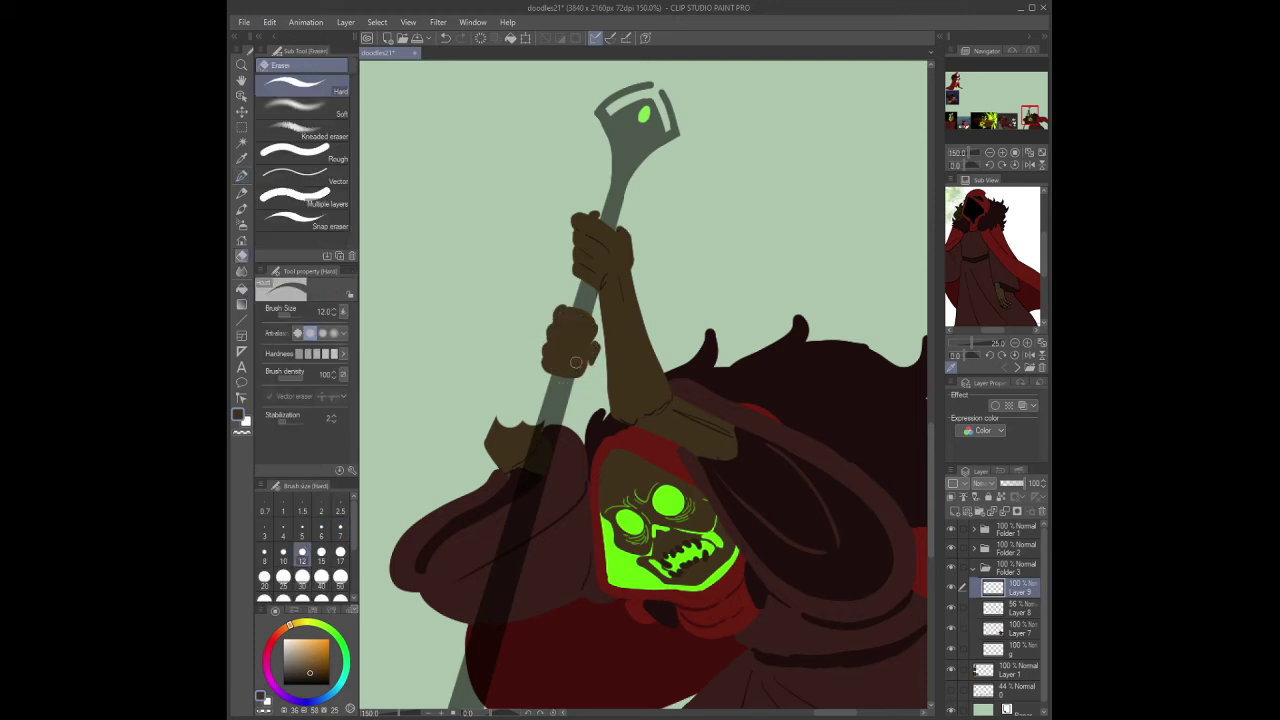
- Repaint the rear forearm on Layer 7 in brown at size 7, connecting the elbow to the lower fist
left_click(791, 484, "ctrl+shift")
key("p")
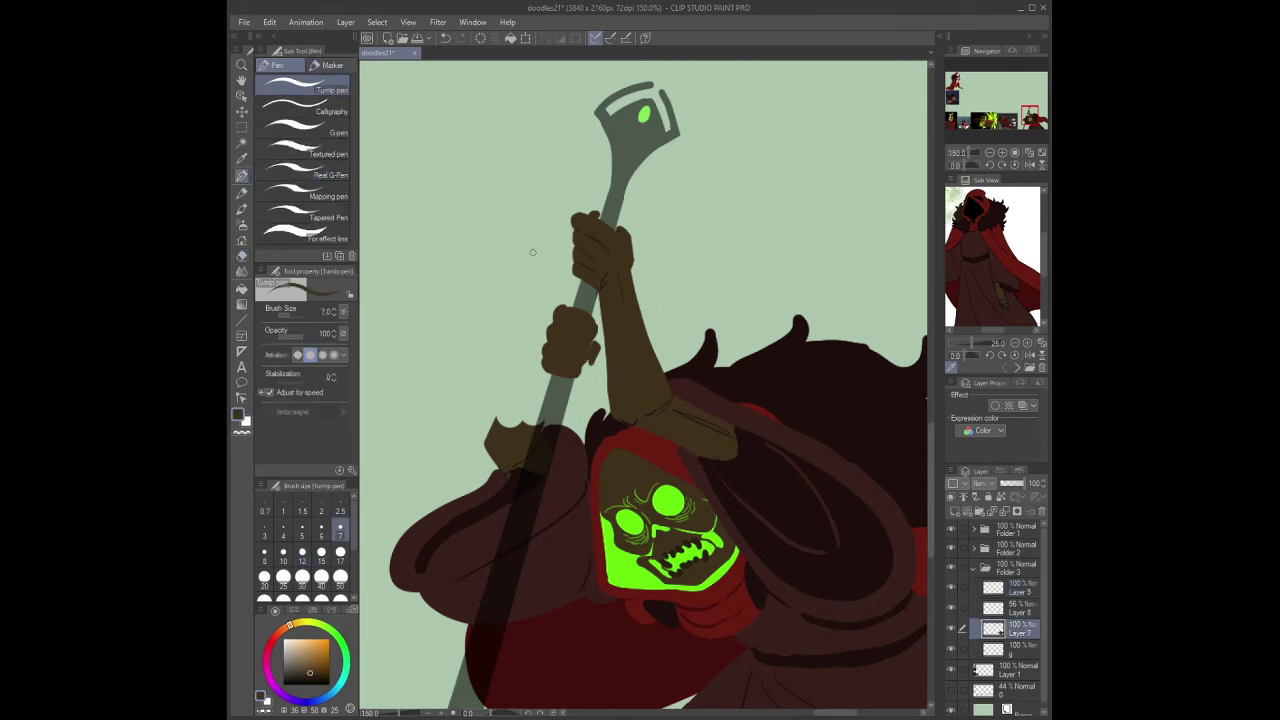
left_click_drag(541, 350, 500, 423)
left_click_drag(548, 375, 534, 424)
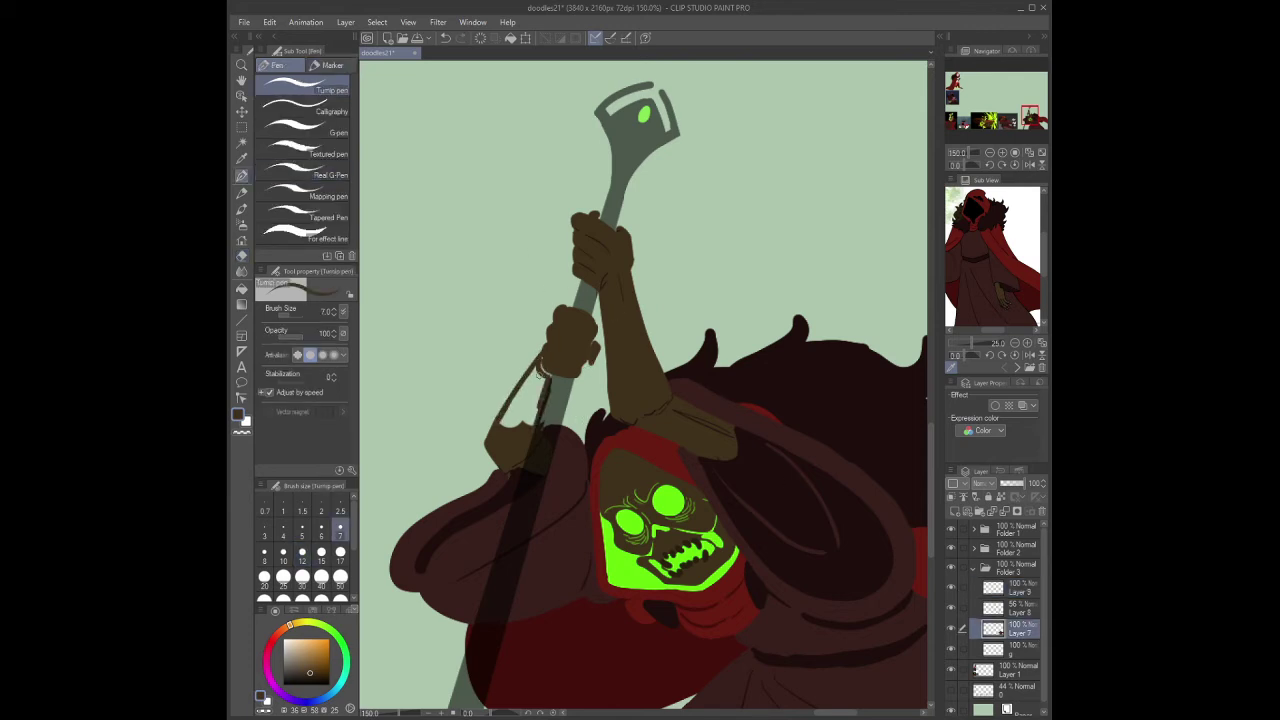
mouse_move(541, 370)
left_mouse_down()
mouse_move(526, 394)
mouse_move(532, 420)
mouse_move(530, 400)
left_mouse_up()
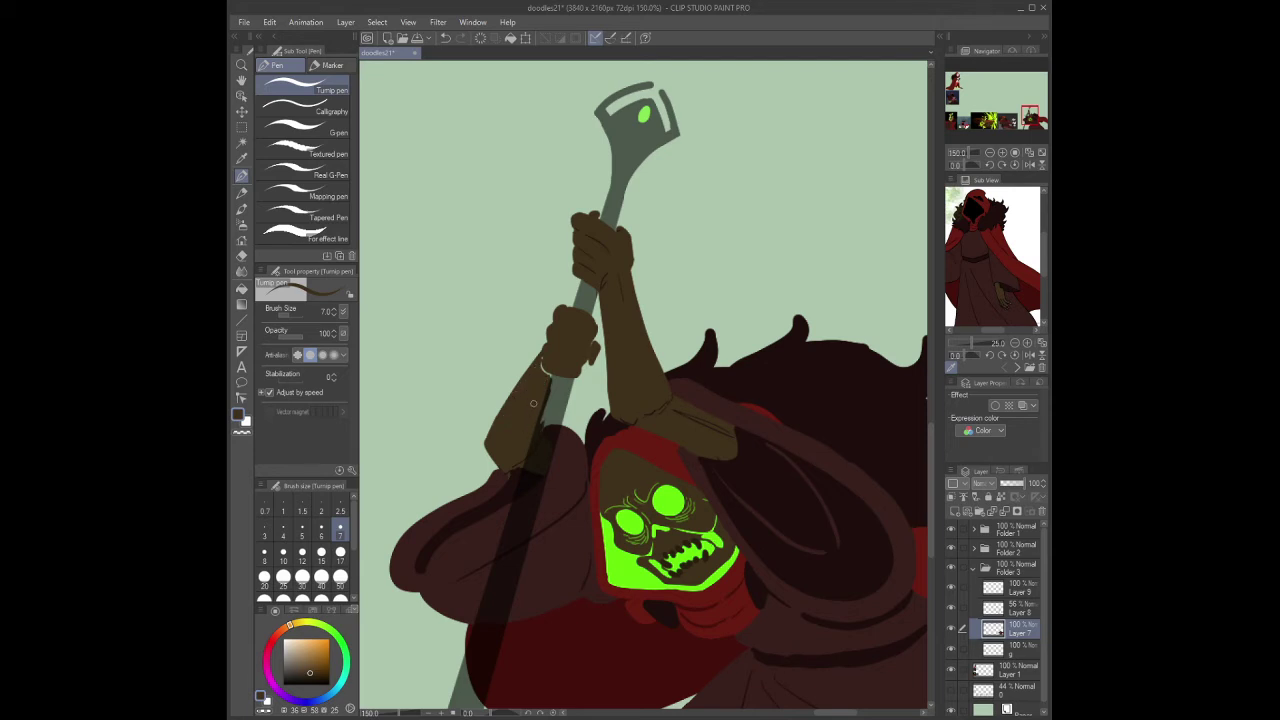
- Draw dark finger lines and a light tan thumb accent on the lower fist, and set the staff layer's opacity to 100%
left_click(707, 348, "alt")
left_click(1017, 590)
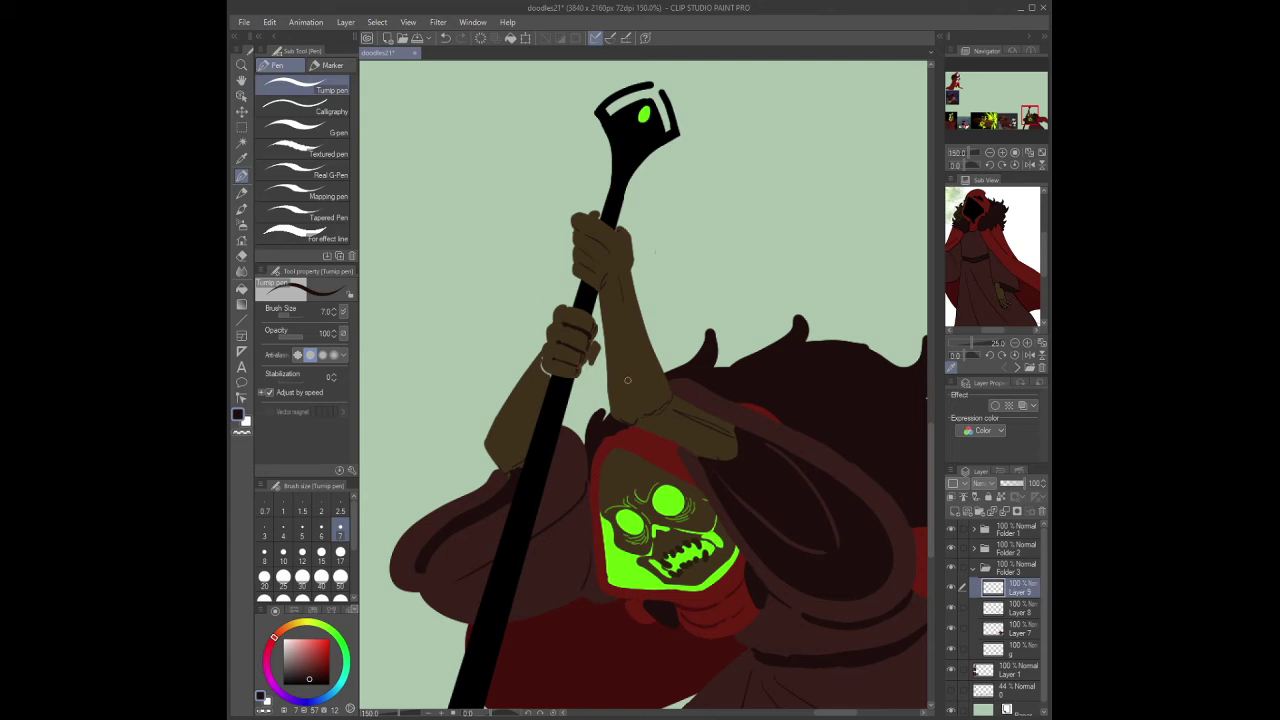
left_click(986, 334)
left_click(597, 366, "alt")
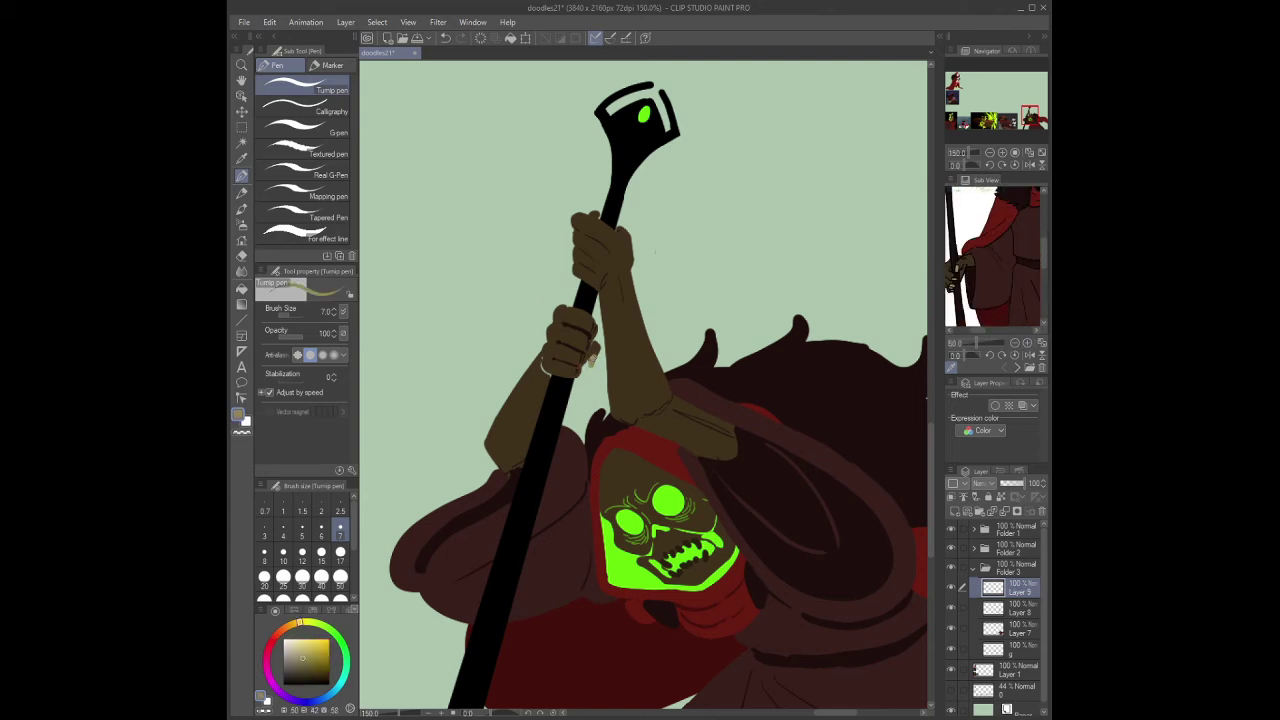
- Merge the hand and staff layers into Layer 7 and add a layer named b at the bottom of Folder 3
left_click(1002, 152)
left_click(1006, 511)
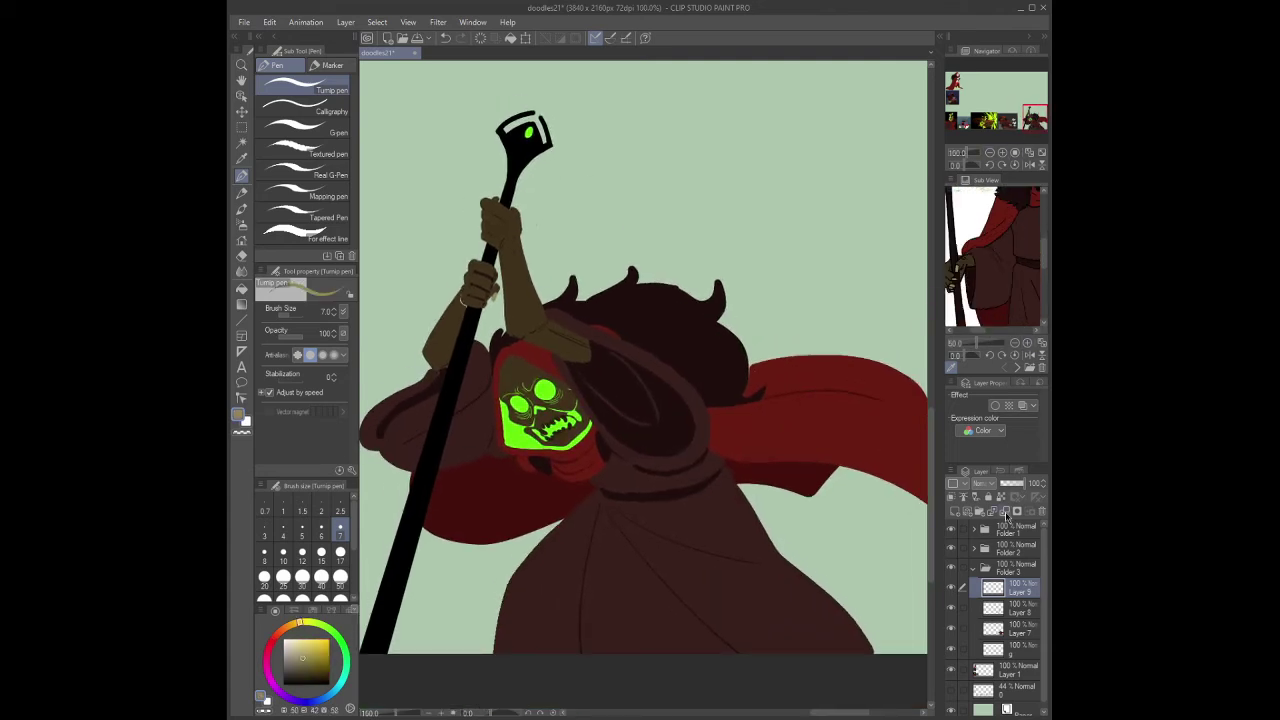
left_click_drag(1010, 590, 1030, 628)
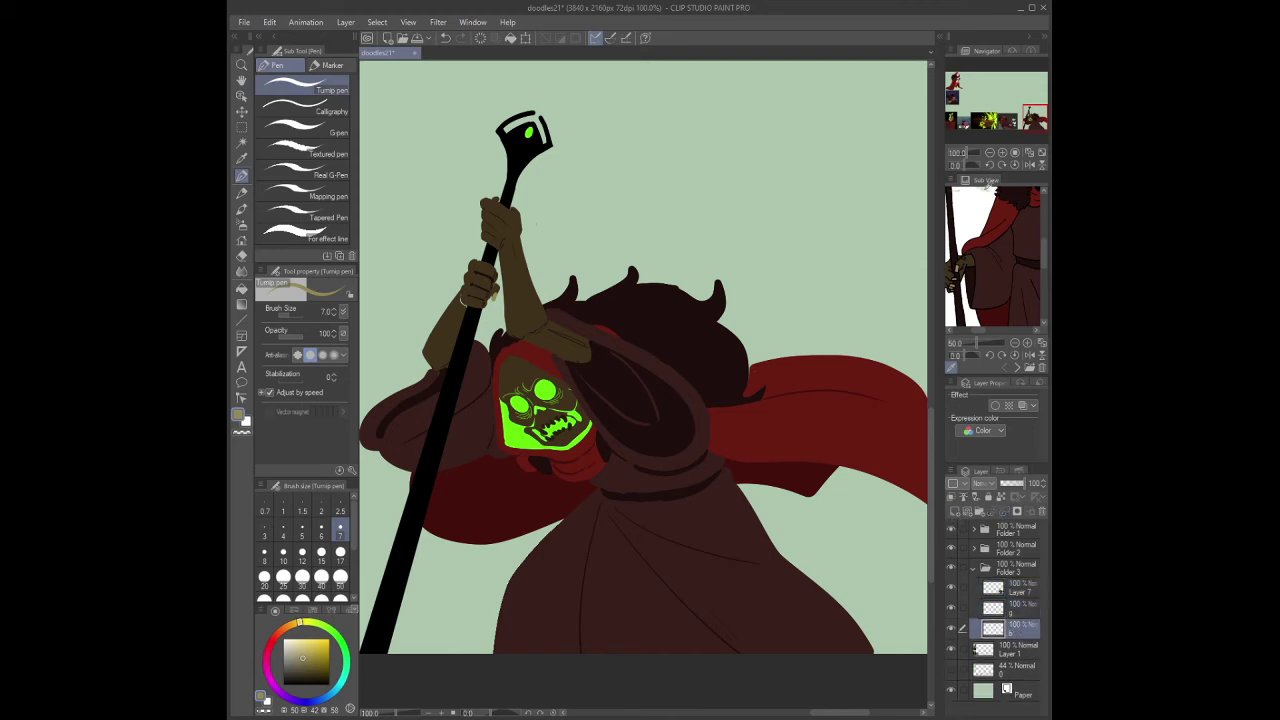
- Select a rectangle around the whole figure up to the canvas corner and fill it with black on layer b
key("ctrl+minus")
key("m")
left_click_drag(418, 182, 858, 572)
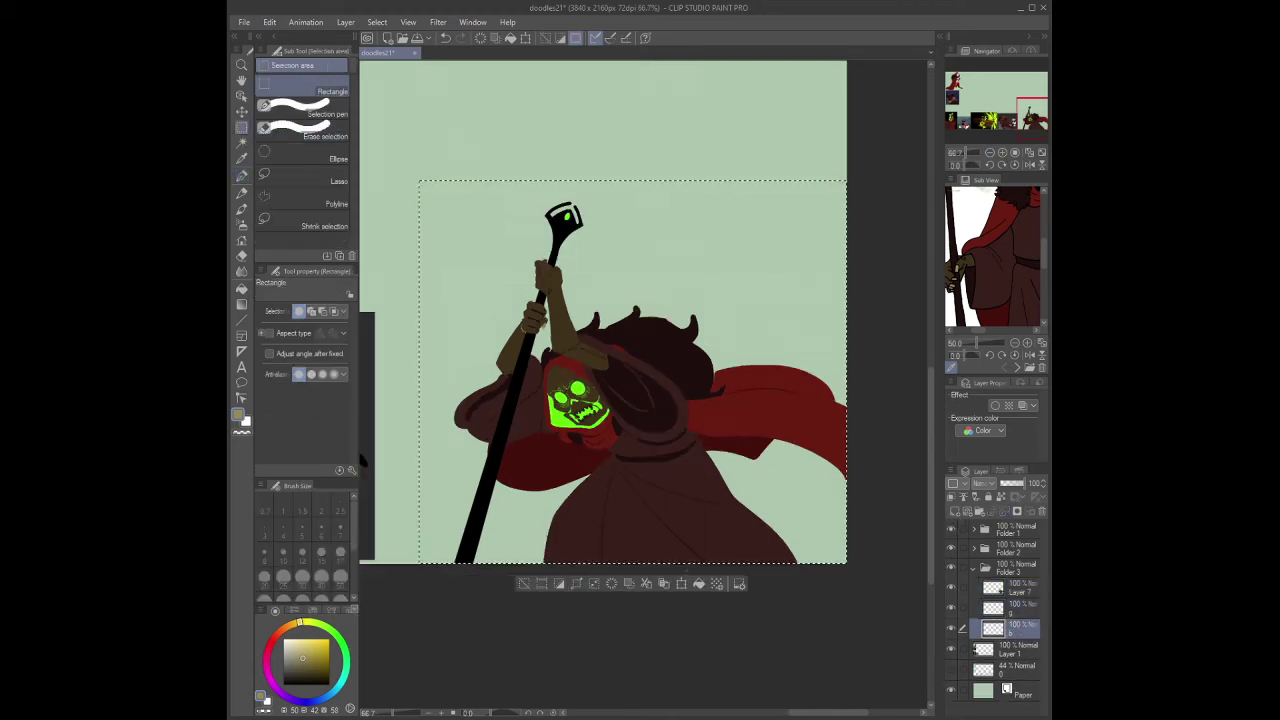
key("x")
key("alt+BackSpace")
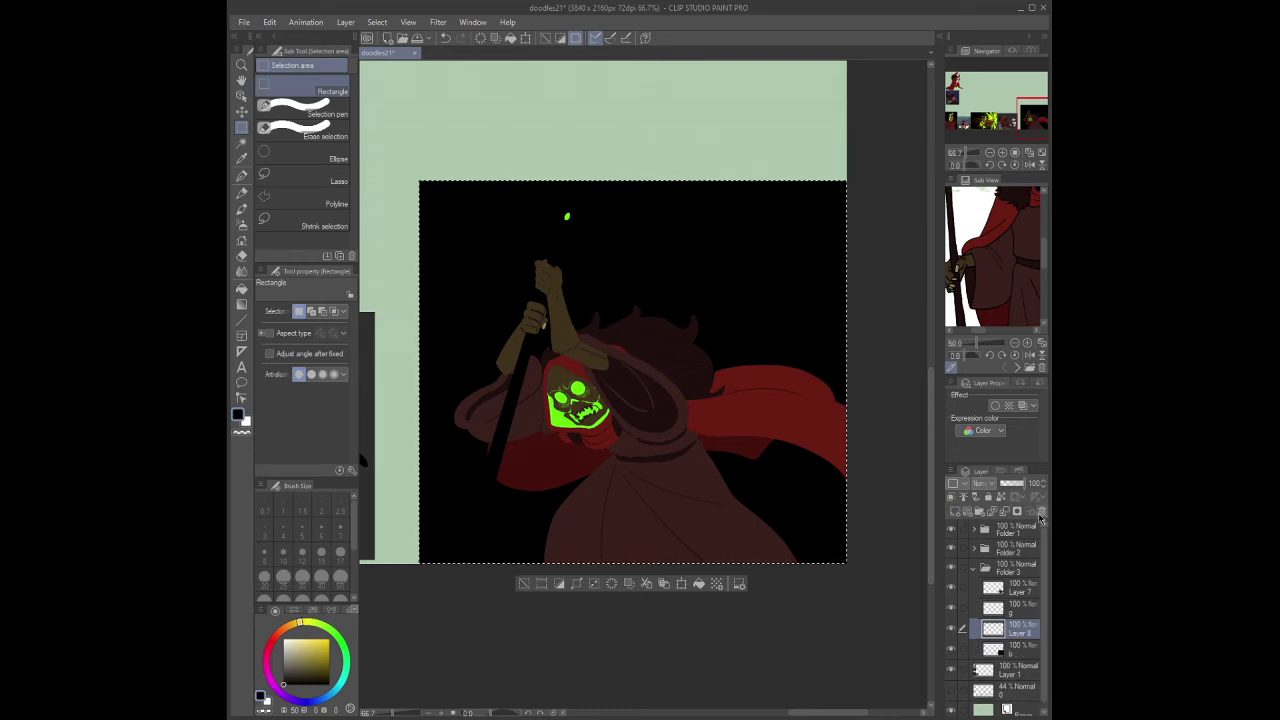
- Draw a bright green Burst of saturated lines centred on the staff's head, on a new layer behind the figure, without a selection
left_click(567, 216, "alt")
key("u")
left_click_drag(567, 216, 677, 146)
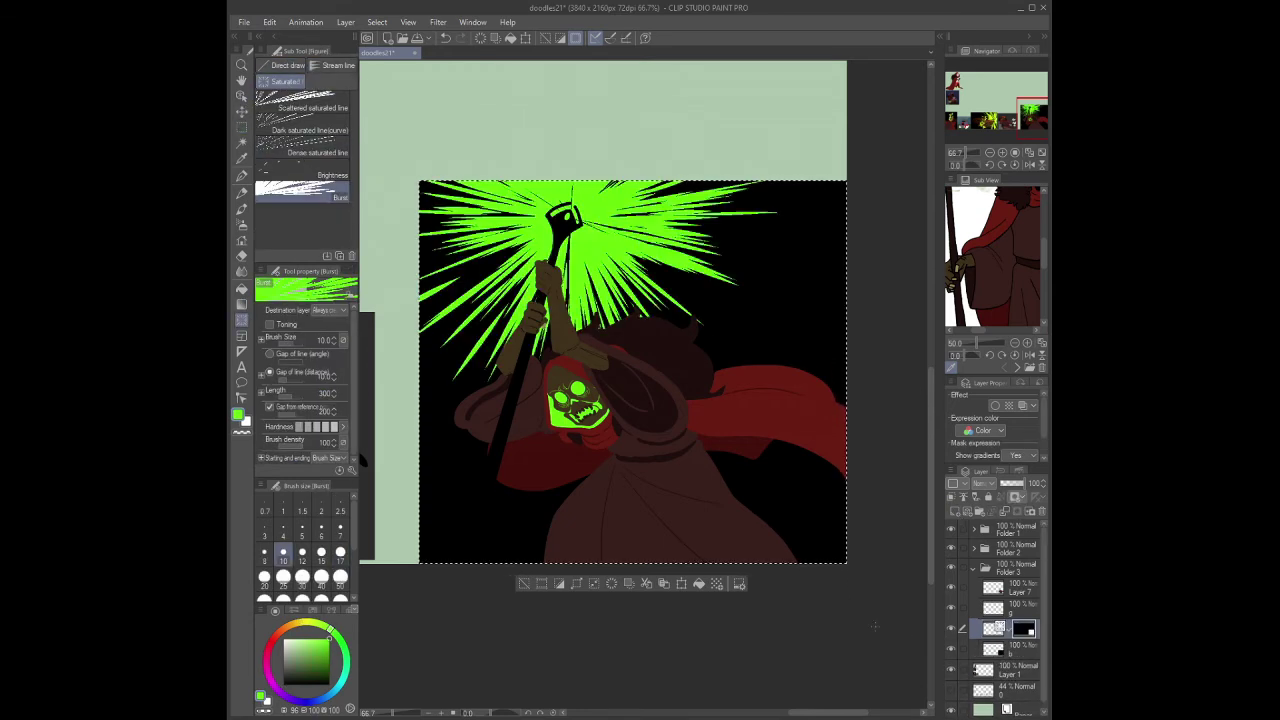
key("ctrl+z")
key("ctrl+d")
mouse_move(567, 216)
left_mouse_down()
mouse_move(640, 150)
mouse_move(680, 140)
left_mouse_up()
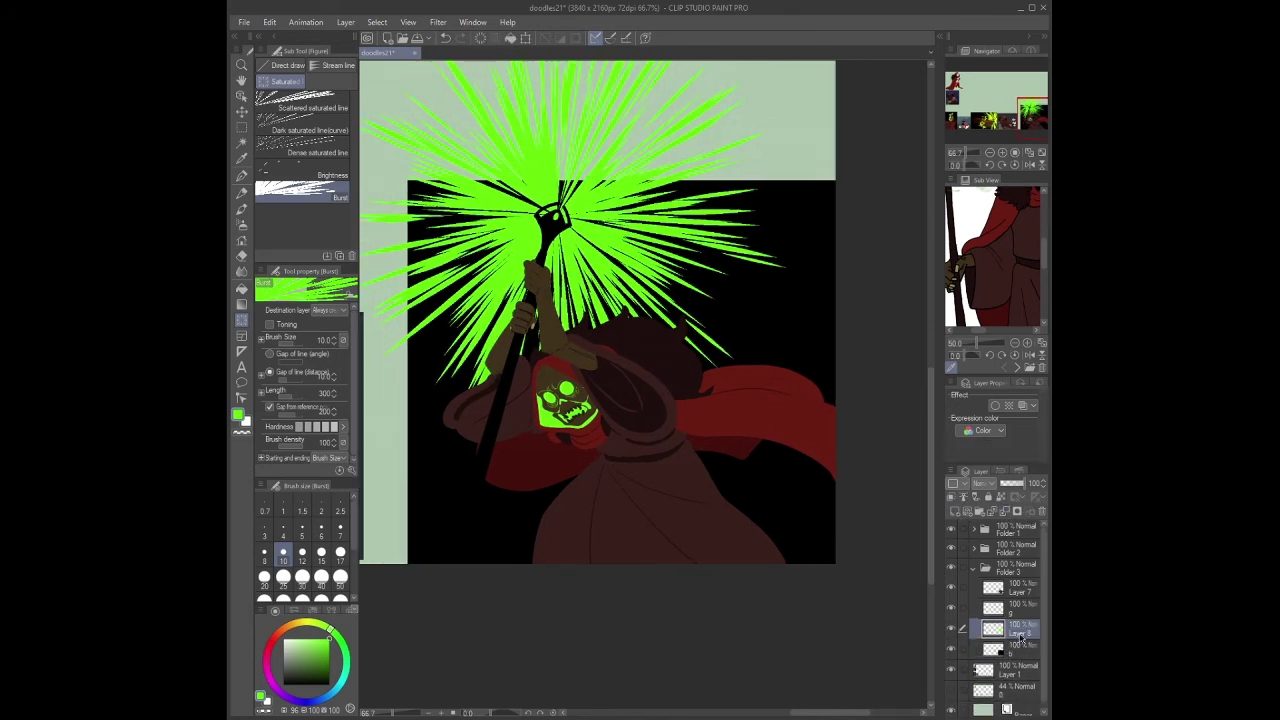
- Duplicate the green burst layer to the top of Folder 3 and set the copy's blending mode to Add
left_click_drag(1020, 628, 1032, 588)
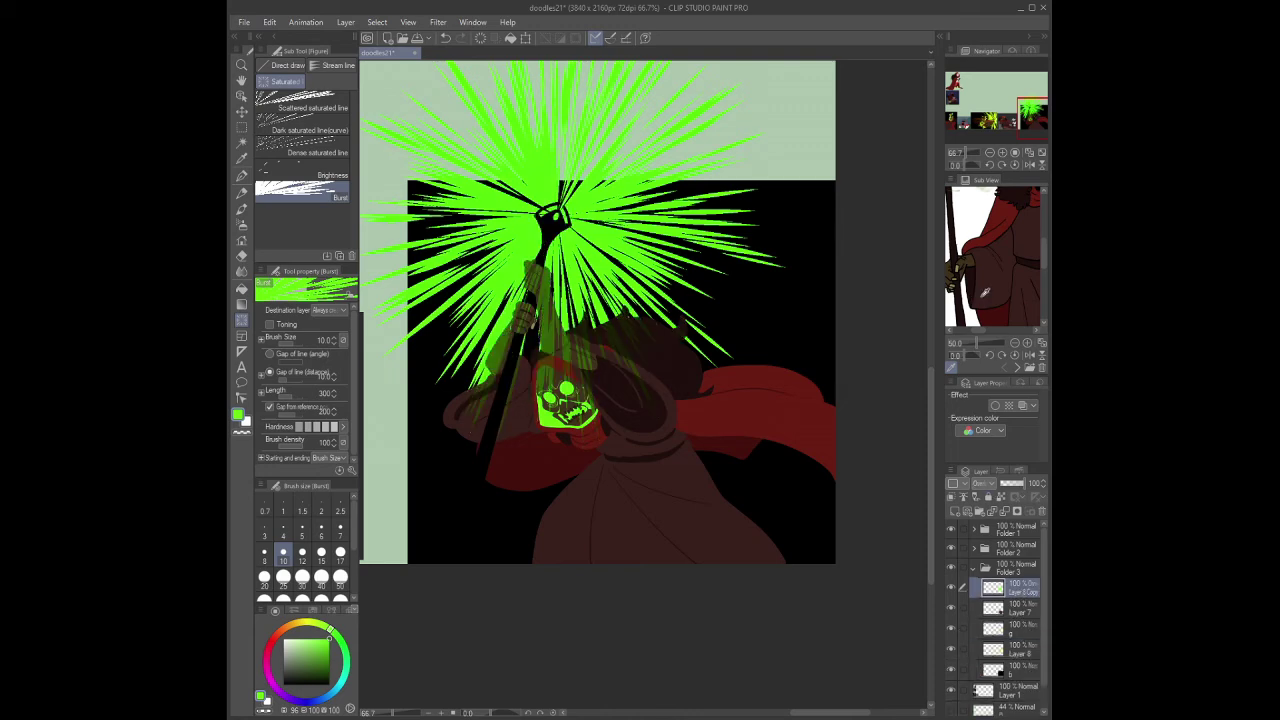
scroll(987, 487, "down", 3)
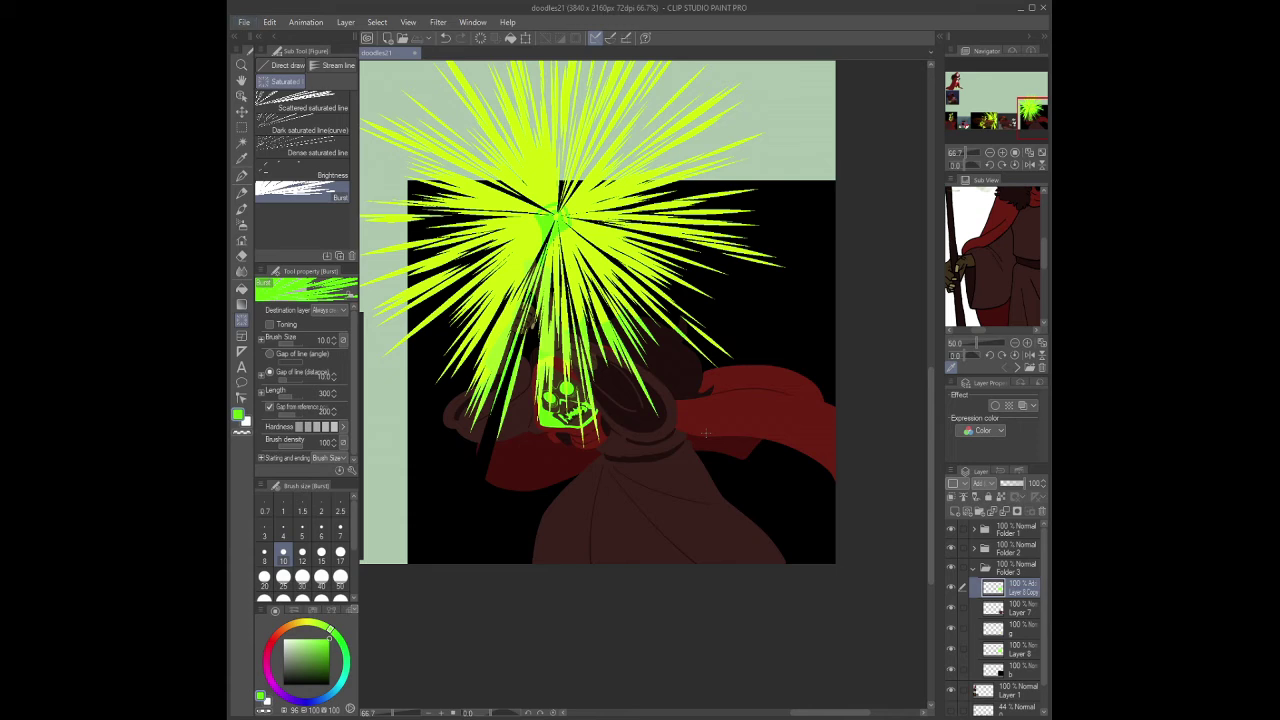
scroll(1035, 565, "down", 1)
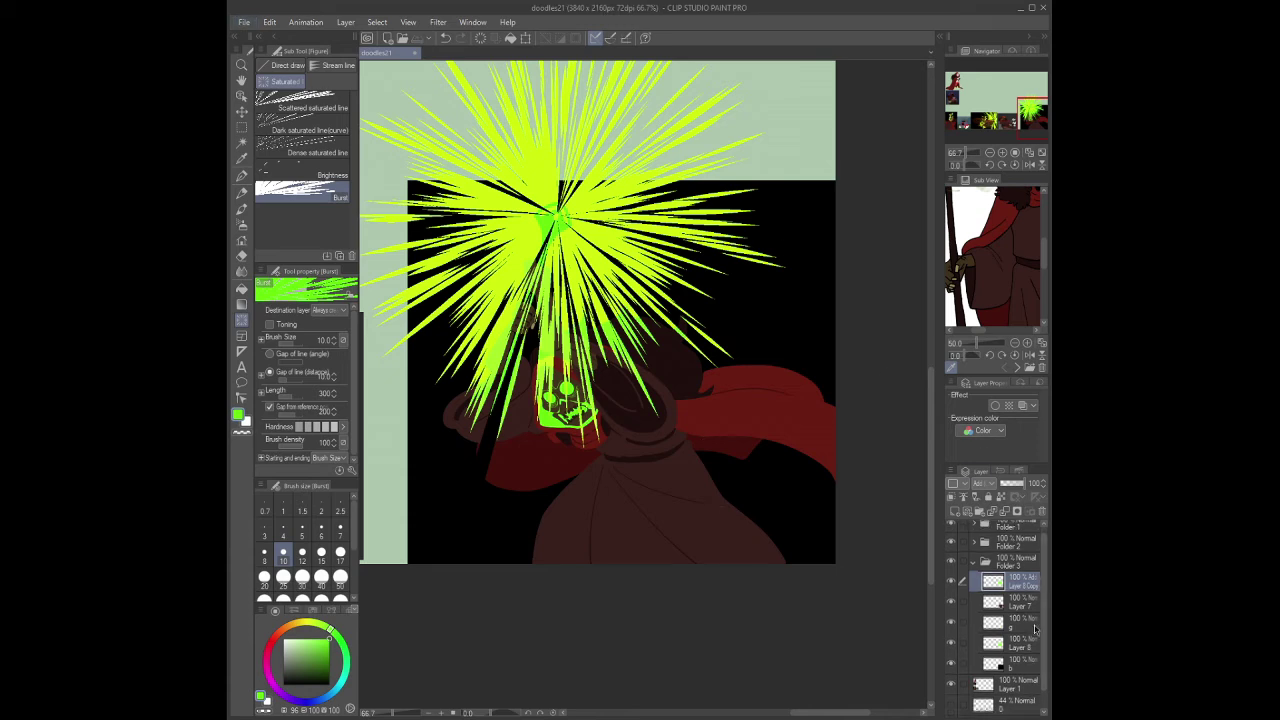
- Mask both burst layers to the black background's area and lower the top copy's opacity to 23%
left_click(1015, 645)
key("w")
left_click(780, 300)
left_click(1018, 516)
left_click(1015, 584)
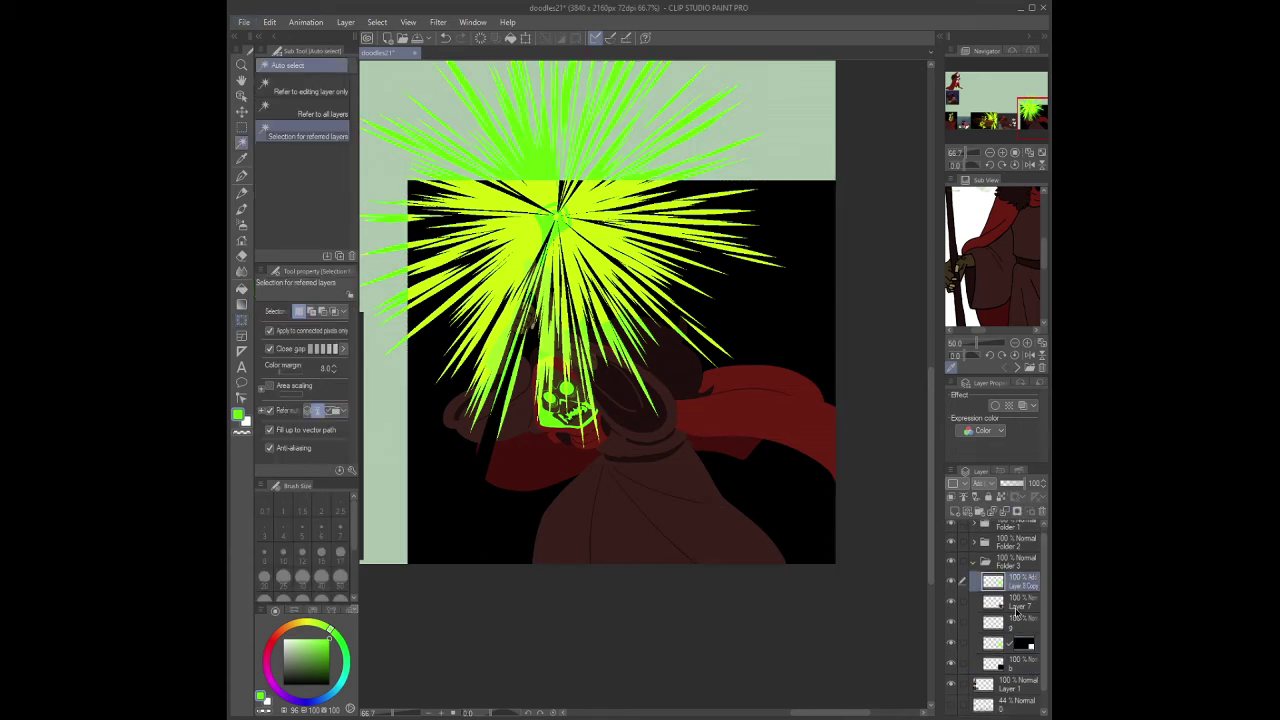
left_click(1018, 516)
key("ctrl+d")
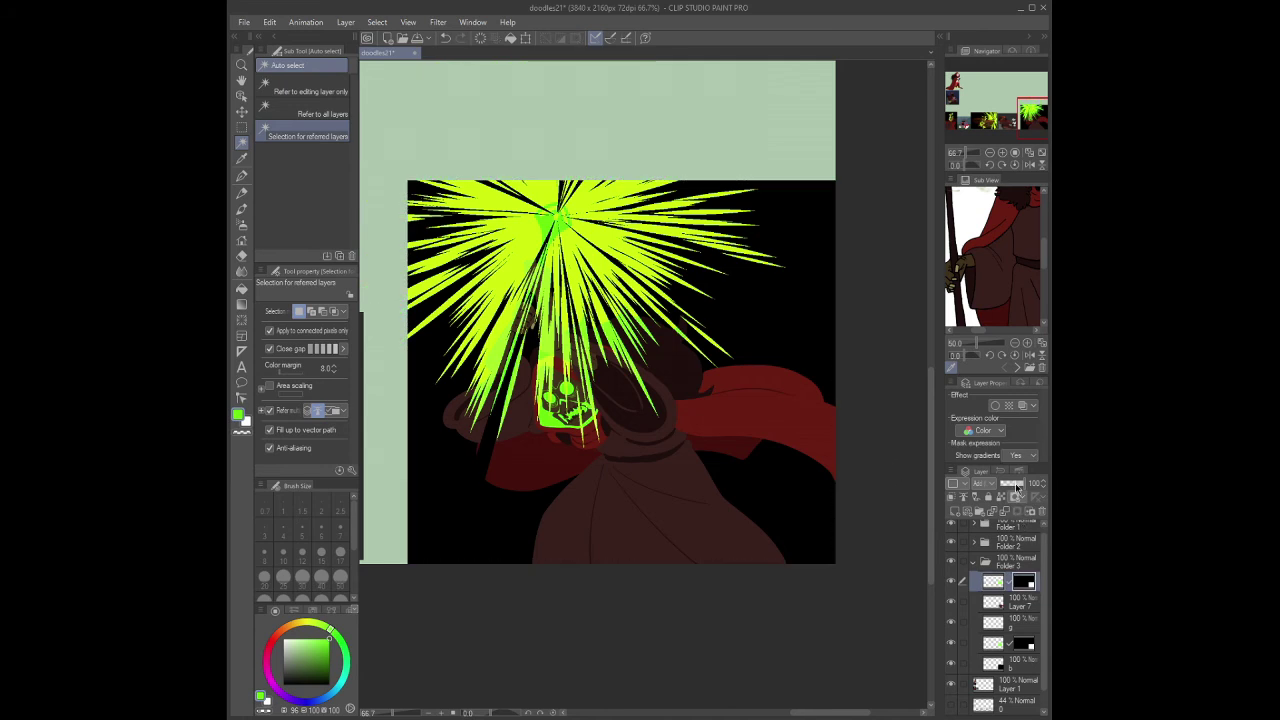
left_click_drag(1017, 487, 1012, 492)
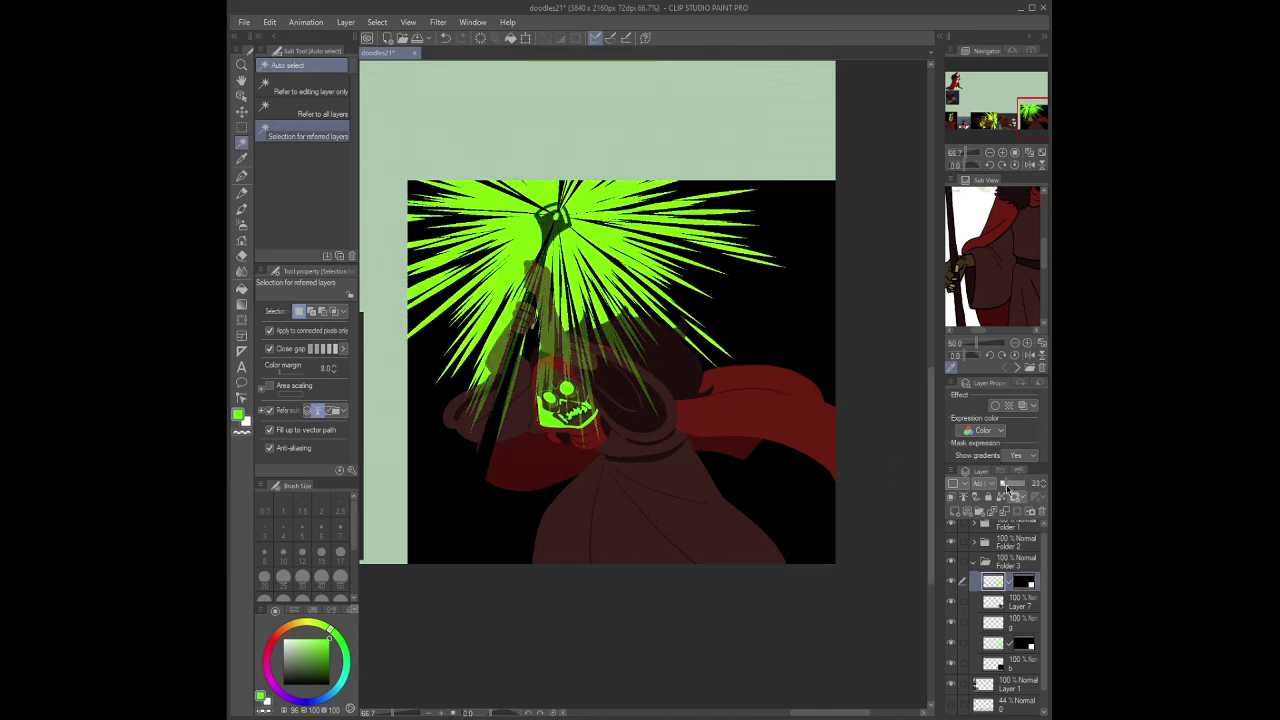
- Add an Overlay layer clipped to Layer 7 and paint green light over the figure with the Turnip pen at size 120
key("ctrl+shift+n")
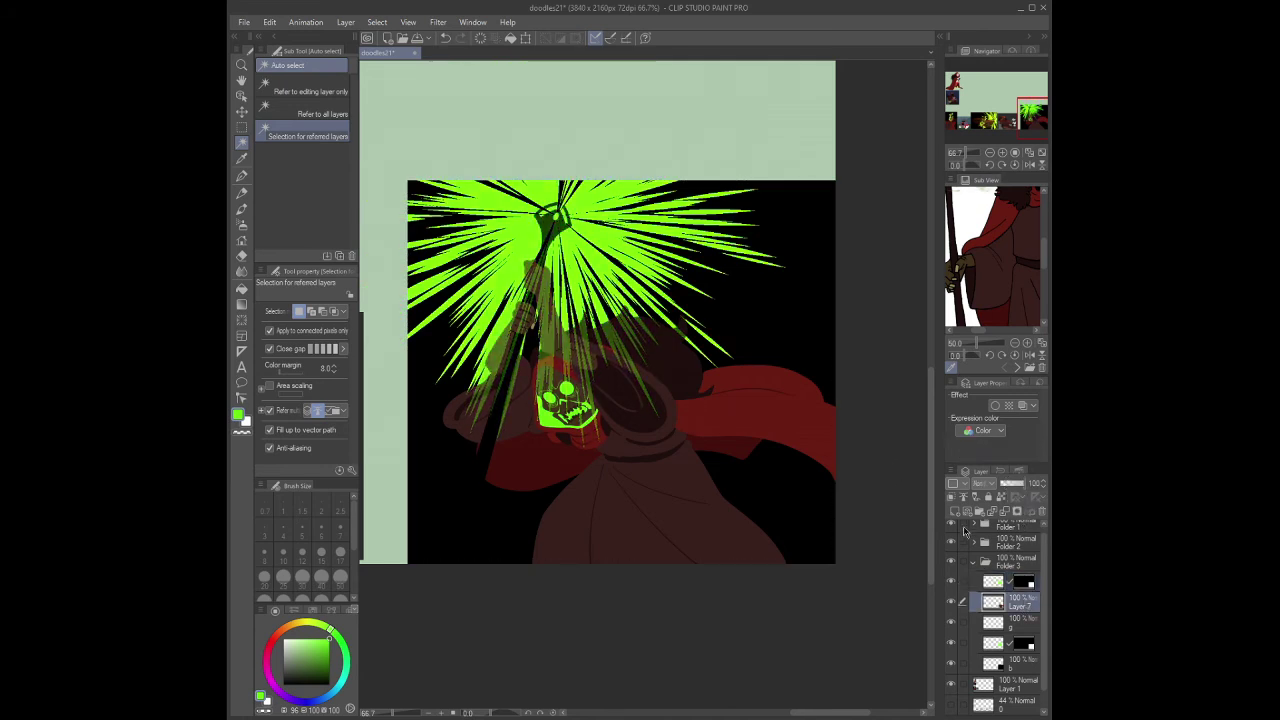
key("p")
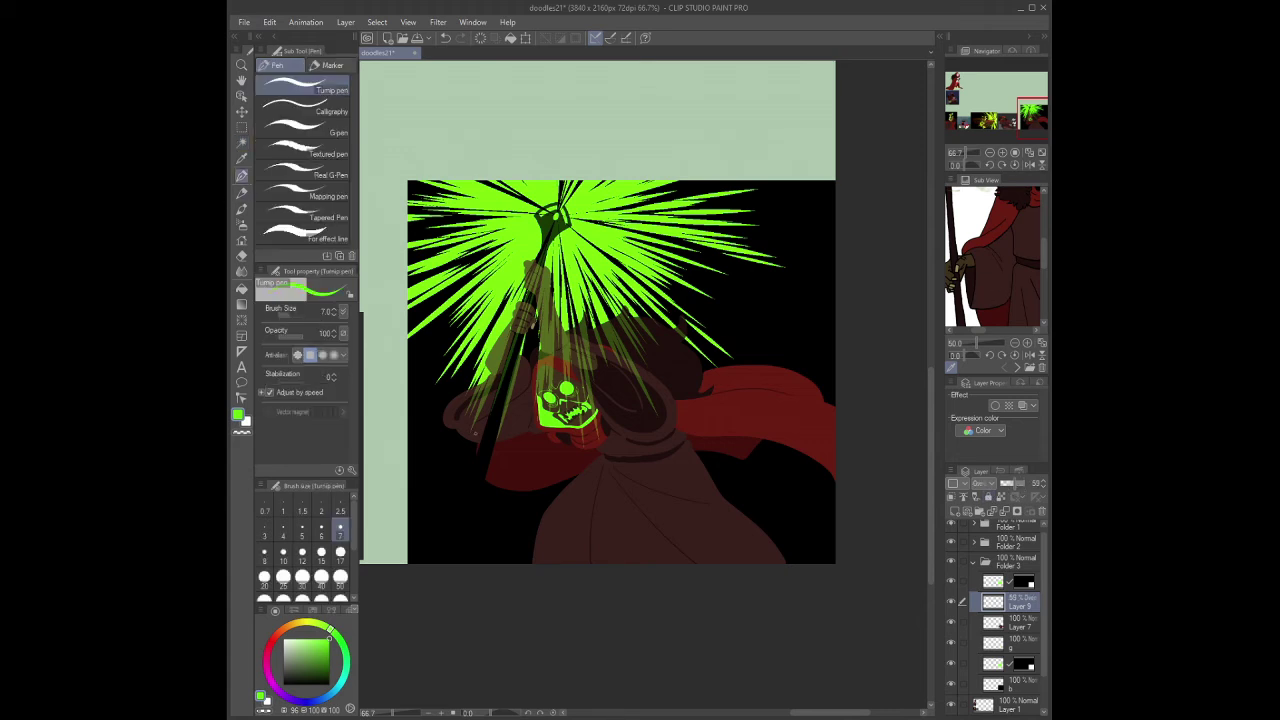
mouse_move(493, 428)
left_mouse_down()
mouse_move(521, 322)
mouse_move(643, 349)
mouse_move(633, 382)
mouse_move(822, 376)
left_mouse_up()
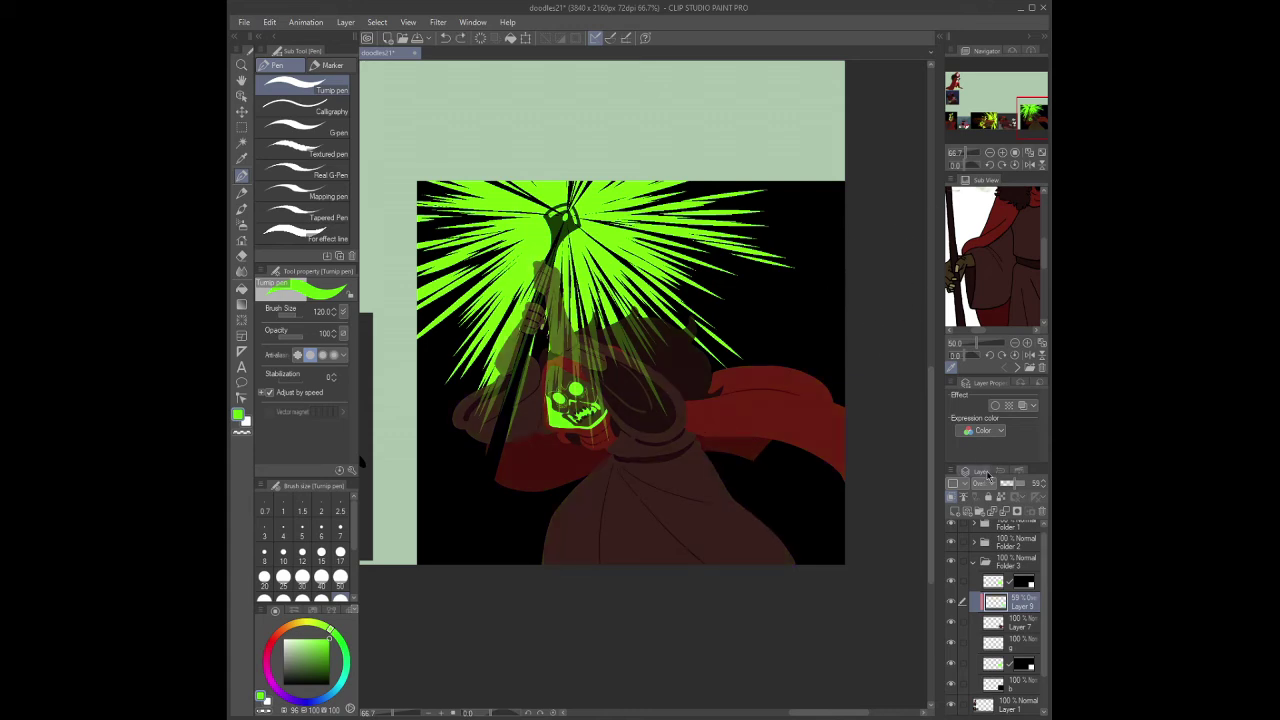
- Duplicate the lower burst layer, blur the copy into a soft glow and set its blending mode to Add
left_click(1012, 664)
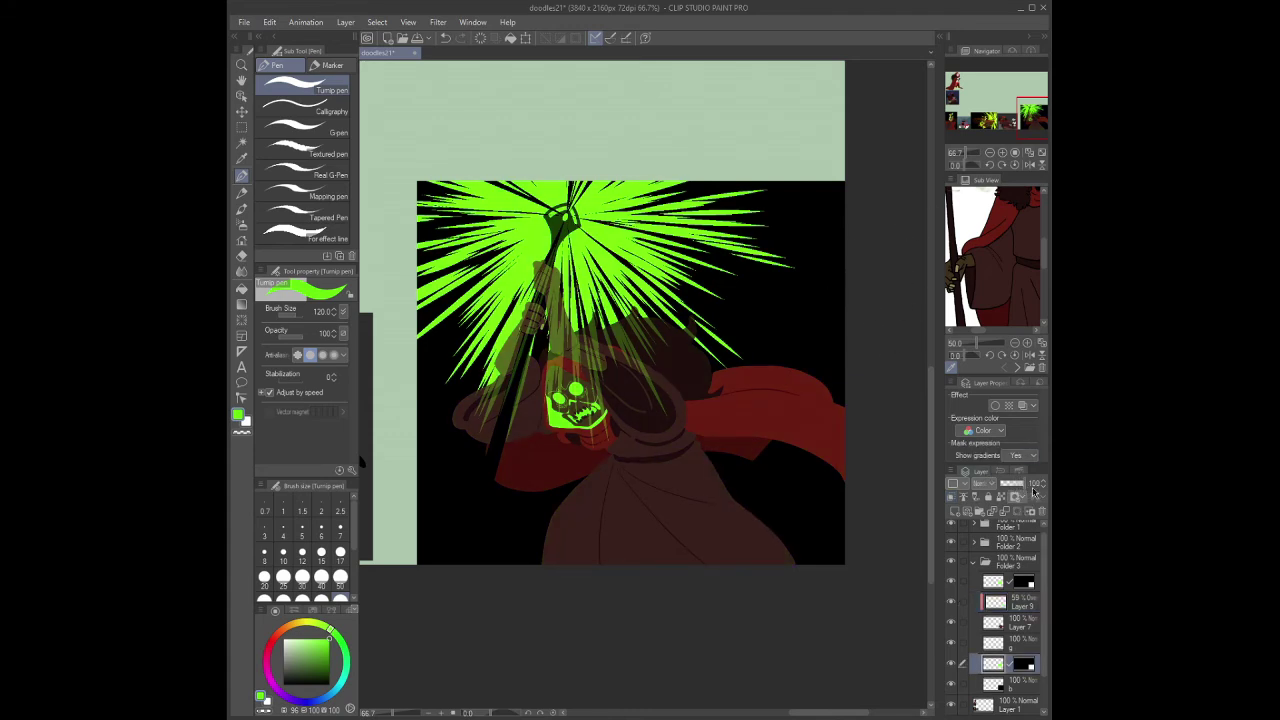
left_click(993, 622, "ctrl")
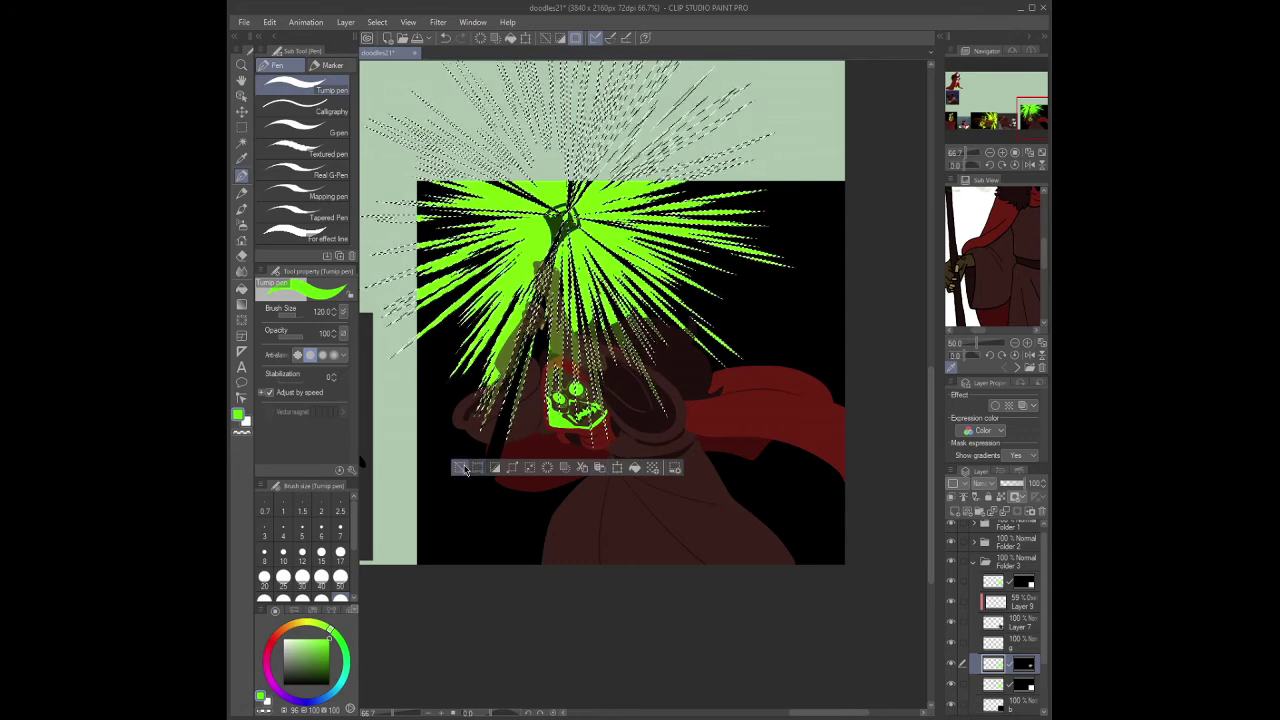
left_click(1001, 652)
key("ctrl+z")
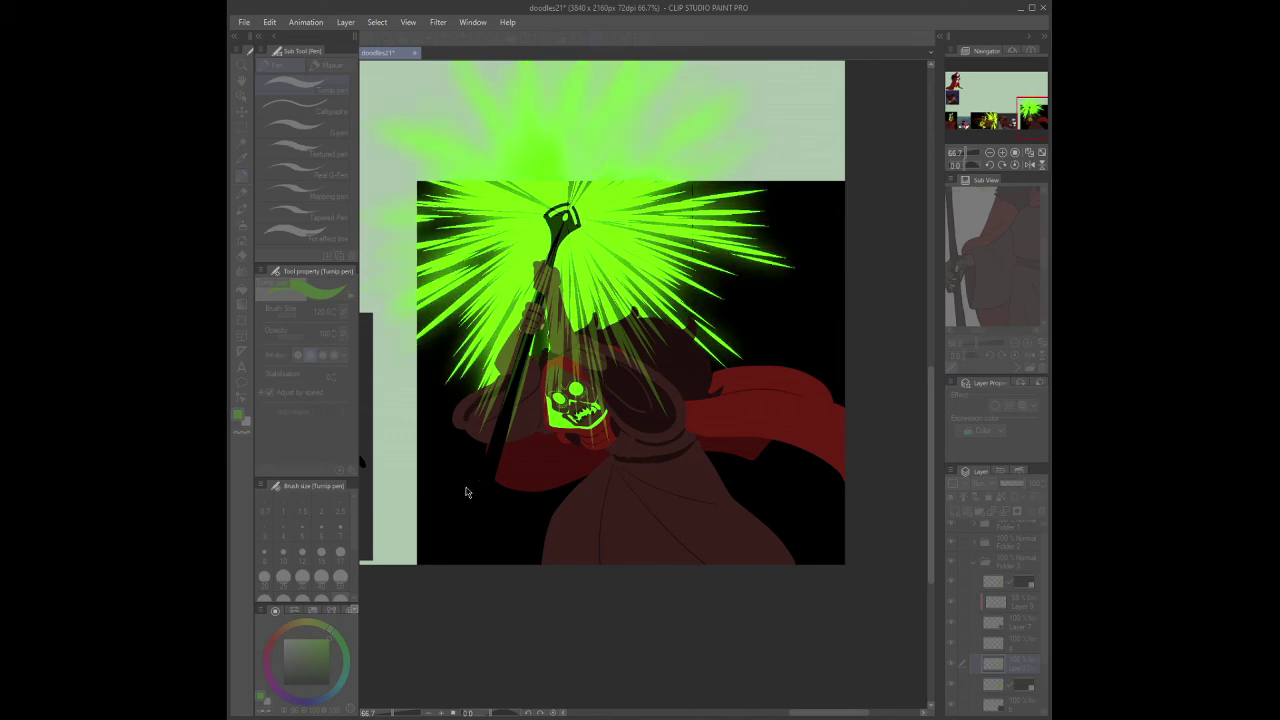
scroll(1010, 483, "down", 10)
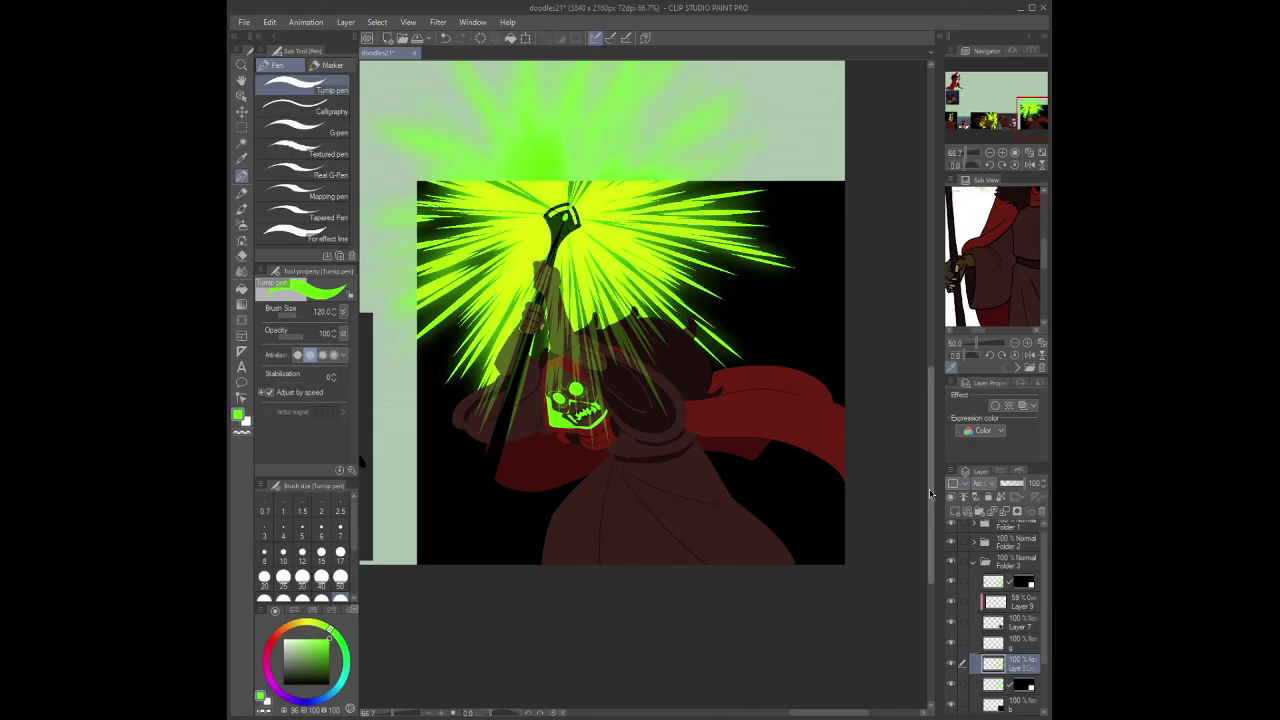
- Mask the blurred burst layer to the black background's area
scroll(1033, 555, "down", 2)
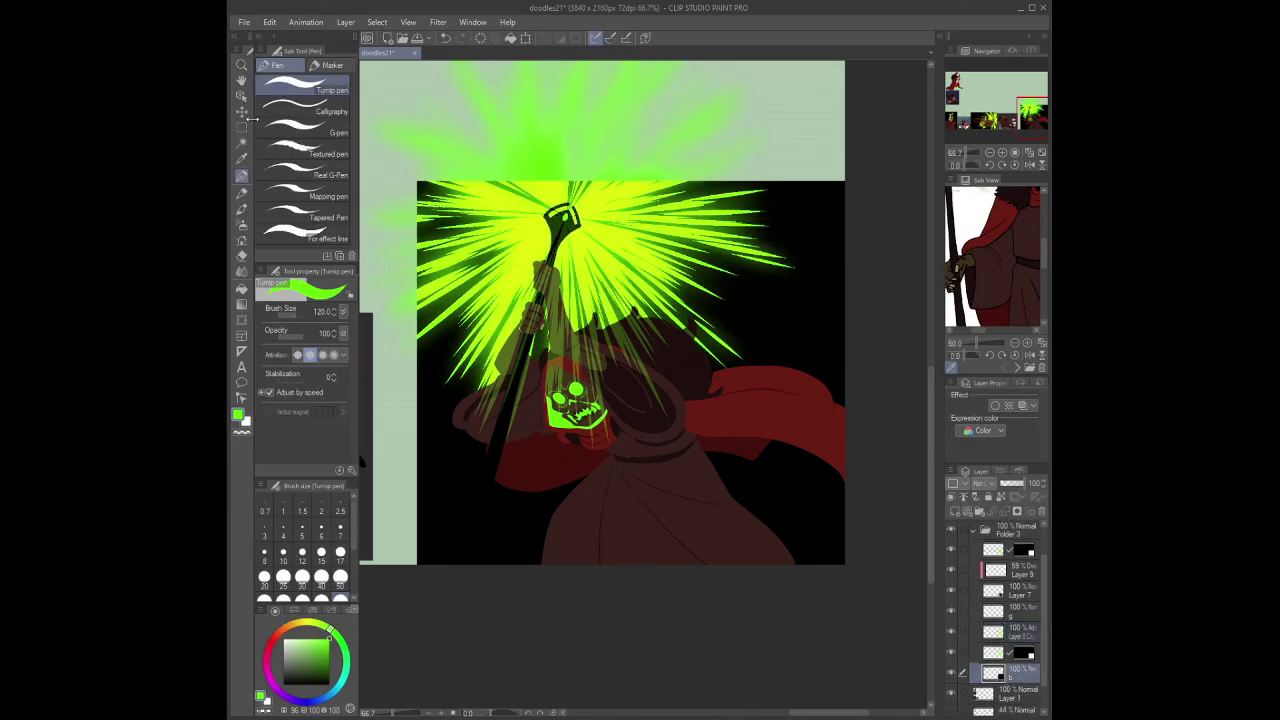
key("w")
left_click(1016, 511)
- Set Layer 9 to Add at 46% opacity and paint green light over the staff's head and the raised hand
left_click(1028, 574)
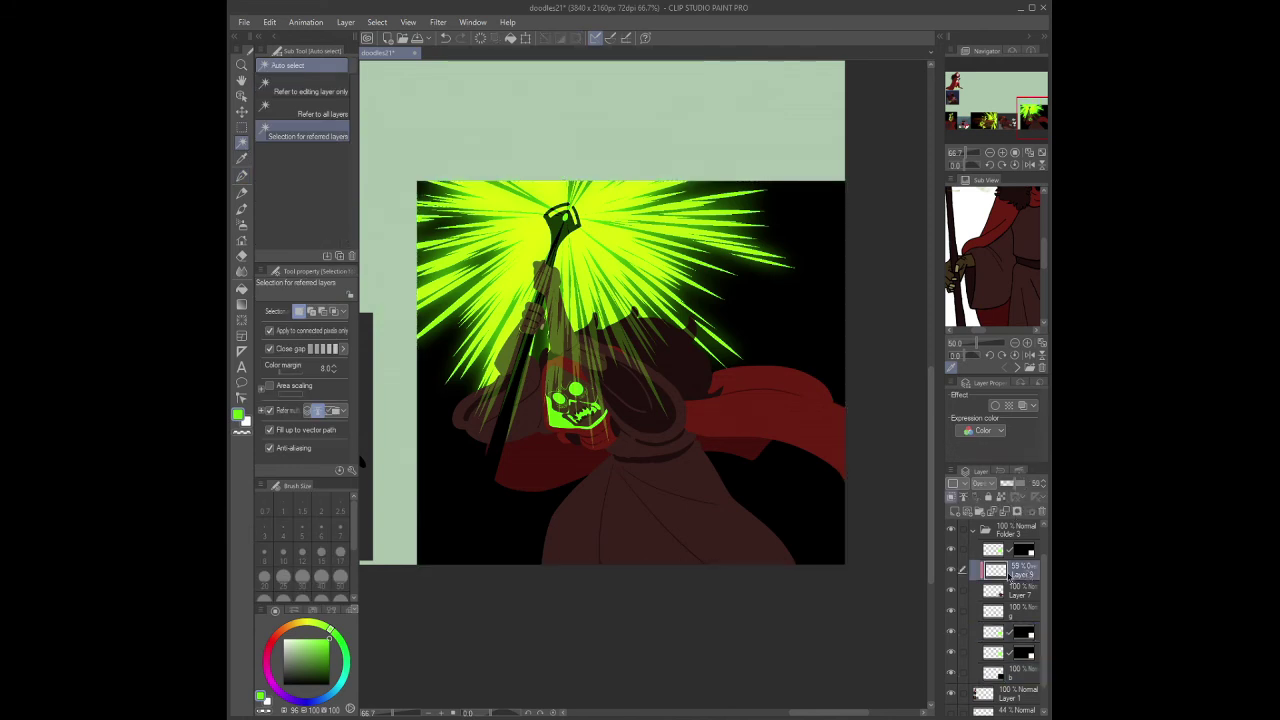
key("p")
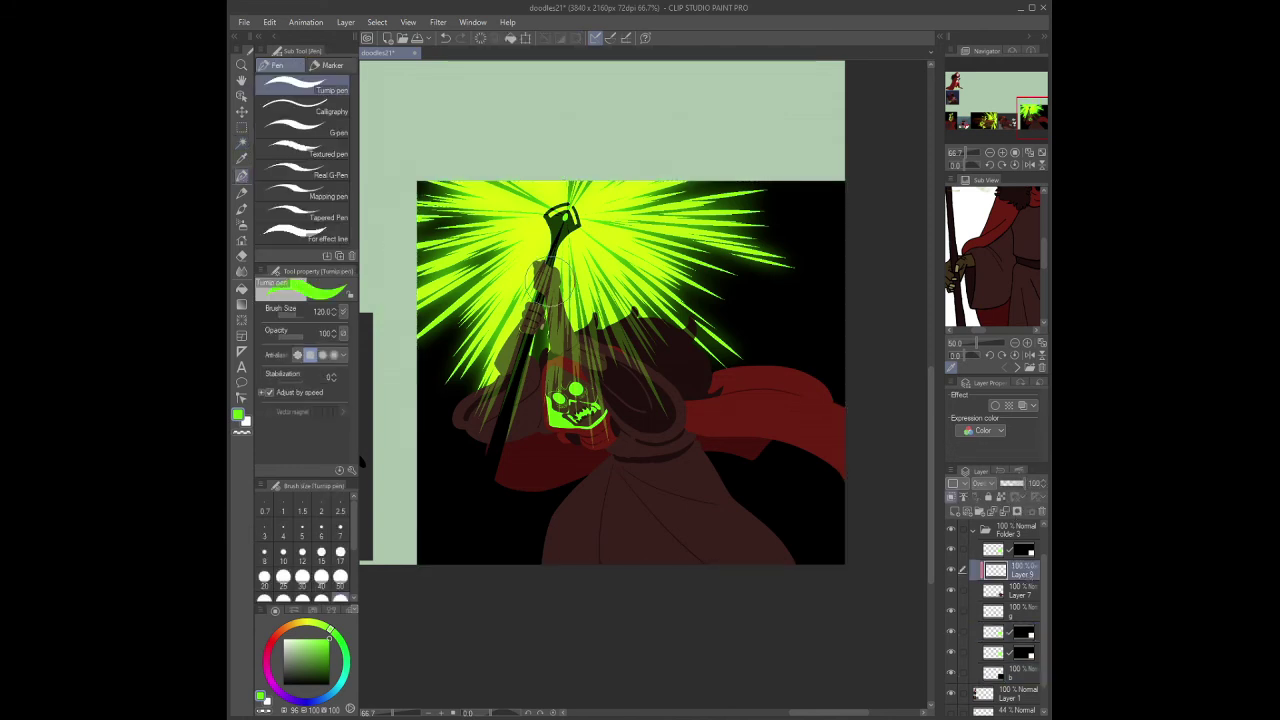
left_click_drag(1033, 483, 1015, 483)
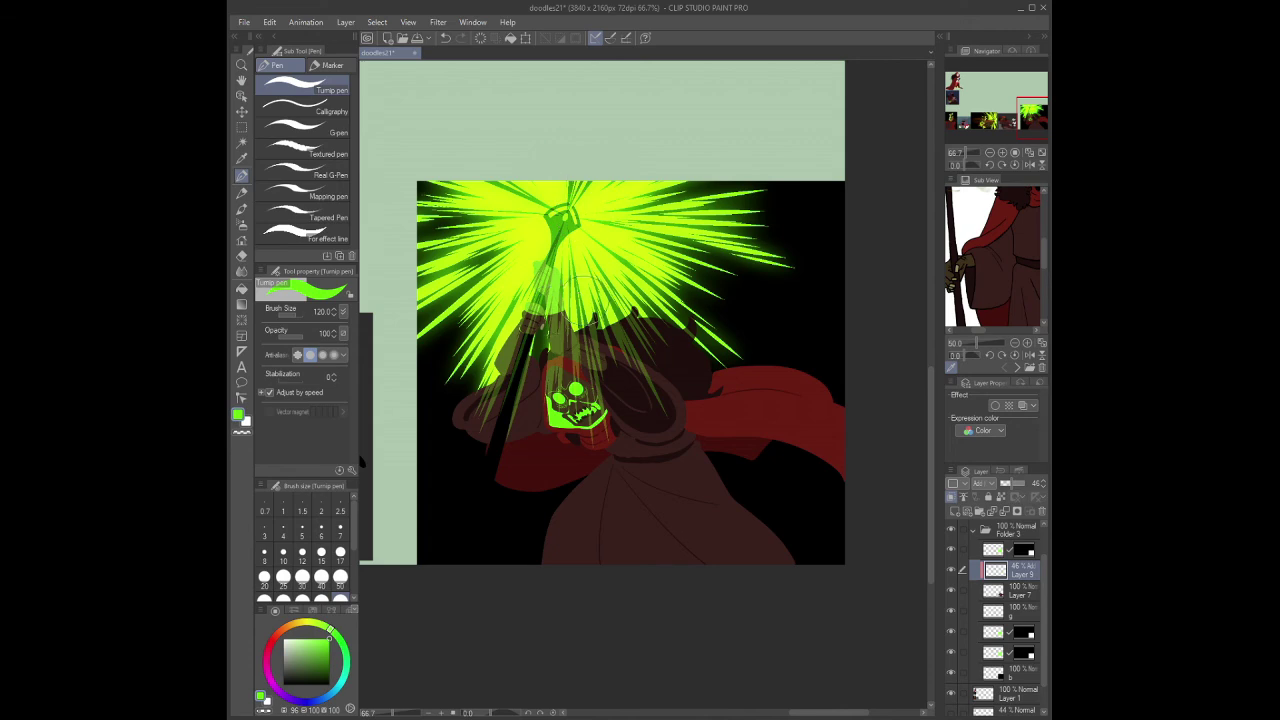
- Set Layer 9's opacity to 33% and paint green light on the staff, raised hand and fur collar with the Turnip pen at size 17
scroll(570, 220, "up", 1)
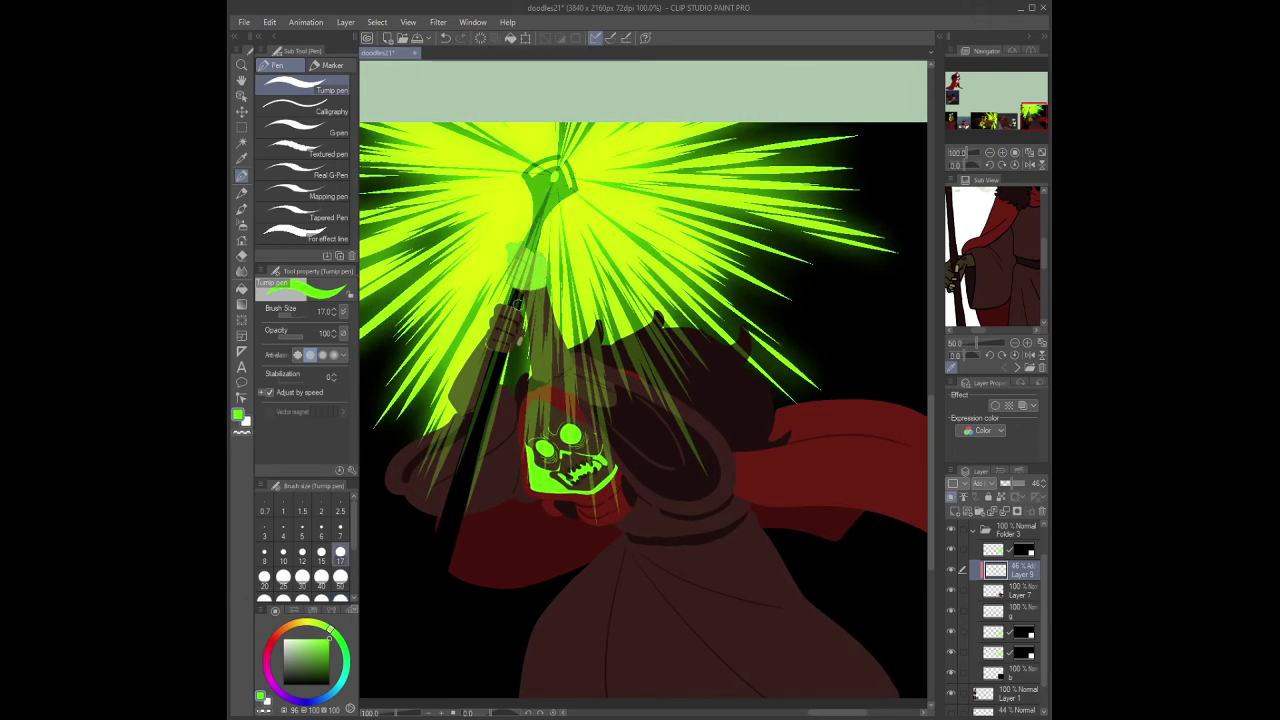
left_click(340, 551)
mouse_move(509, 244)
left_mouse_down()
mouse_move(540, 258)
mouse_move(512, 256)
mouse_move(506, 276)
mouse_move(542, 270)
left_mouse_up()
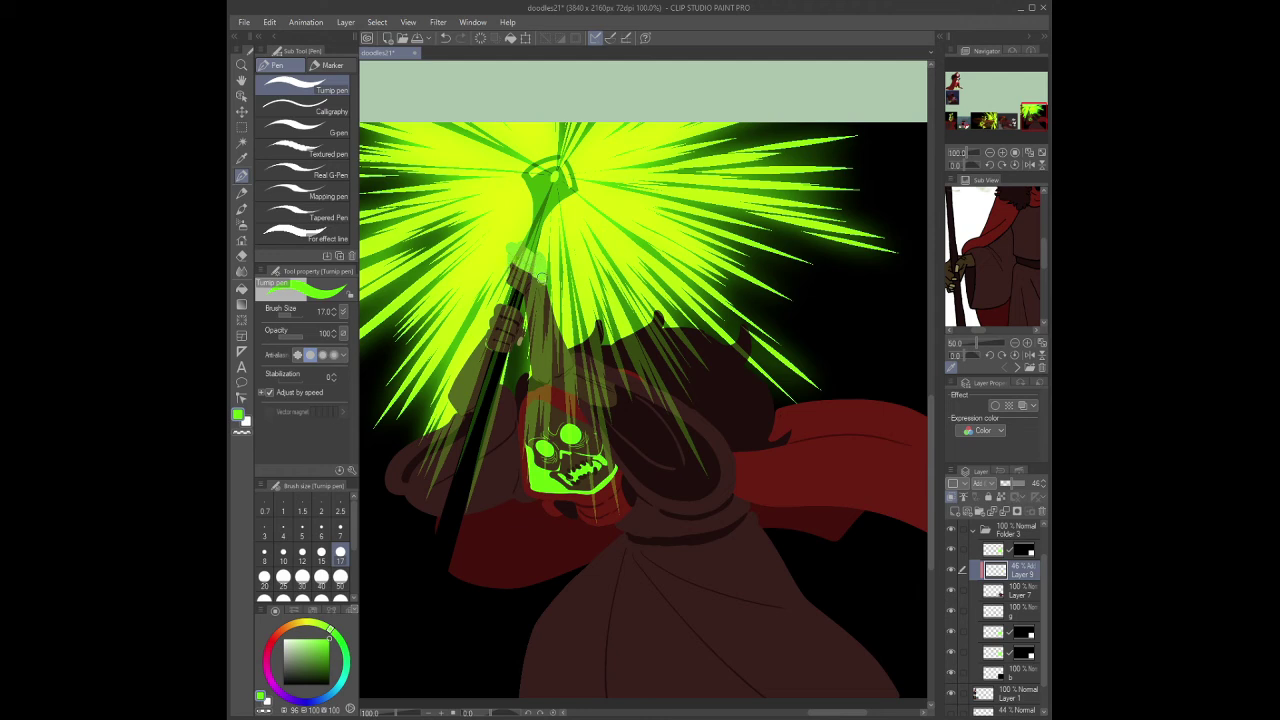
left_click_drag(1012, 484, 1007, 484)
mouse_move(500, 304)
left_mouse_down()
mouse_move(485, 342)
mouse_move(506, 312)
left_mouse_up()
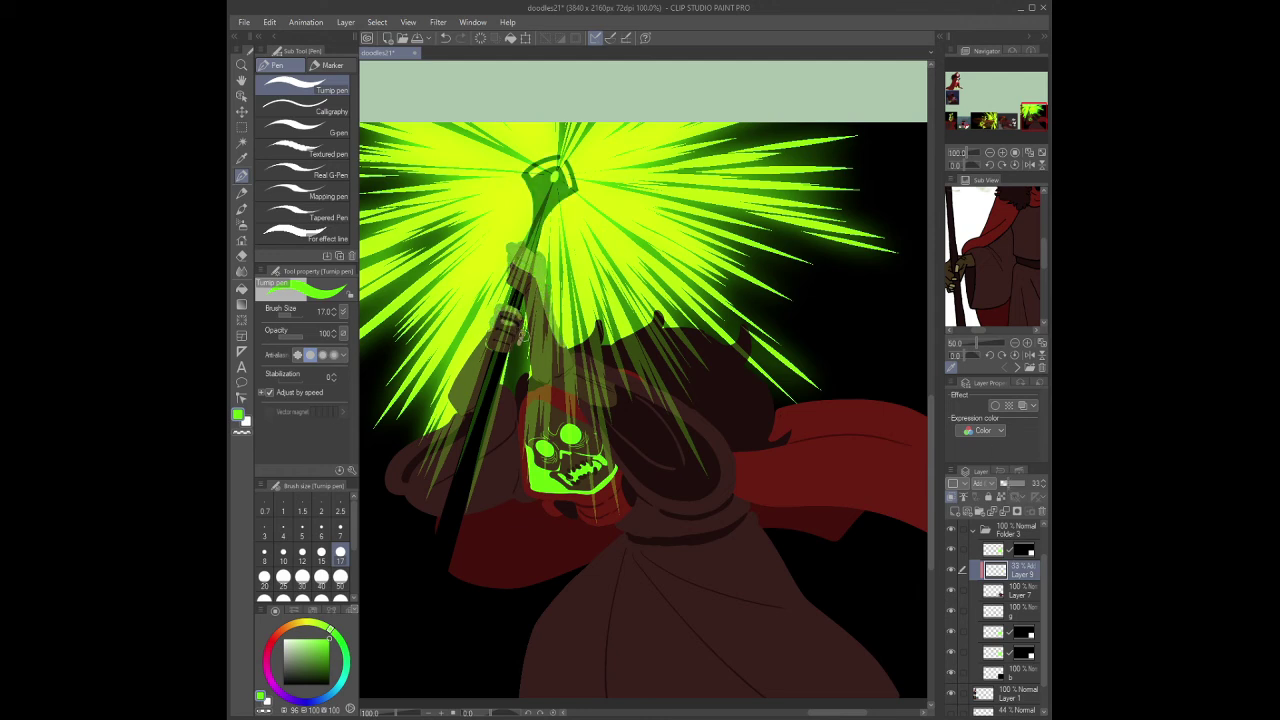
mouse_move(526, 399)
left_mouse_down()
mouse_move(550, 392)
mouse_move(521, 390)
mouse_move(530, 382)
mouse_move(580, 360)
mouse_move(672, 405)
mouse_move(603, 346)
mouse_move(668, 330)
mouse_move(740, 336)
mouse_move(645, 382)
mouse_move(700, 392)
mouse_move(592, 352)
left_mouse_up()
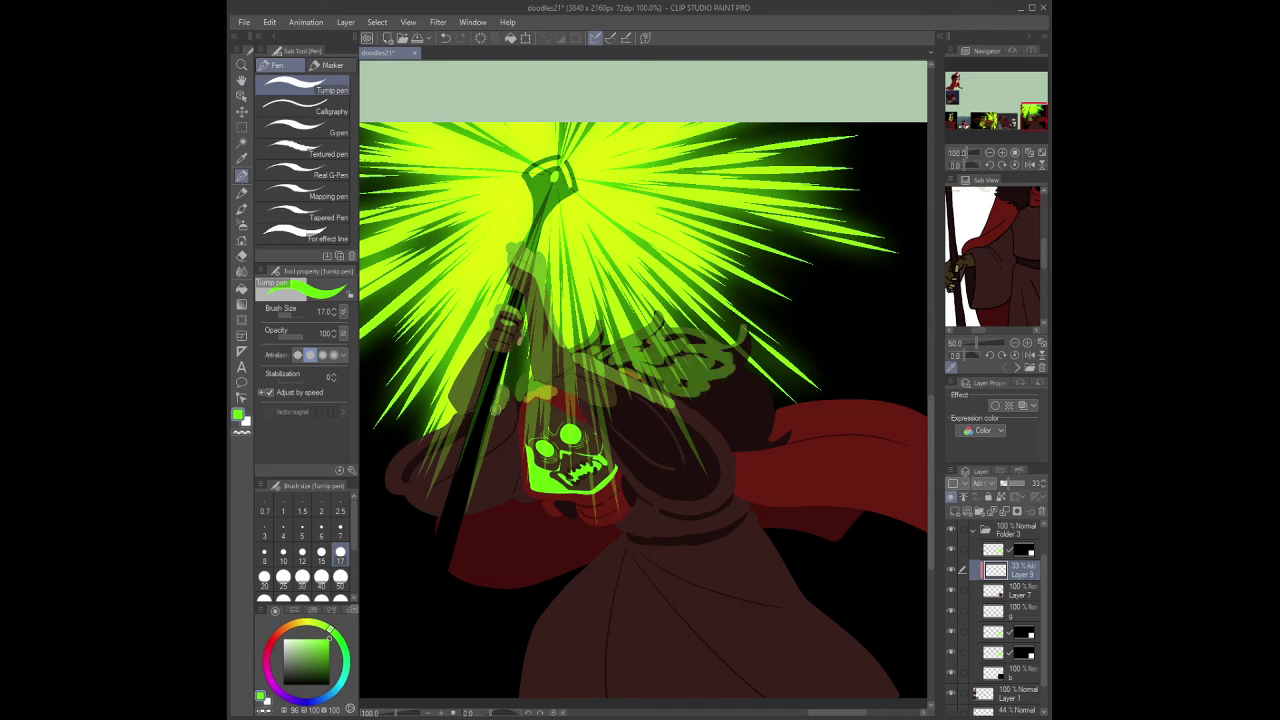
- Paint green light bands along the upper folds of the flowing cape and on the edge of the hood
scroll(631, 409, "down", 2)
mouse_move(631, 409)
left_mouse_down()
mouse_move(758, 399)
mouse_move(852, 418)
left_mouse_up()
mouse_move(638, 418)
left_mouse_down()
mouse_move(853, 419)
mouse_move(711, 407)
mouse_move(845, 415)
left_mouse_up()
key("e")
key("p")
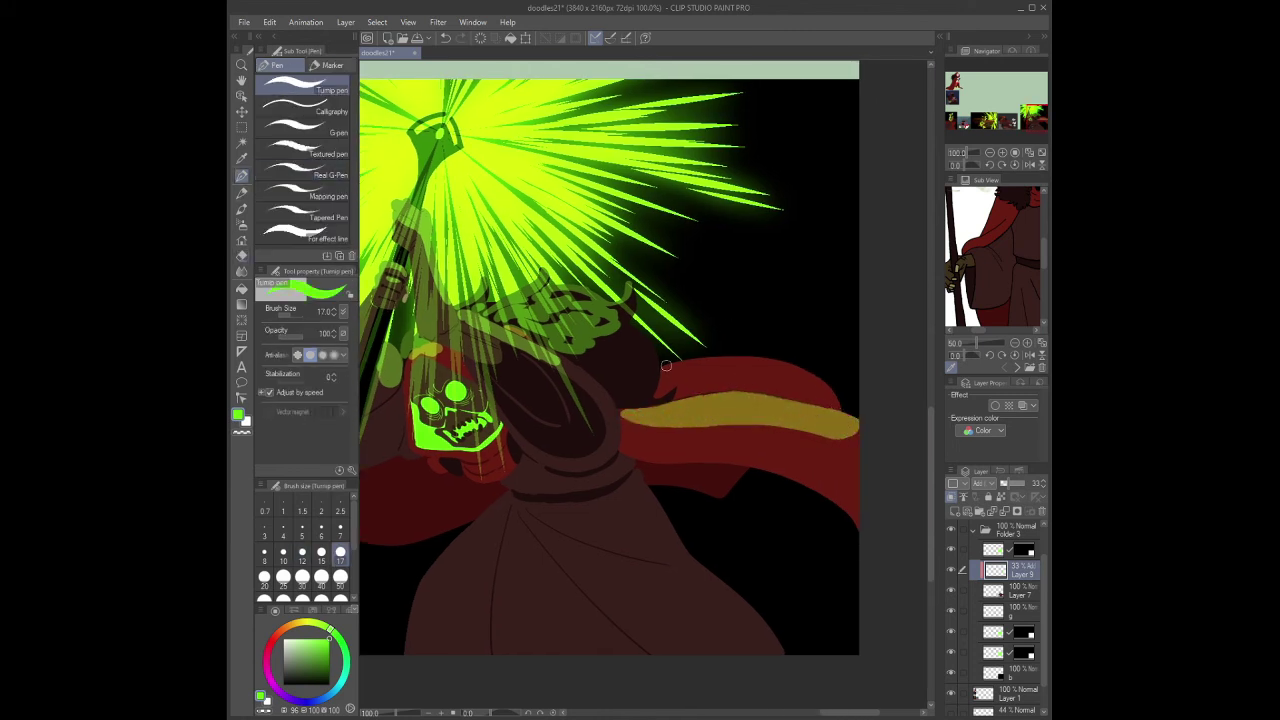
mouse_move(662, 368)
left_mouse_down()
mouse_move(735, 356)
mouse_move(673, 369)
mouse_move(808, 376)
mouse_move(667, 369)
mouse_move(825, 380)
left_mouse_up()
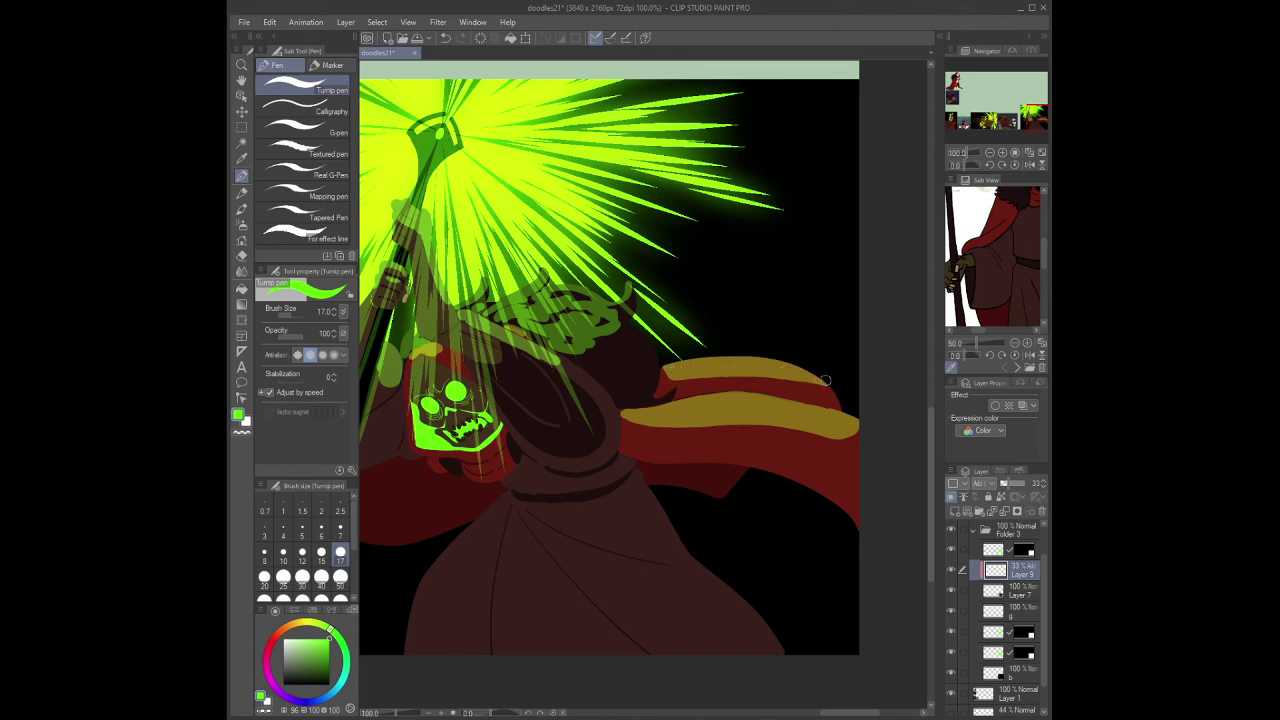
left_click_drag(1032, 128, 700, 300)
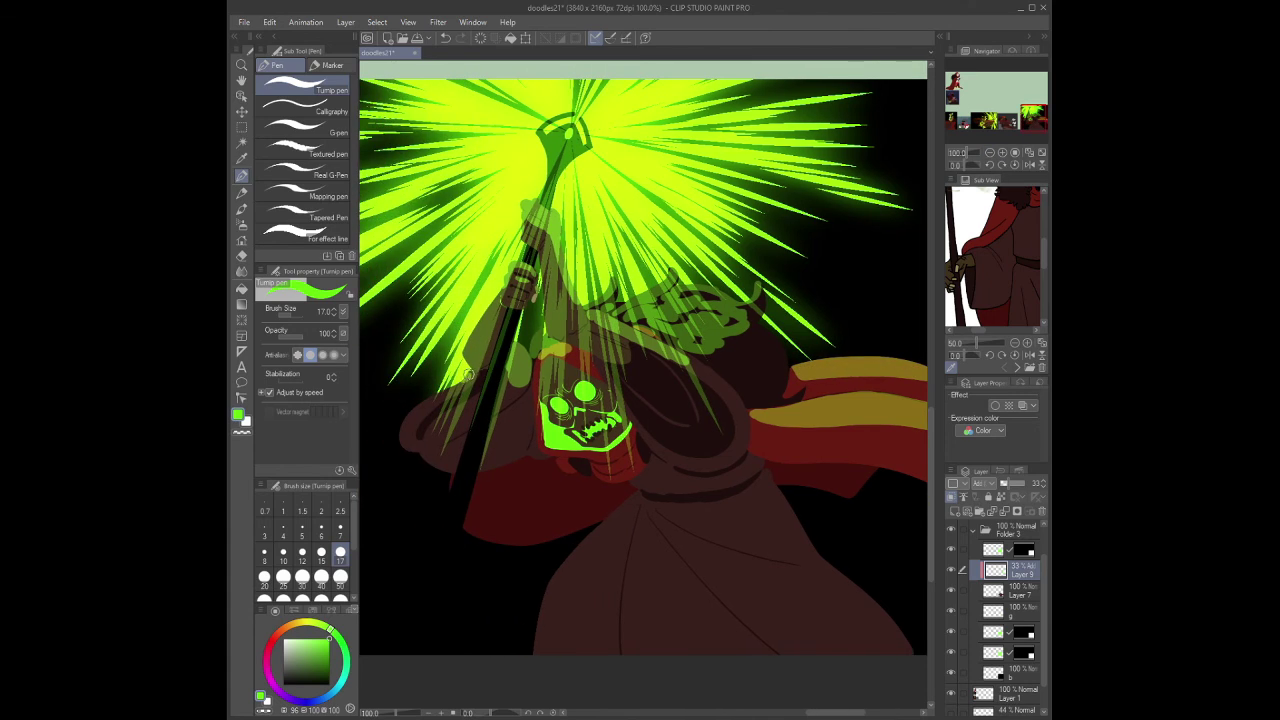
left_click_drag(544, 349, 574, 351)
left_click(302, 533)
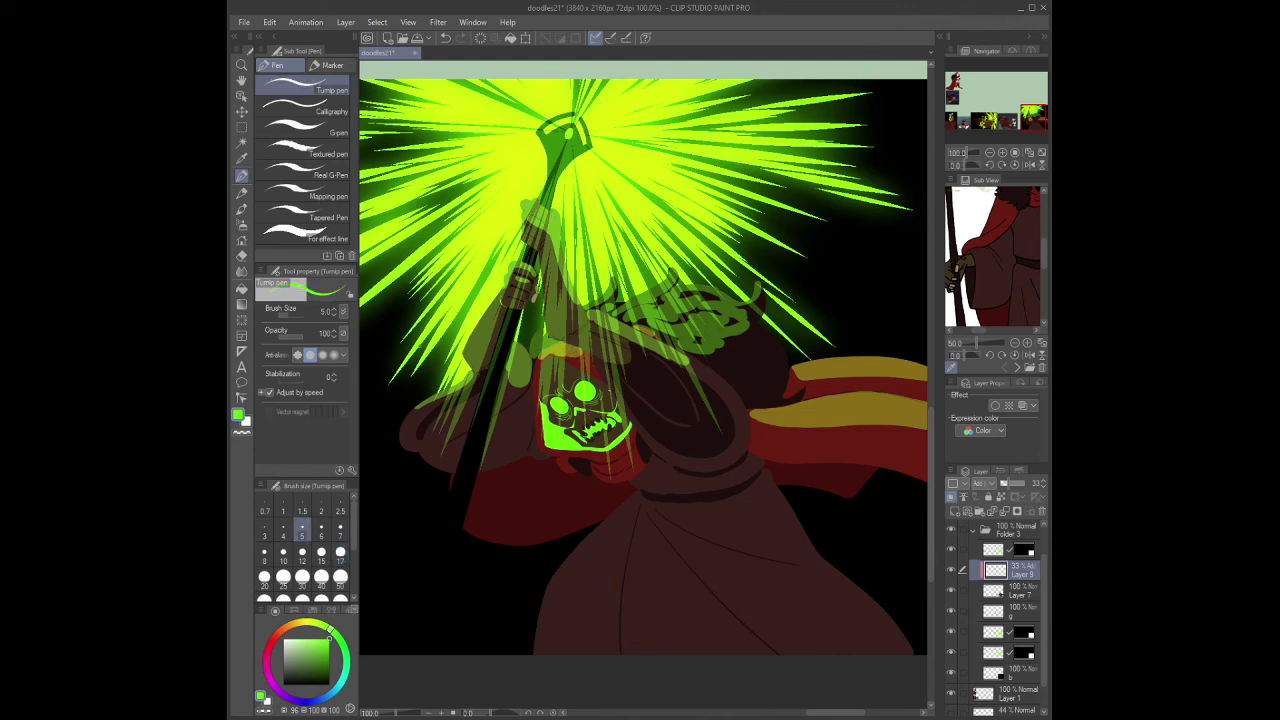
- Add a layer clipped to Layer 7, darken the figure's lower part with a black Foreground to transparent gradient and set the layer to 77% opacity
left_click(246, 421)
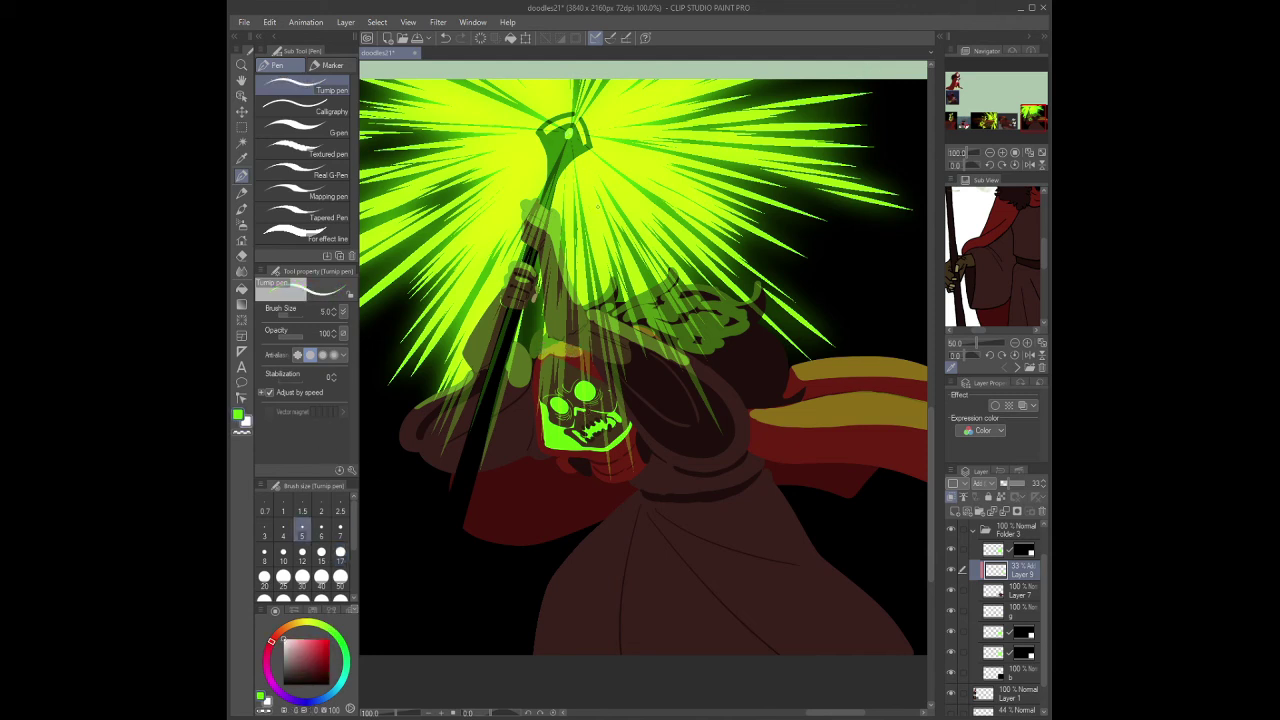
left_click(989, 152)
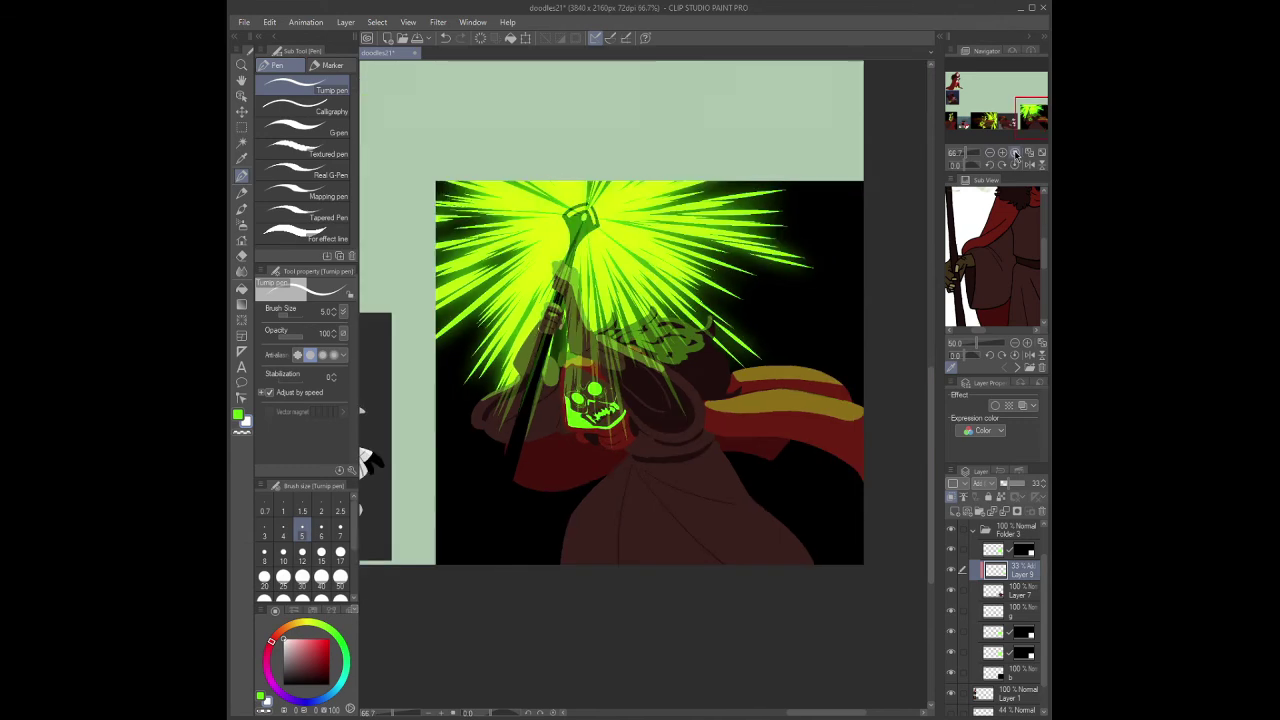
left_click(1020, 596)
left_click(955, 511)
left_click(241, 303)
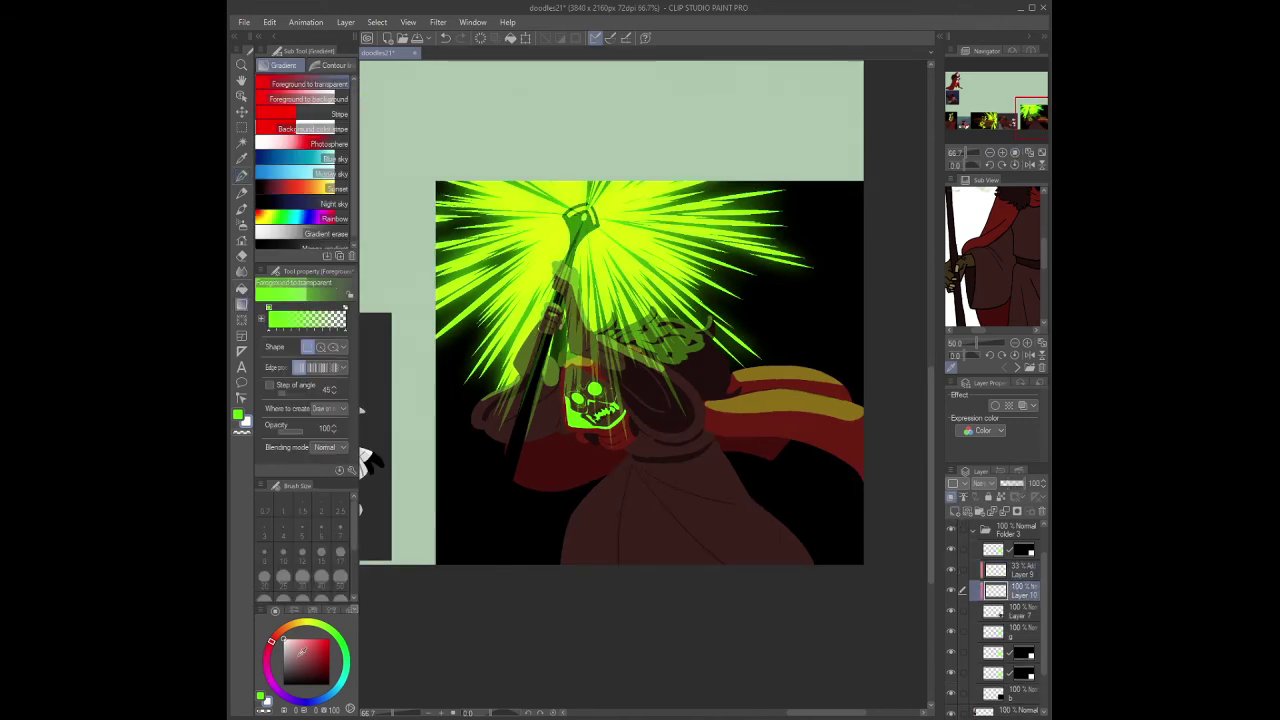
mouse_move(705, 385)
left_mouse_down()
mouse_move(810, 640)
mouse_move(766, 357)
left_mouse_up()
key("x")
left_click_drag(1025, 489, 1018, 490)
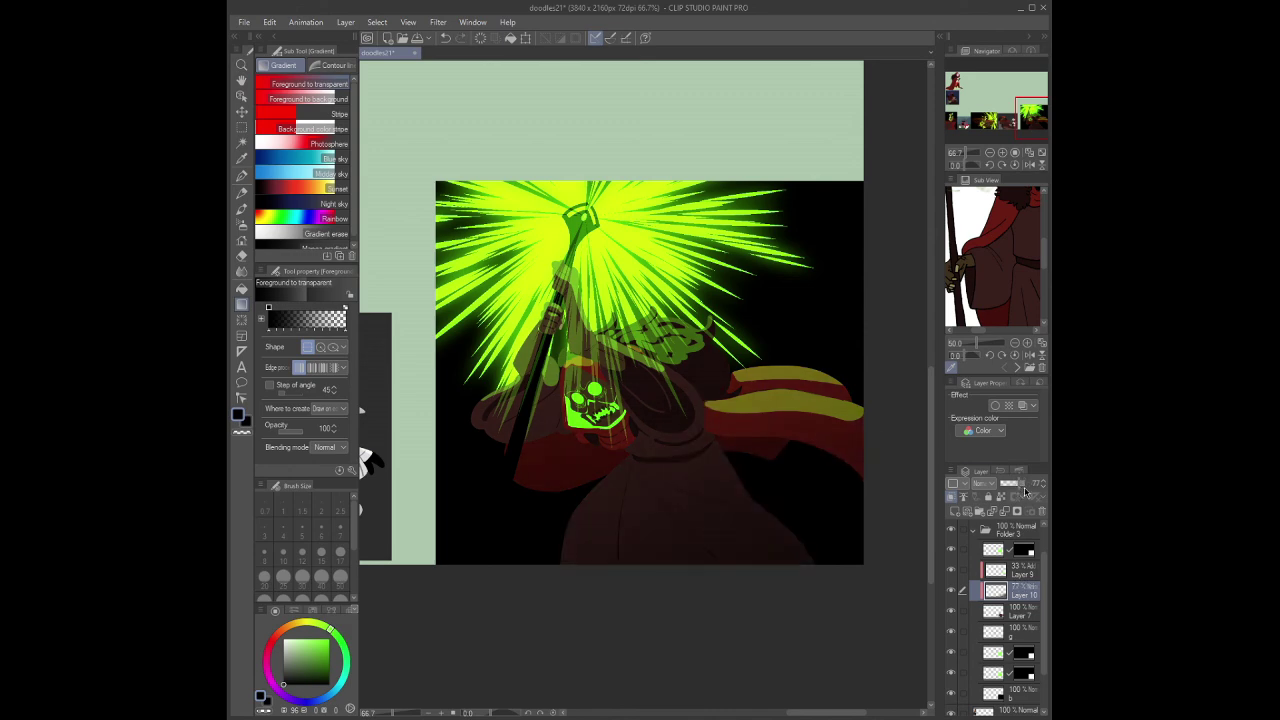
left_click(952, 632)
left_click(952, 632)
left_click(1020, 636)
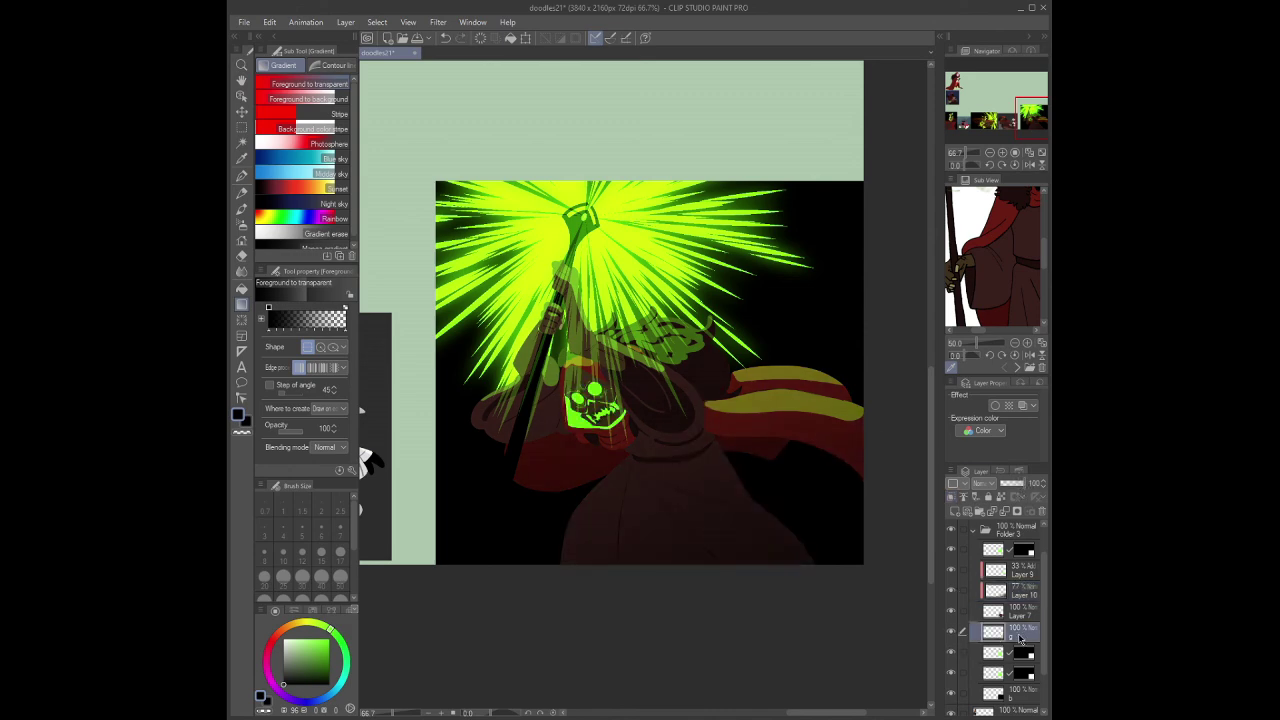
scroll(605, 438, "up", 1)
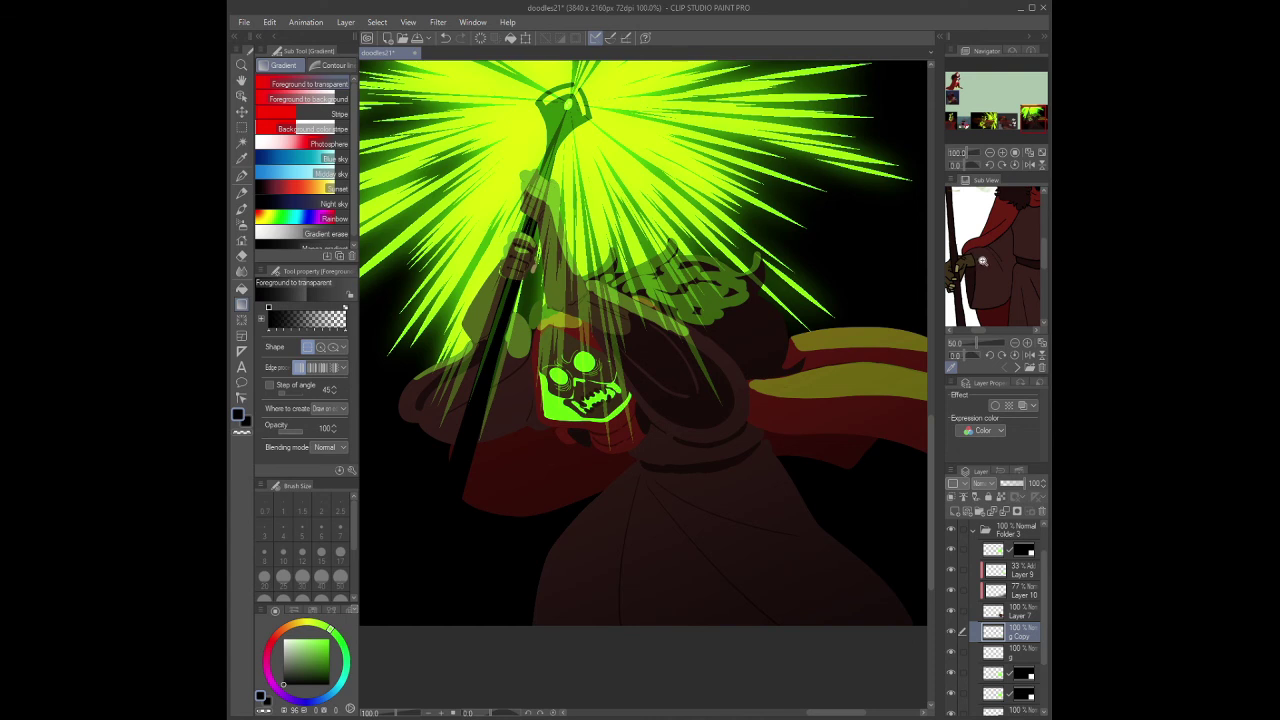
- Choose the Turnip pen at size 12 and add a new unclipped layer directly above Layer 9
left_click(241, 175)
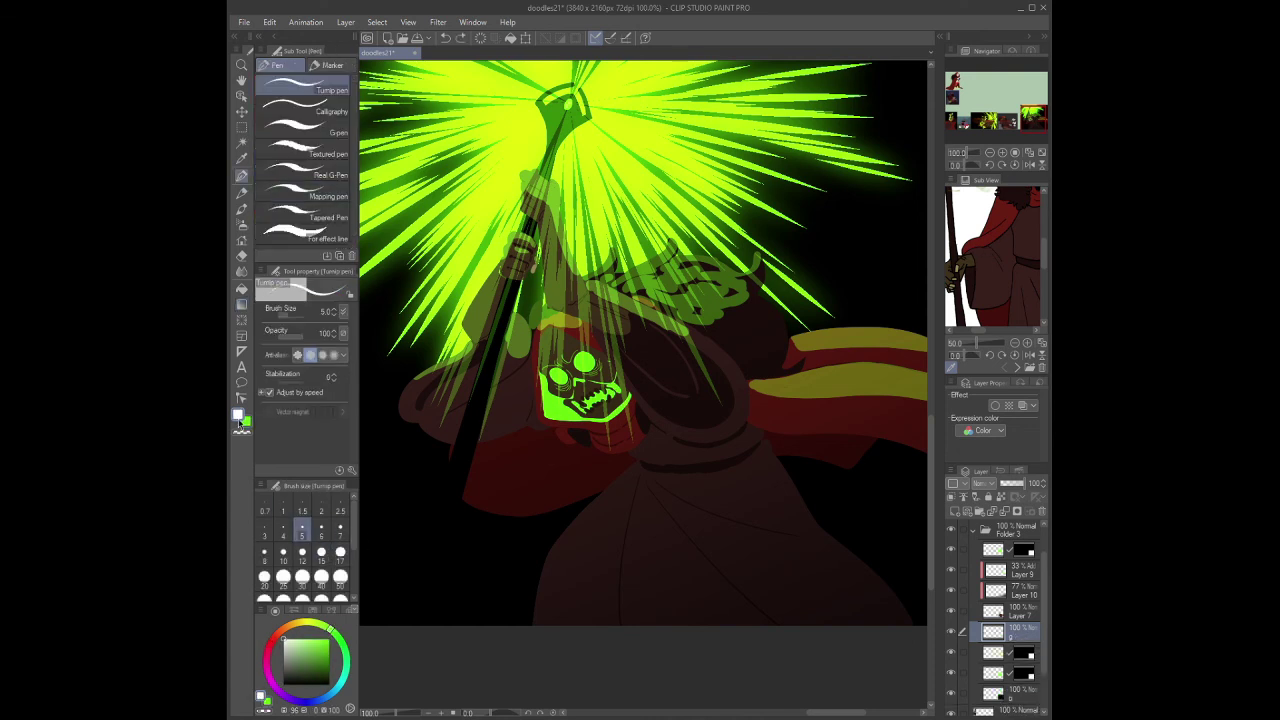
left_click(302, 551)
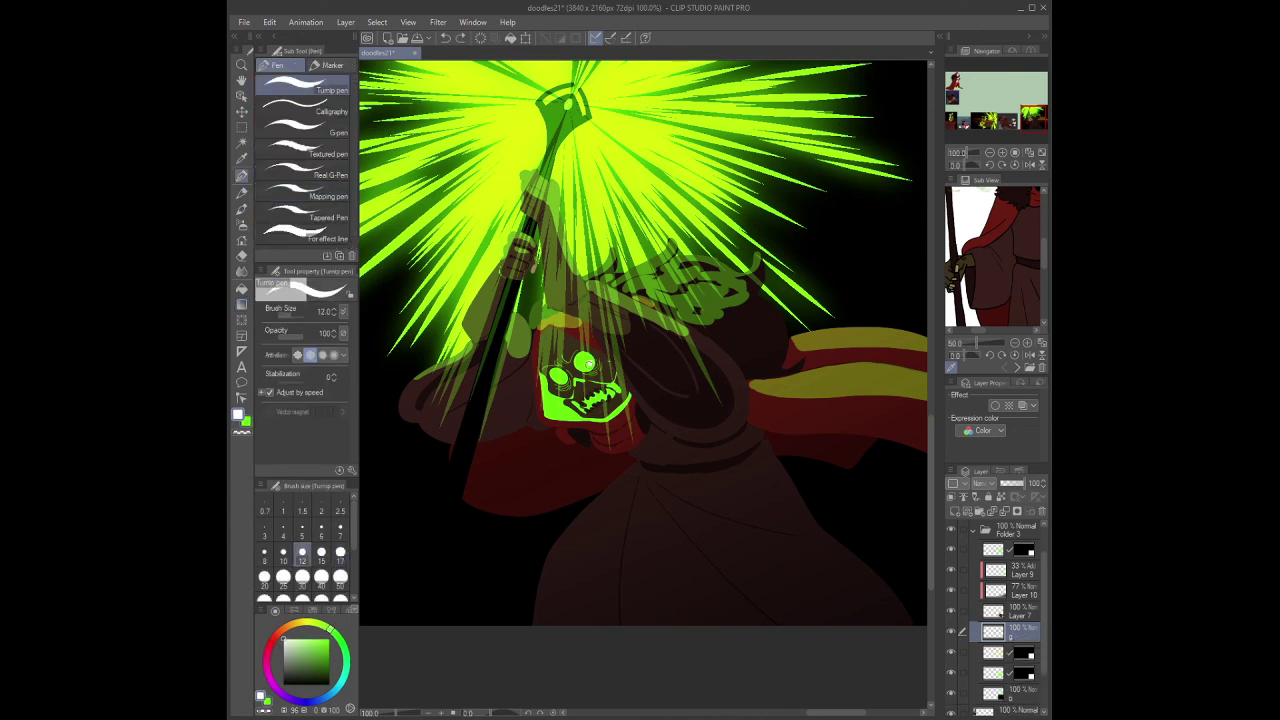
left_click_drag(562, 373, 553, 383)
key("ctrl+z")
left_click(999, 152)
left_click(1008, 612)
left_click(954, 511)
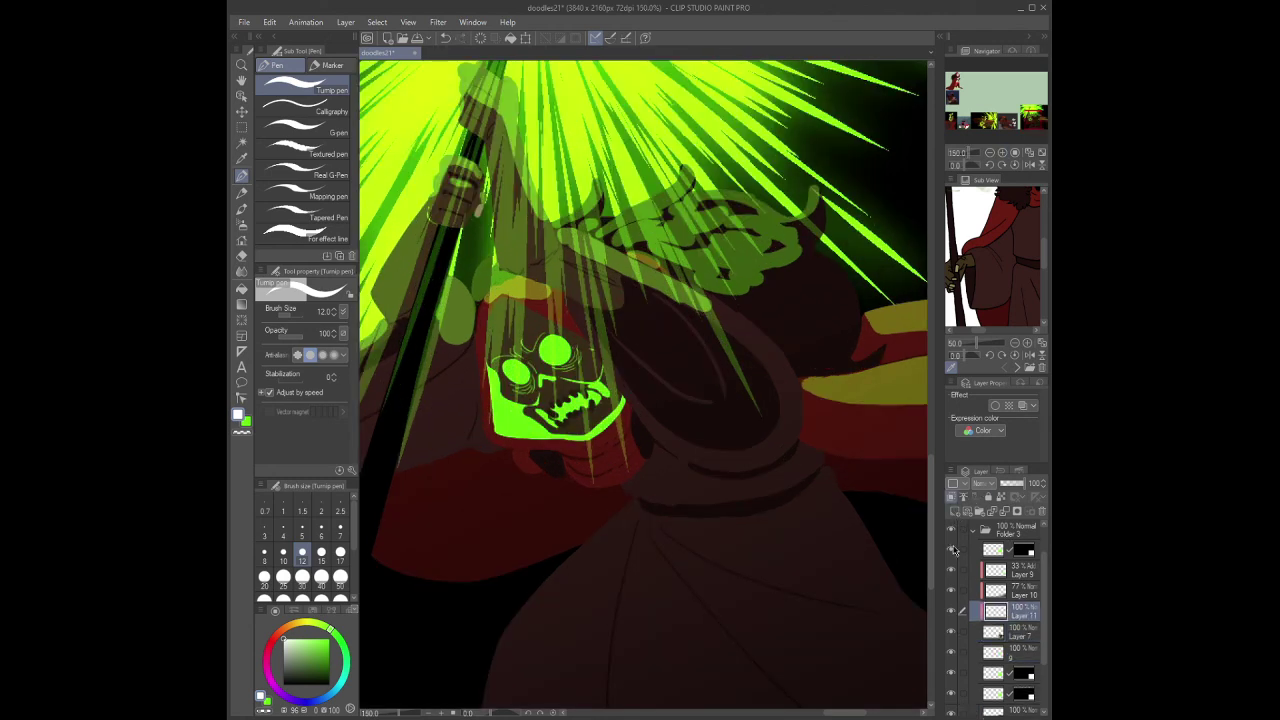
left_click_drag(1014, 612, 1020, 570)
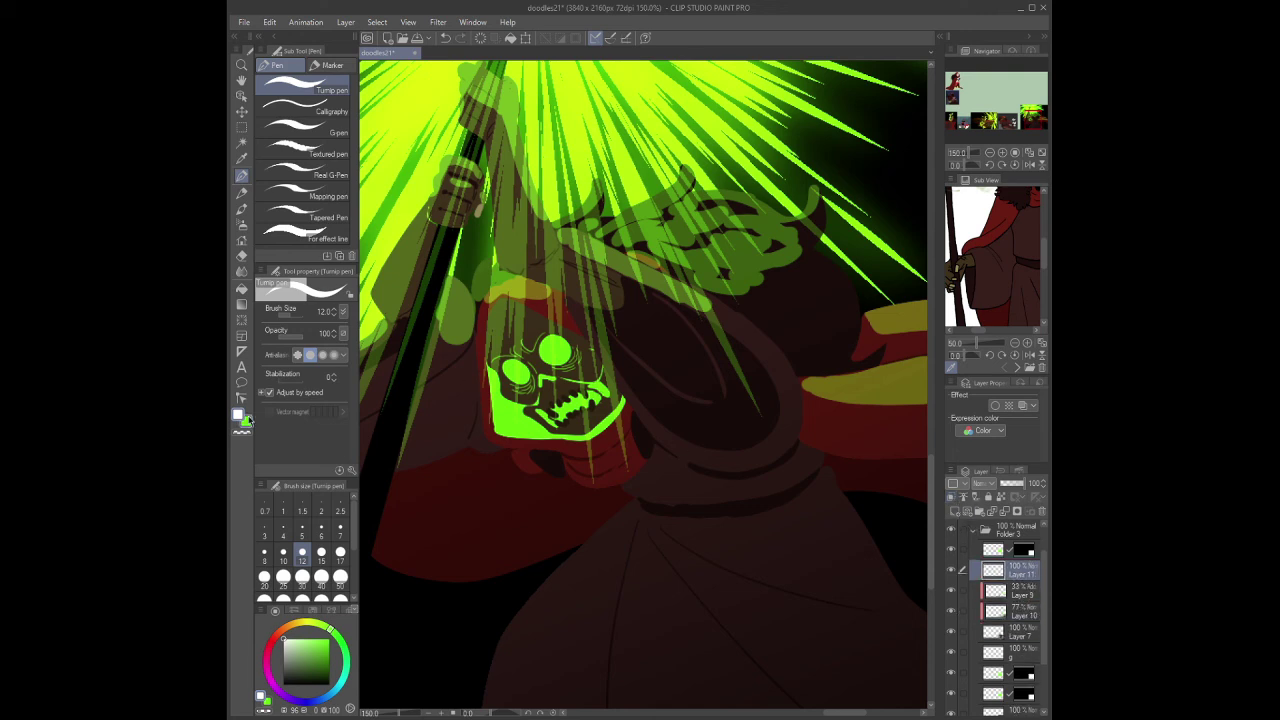
- Switch the drawing color to green and set Layer 11 to Add at 82% opacity
left_click(247, 421)
key("bracketright")
key("bracketright")
left_click(1015, 484)
left_click_drag(1015, 484, 1024, 484)
- Paint glowing green drips running from the skull's eye sockets and droplets falling below its jaw, using pen sizes 12 and 17
key("bracketleft")
key("bracketleft")
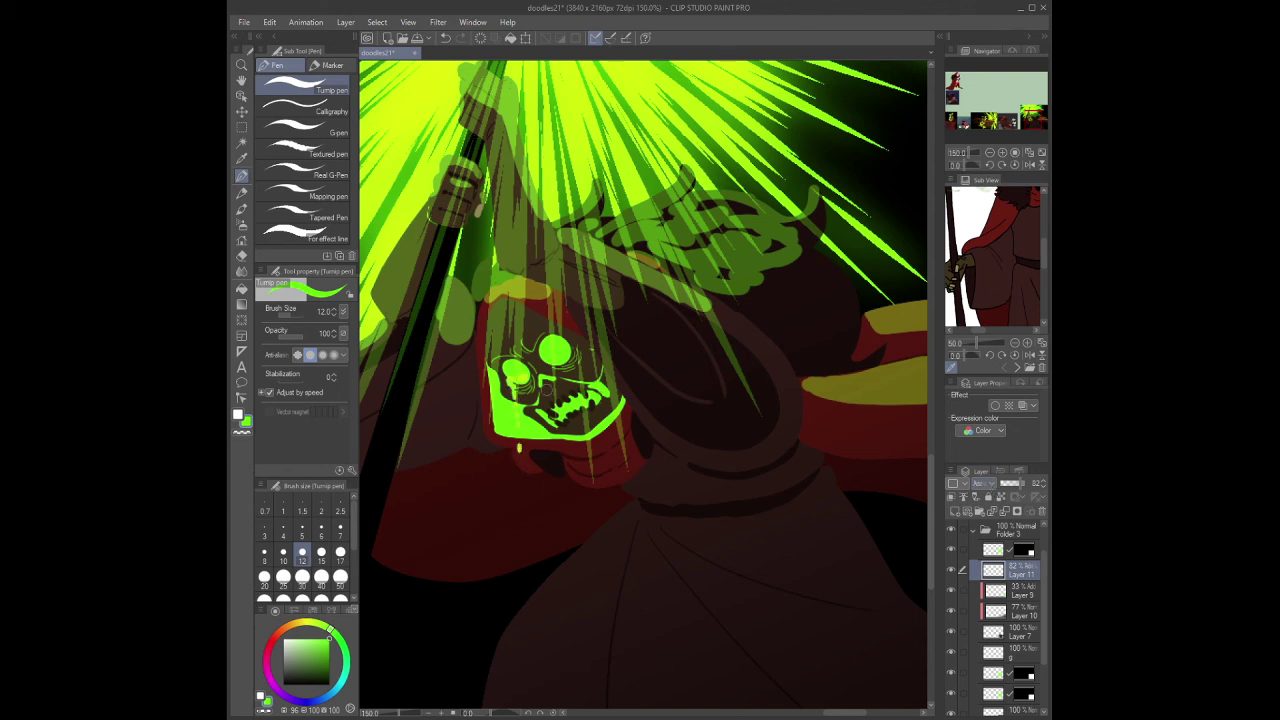
key("bracketright")
key("bracketright")
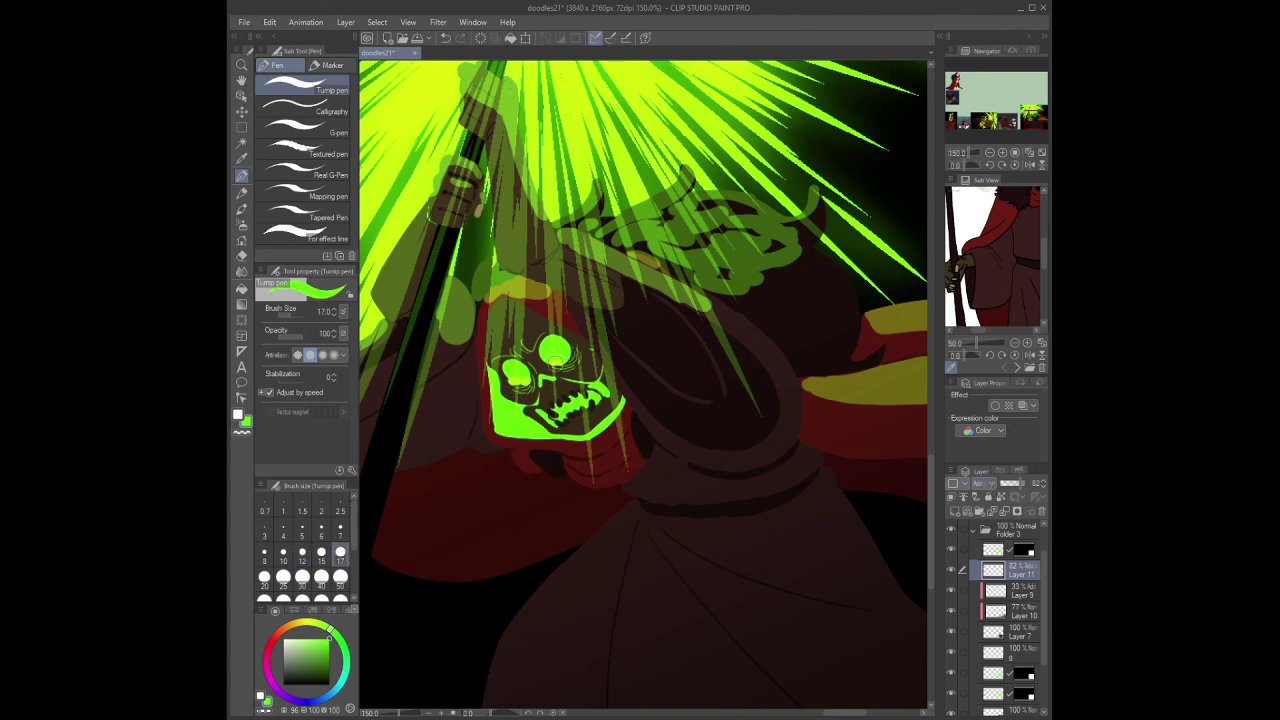
key("bracketleft")
key("bracketleft")
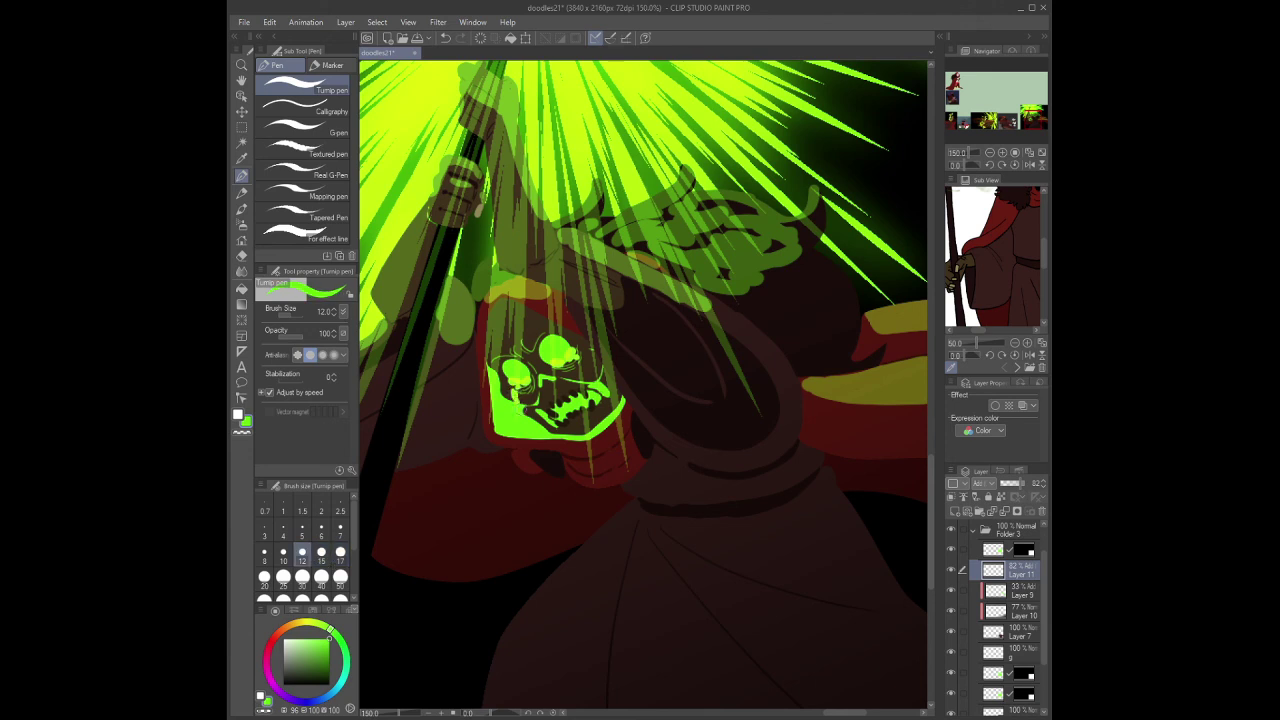
left_click_drag(526, 474, 527, 489)
left_click_drag(593, 461, 594, 483)
left_click(596, 510)
left_click_drag(596, 529, 597, 544)
key("e")
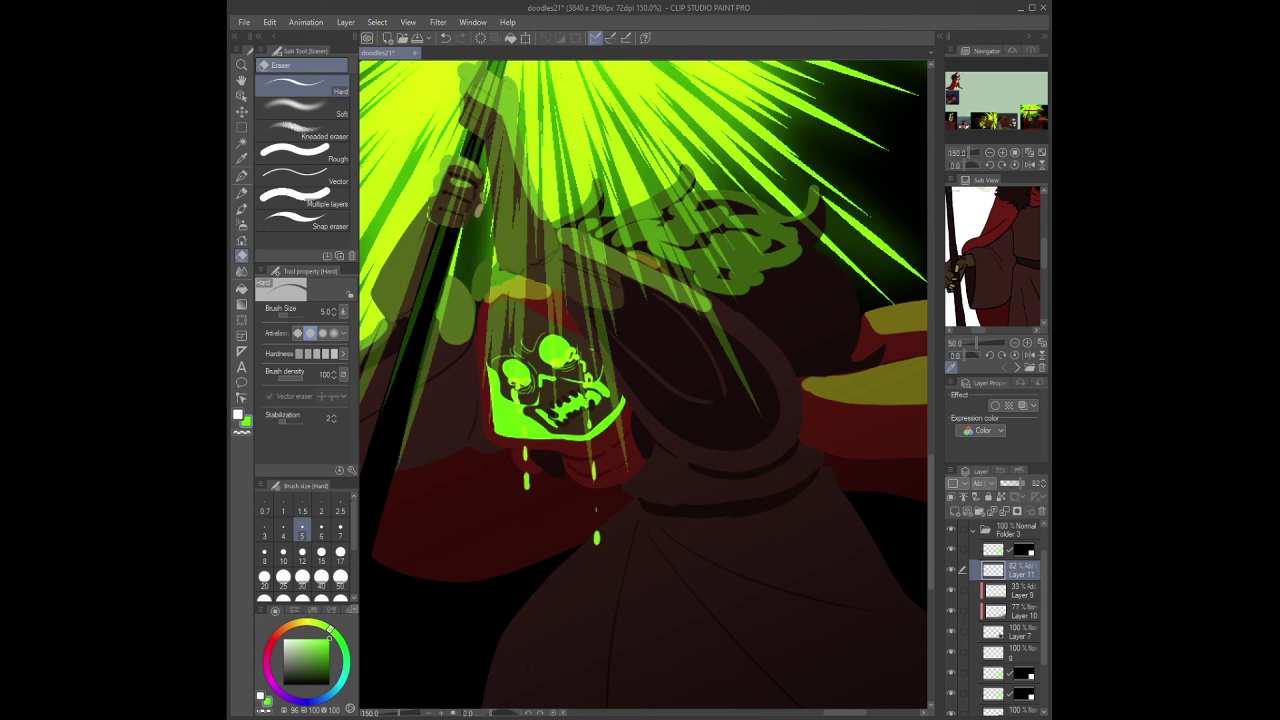
scroll(552, 495, "down", 2)
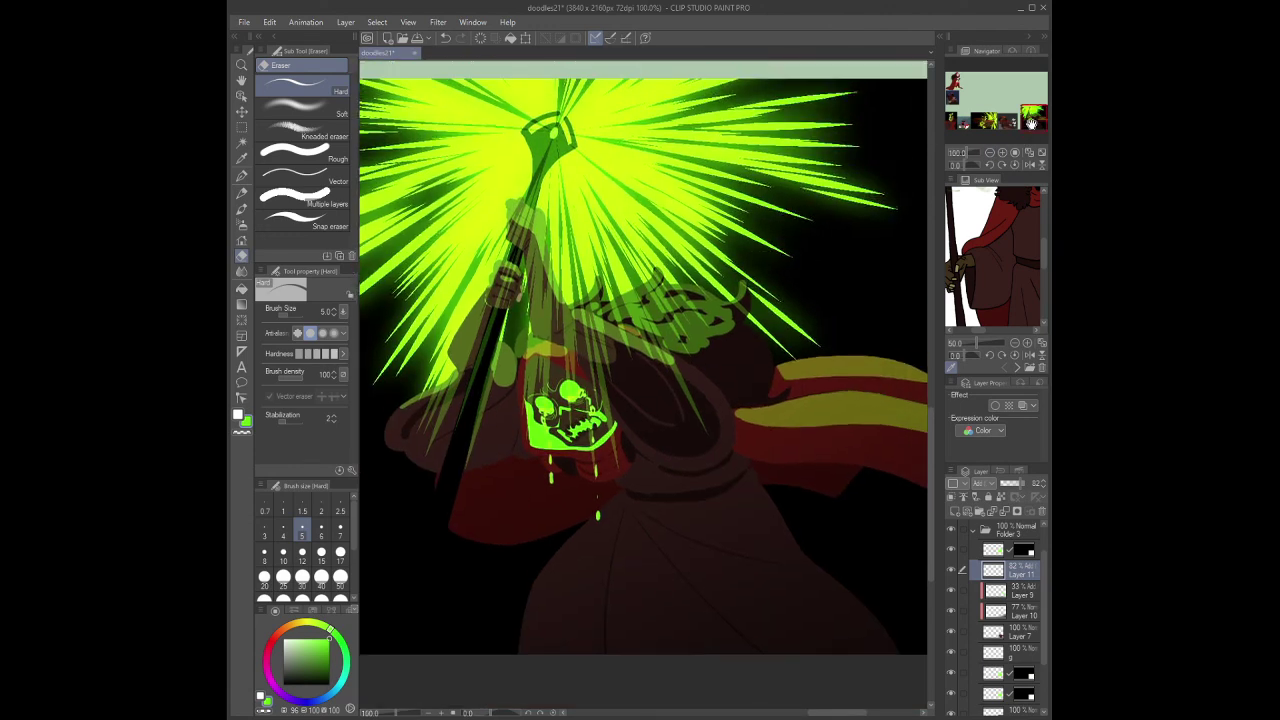
- Add a clipped layer above Layer 7, airbrush a soft green glow around the skull face at size 50 and set the layer to 77% opacity
left_click(1012, 632)
left_click(952, 497)
key("b")
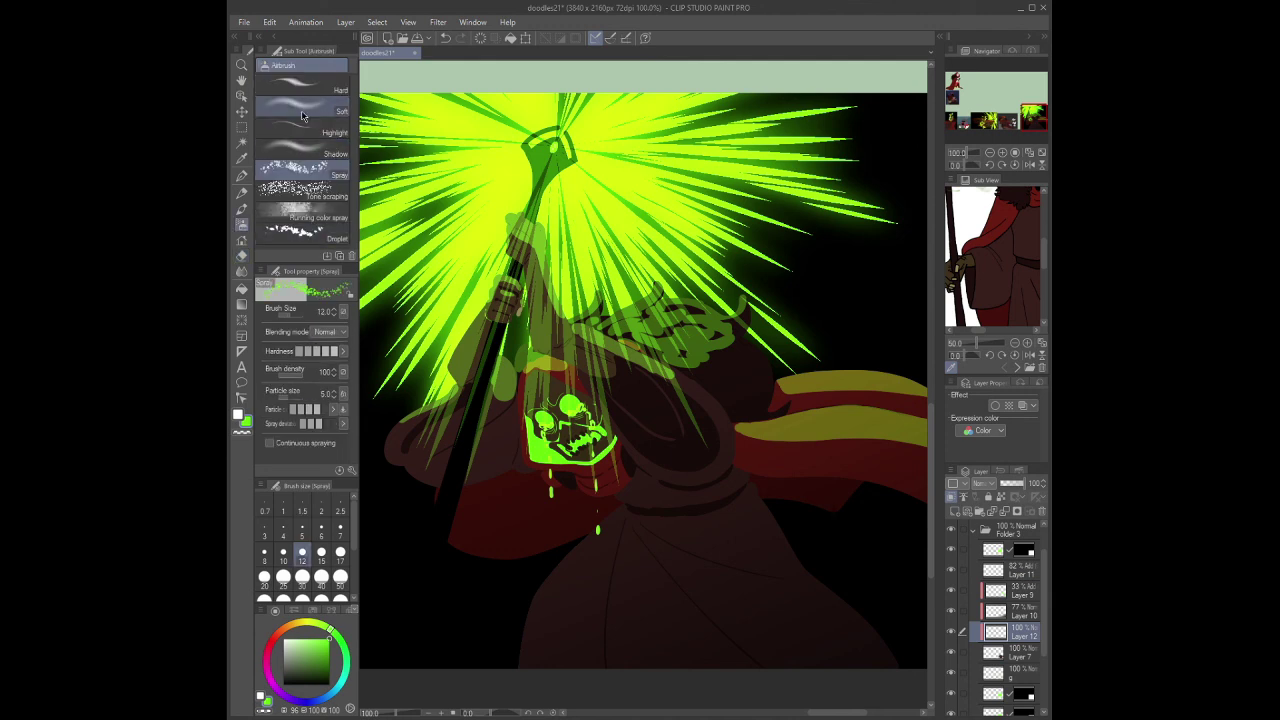
mouse_move(560, 395)
left_mouse_down()
mouse_move(527, 412)
mouse_move(525, 460)
mouse_move(625, 455)
left_mouse_up()
left_click(1018, 484)
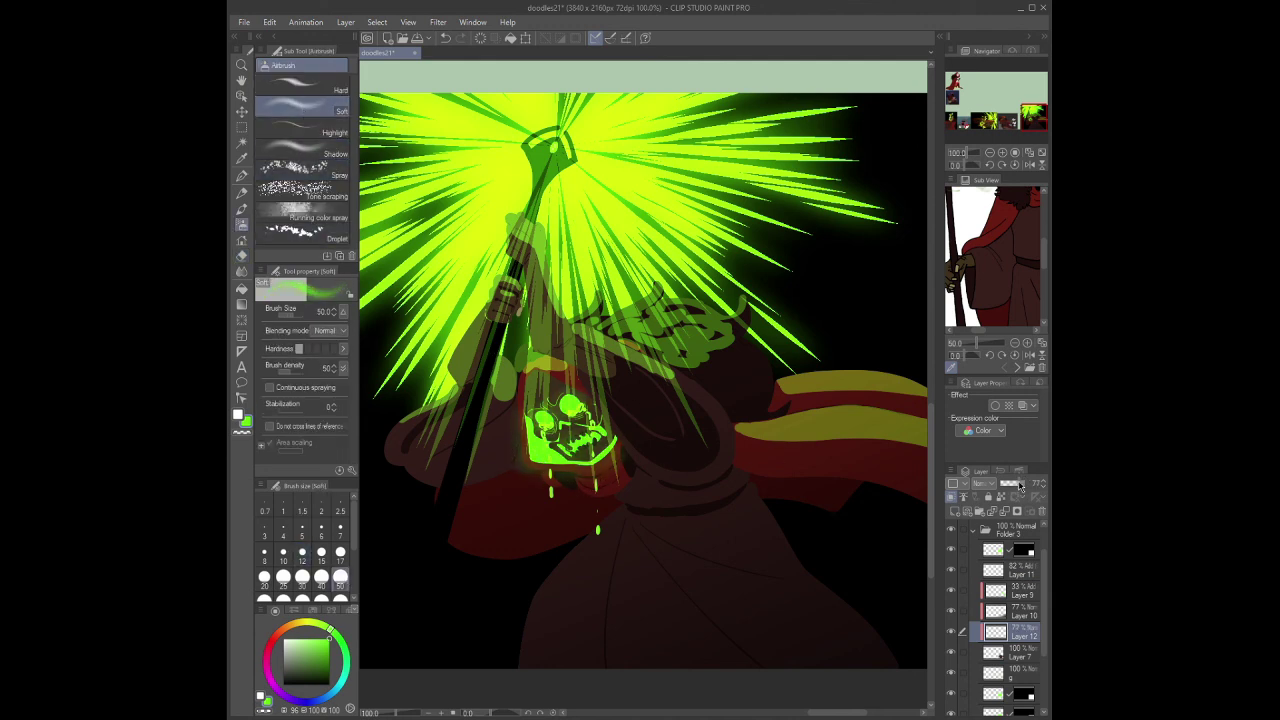
- Select the black background's area, crop the canvas to that selection and collapse Folder 3
left_click(990, 153)
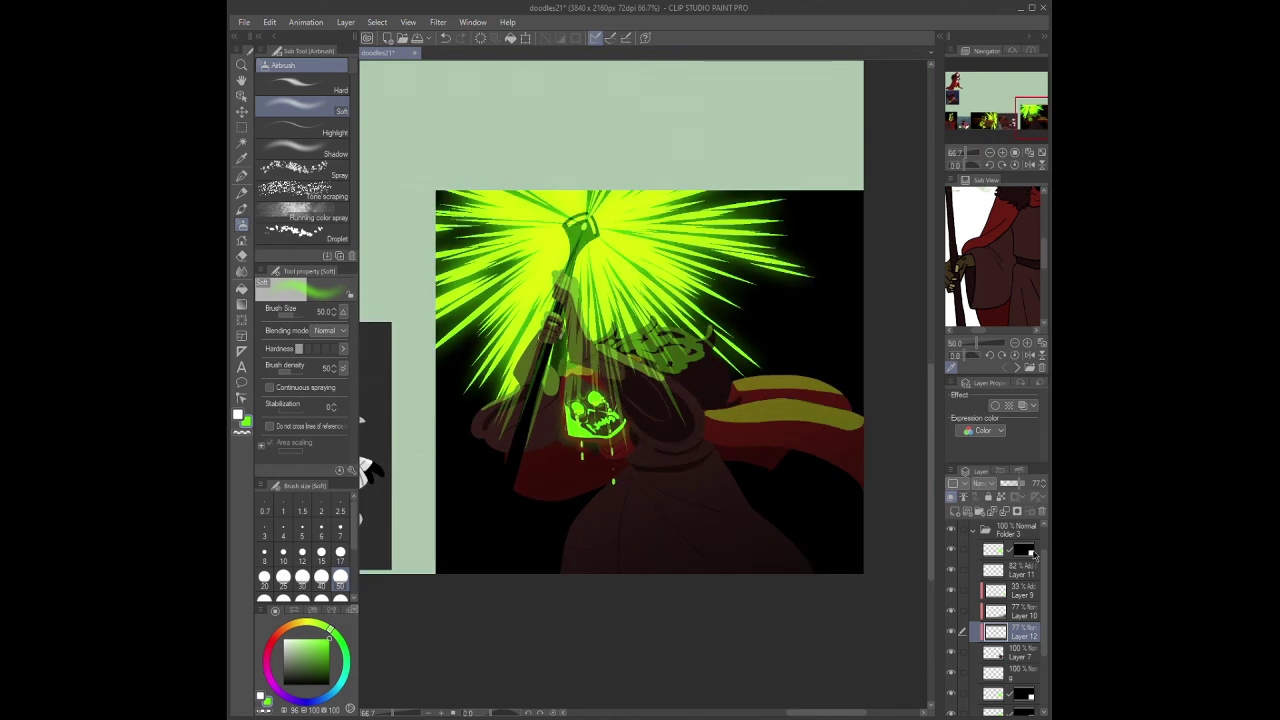
scroll(1038, 648, "down", 3)
key("w")
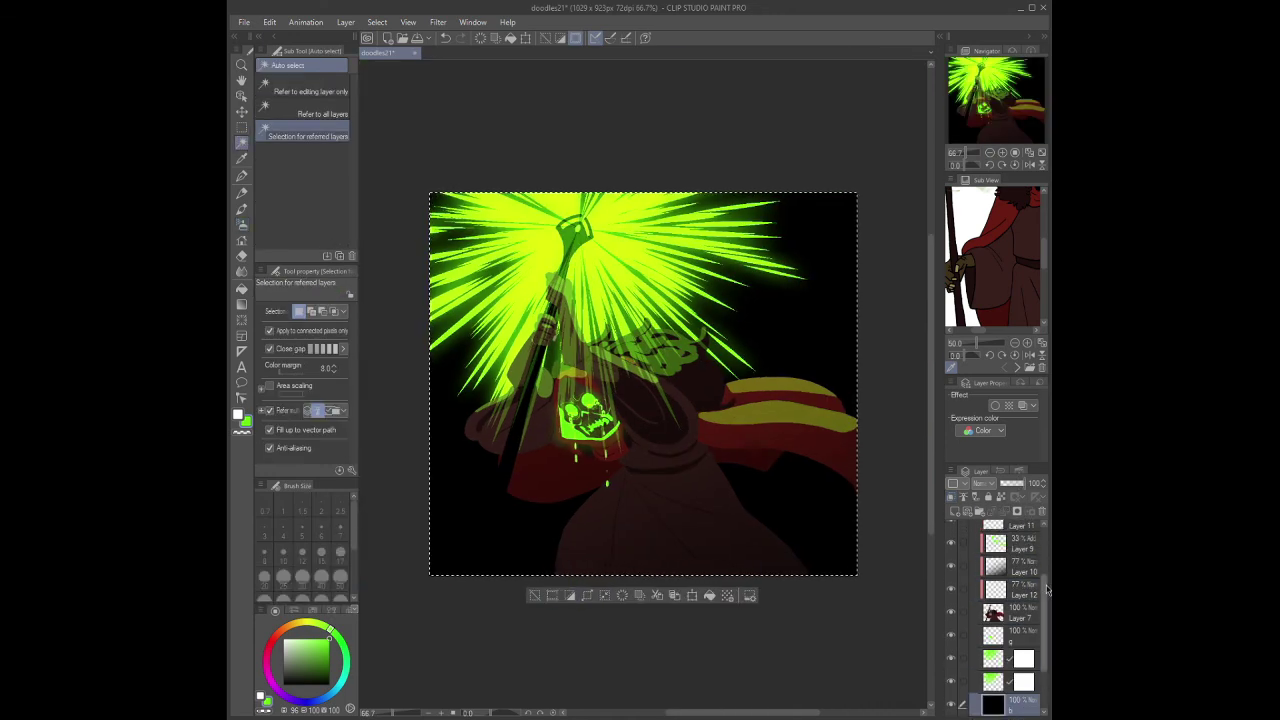
left_click(976, 569)
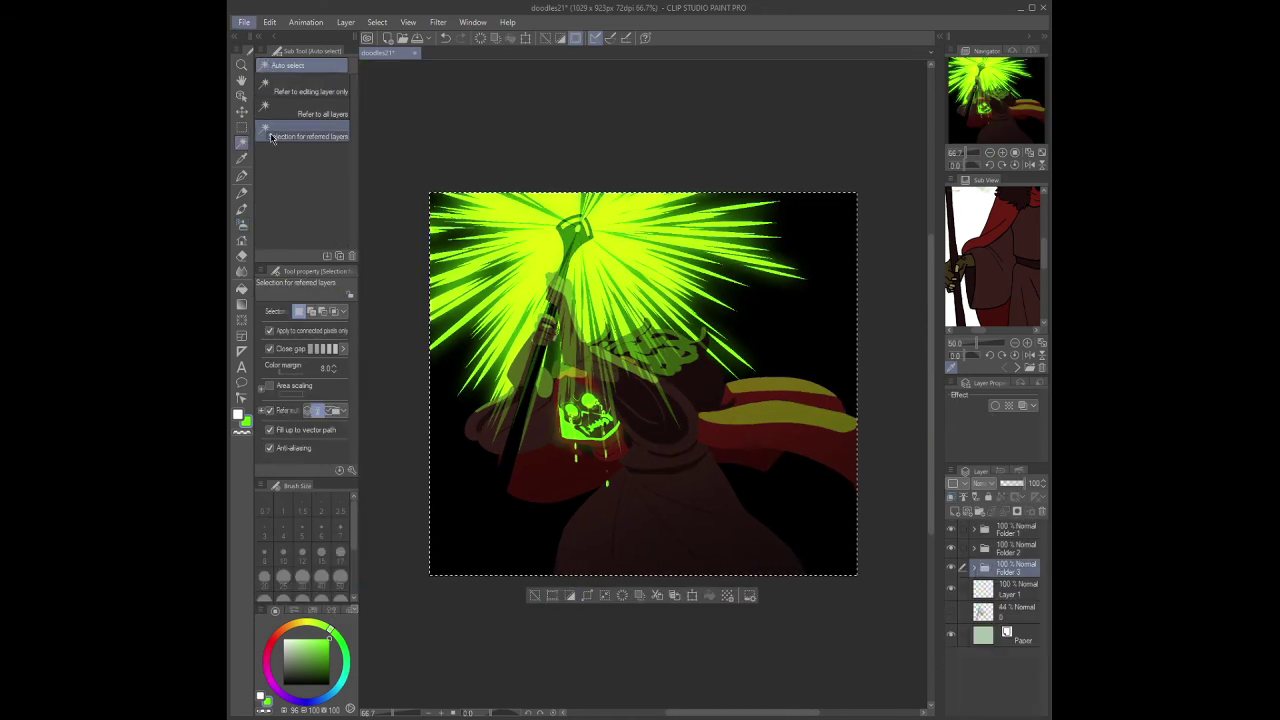